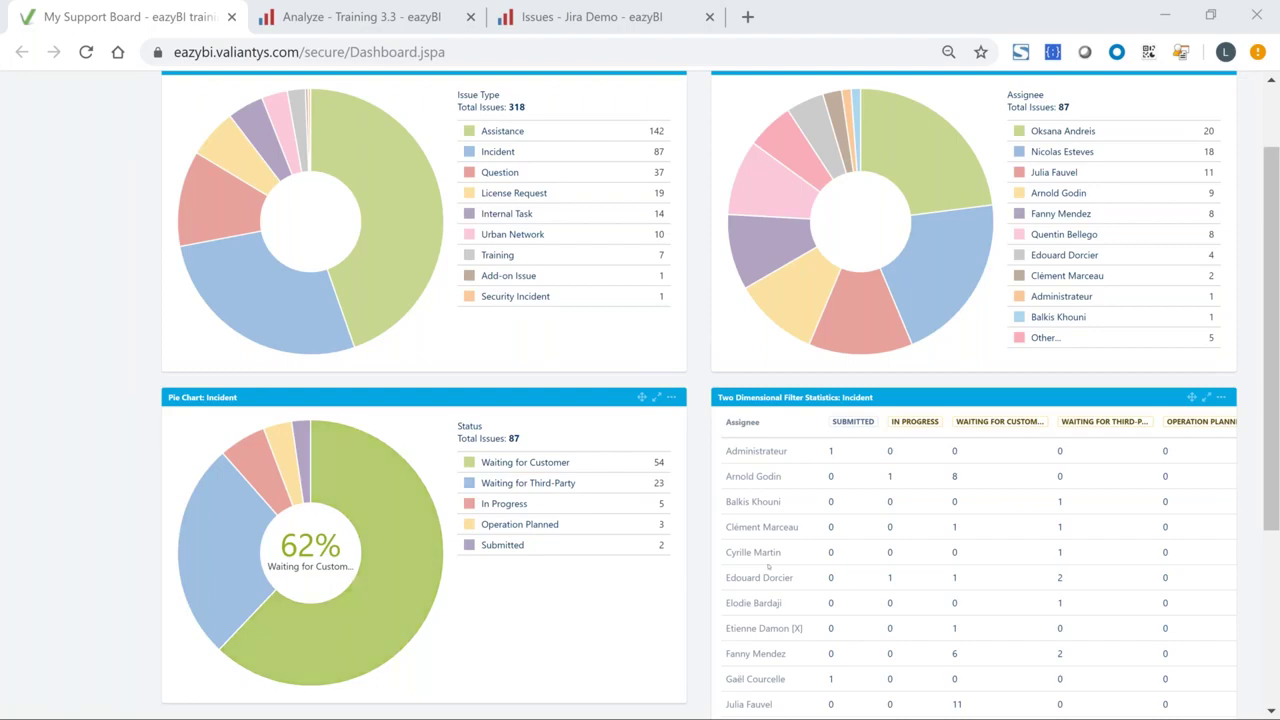
Step: Open the Waiting for Customer incidents from the incident status pie chart in the issue navigator
{"action": "scroll", "coordinate": [928, 527], "scroll_direction": "down", "scroll_amount": 5}
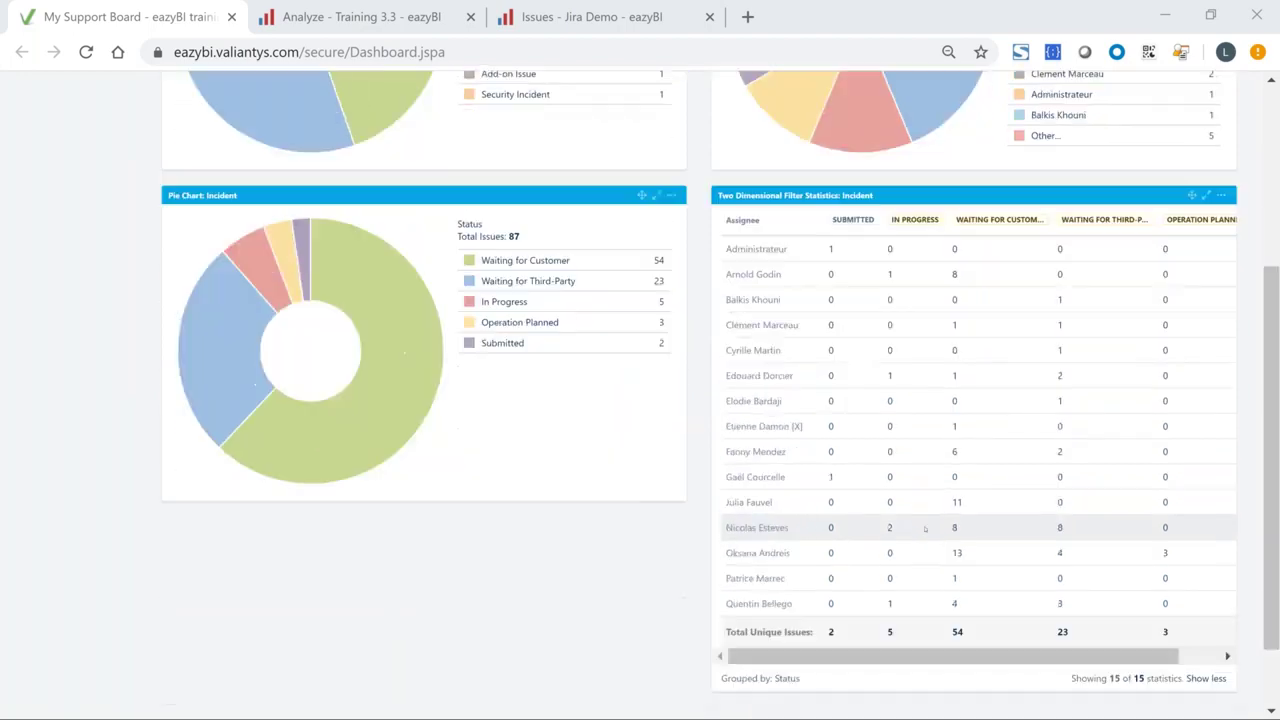
{"action": "scroll", "coordinate": [891, 495], "scroll_direction": "up", "scroll_amount": 5}
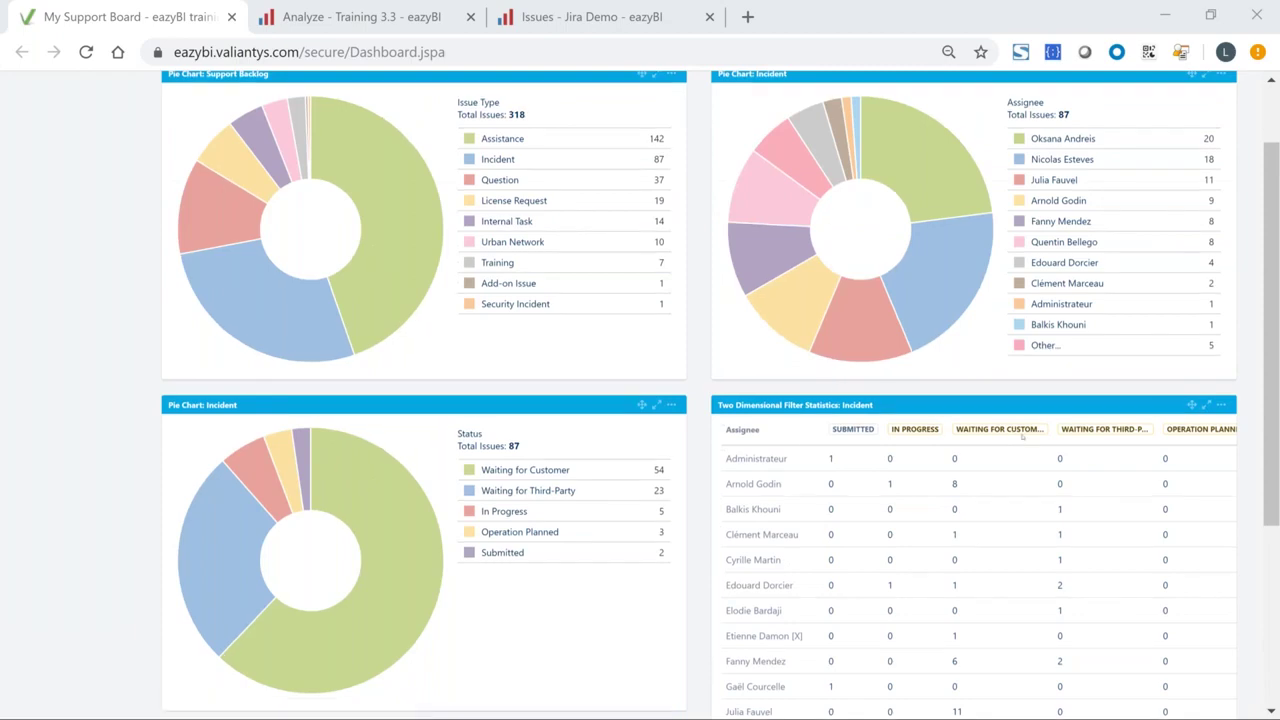
{"action": "scroll", "coordinate": [960, 450], "scroll_direction": "down", "scroll_amount": 4}
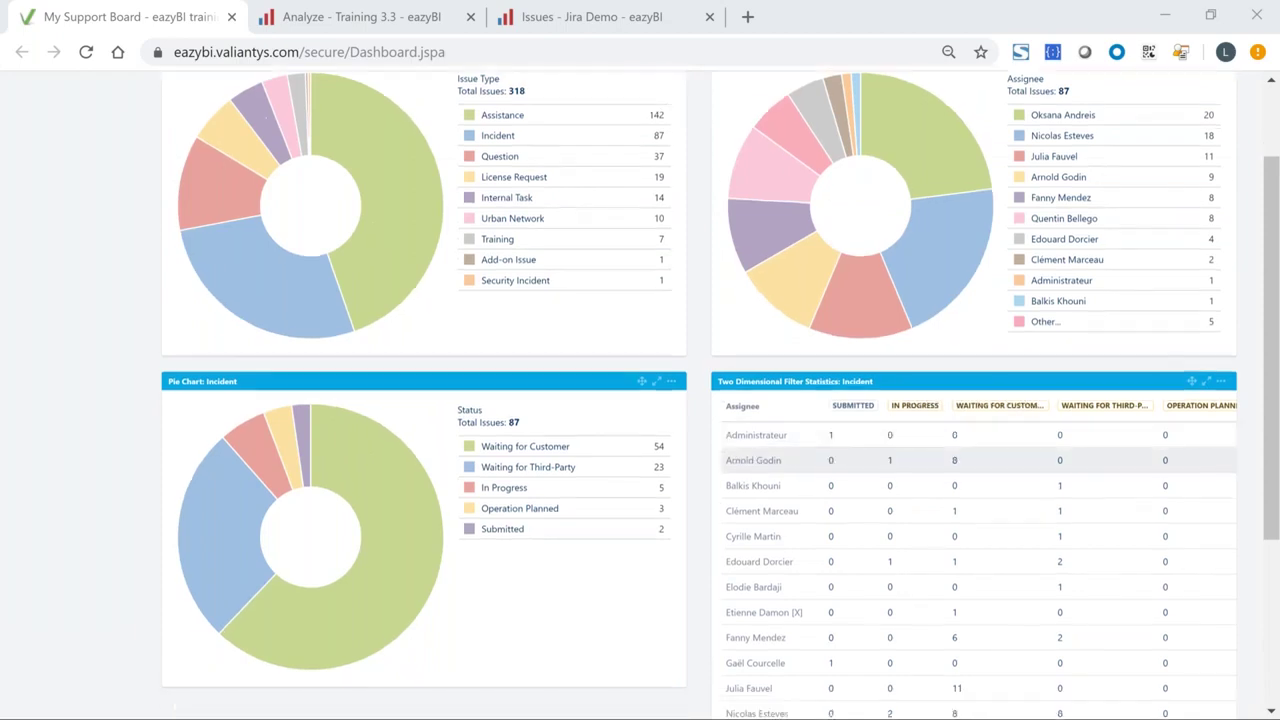
{"action": "scroll", "coordinate": [960, 450], "scroll_direction": "down", "scroll_amount": 2}
{"action": "scroll", "coordinate": [960, 450], "scroll_direction": "up", "scroll_amount": 4}
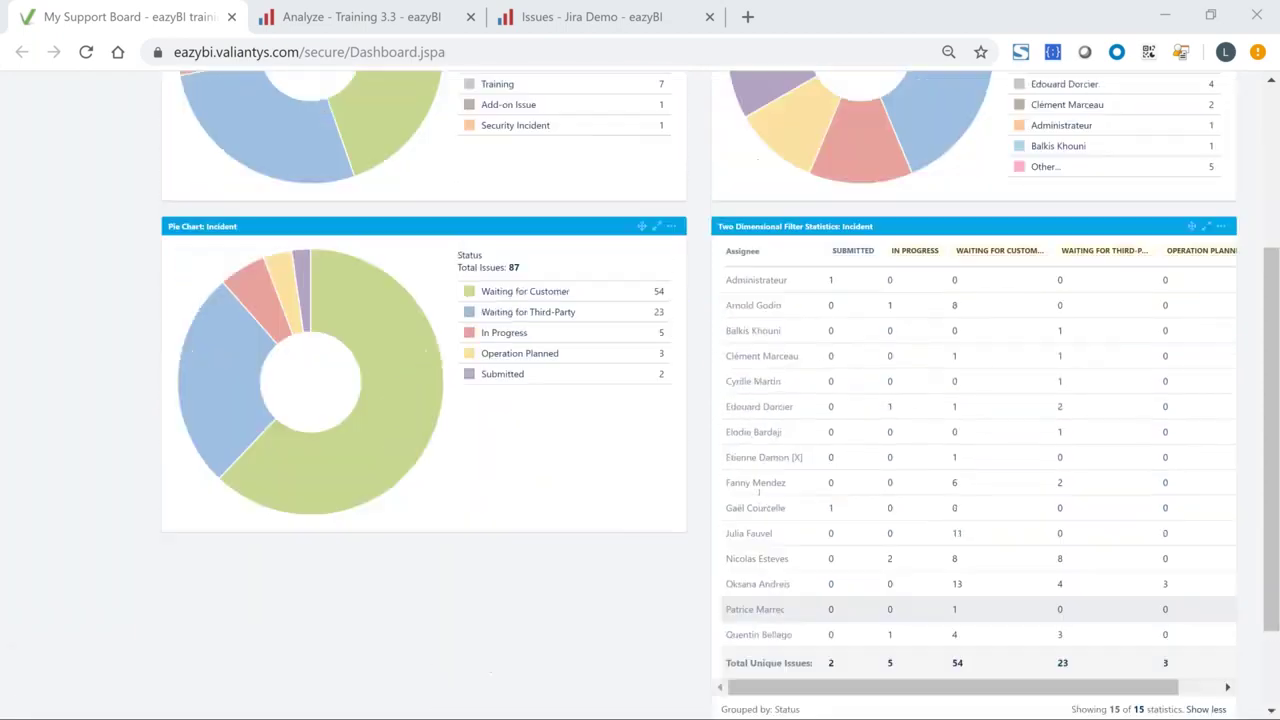
{"action": "left_click", "coordinate": [430, 480]}
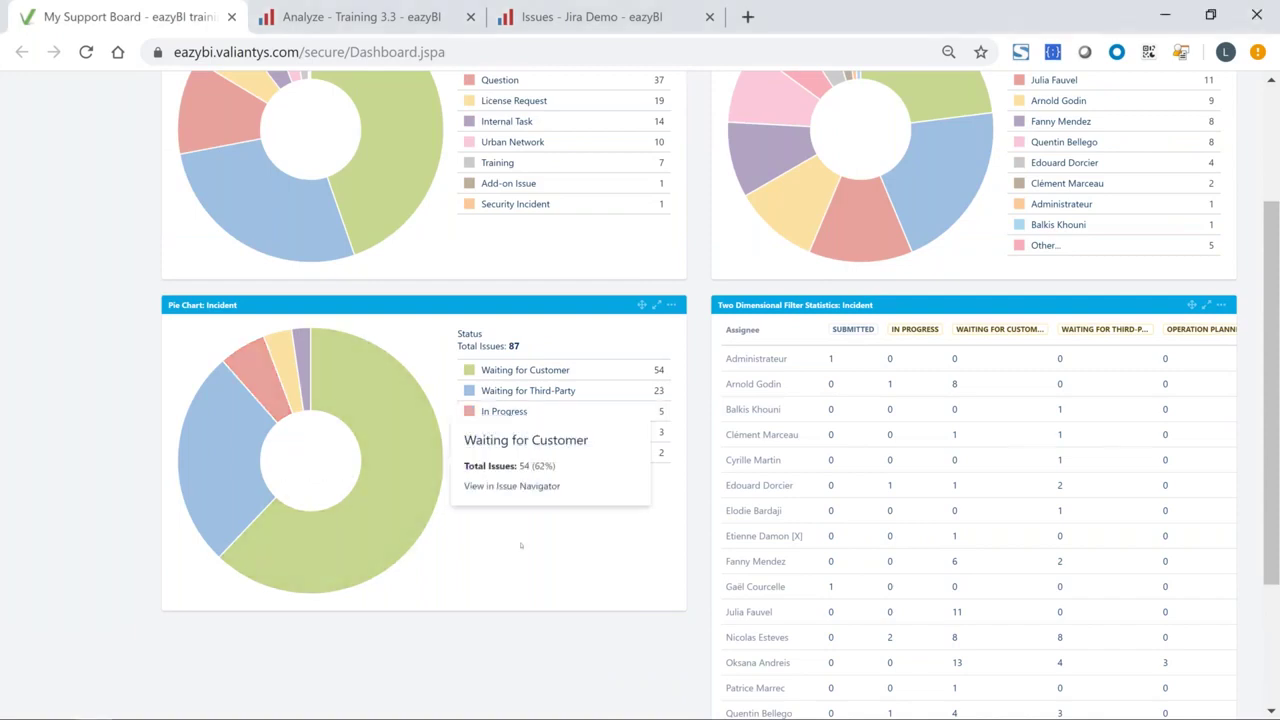
{"action": "left_click", "coordinate": [415, 476]}
{"action": "left_click", "coordinate": [490, 487]}
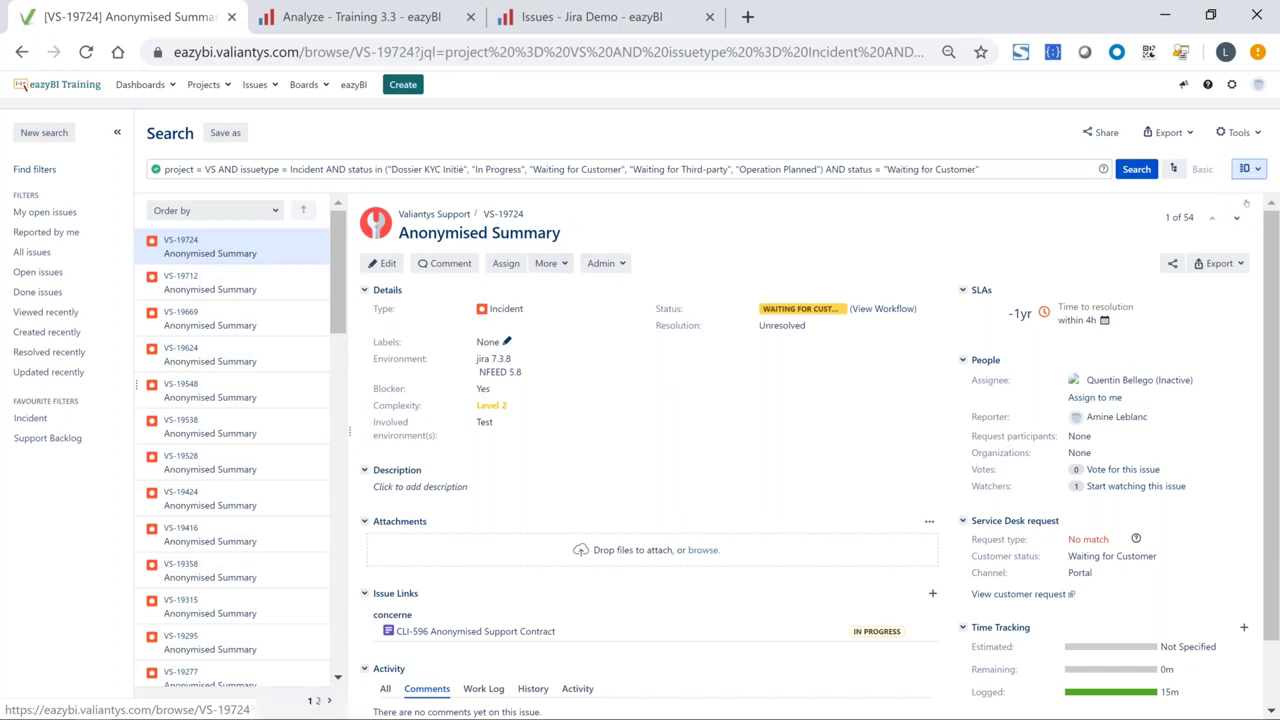
Step: Show the search results in list view and add the Affects Version/s, Analysis SLA and Assignee columns
{"action": "left_click", "coordinate": [1249, 168]}
{"action": "left_click", "coordinate": [1205, 214]}
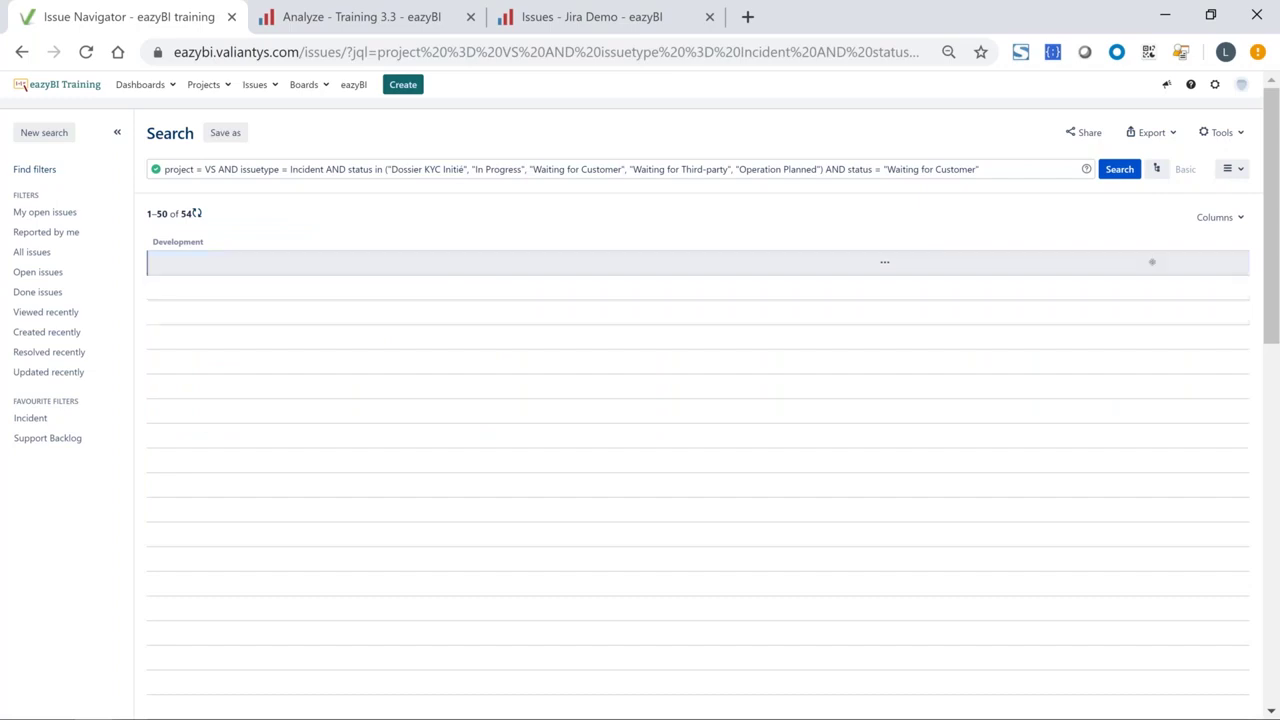
{"action": "left_click", "coordinate": [1210, 222]}
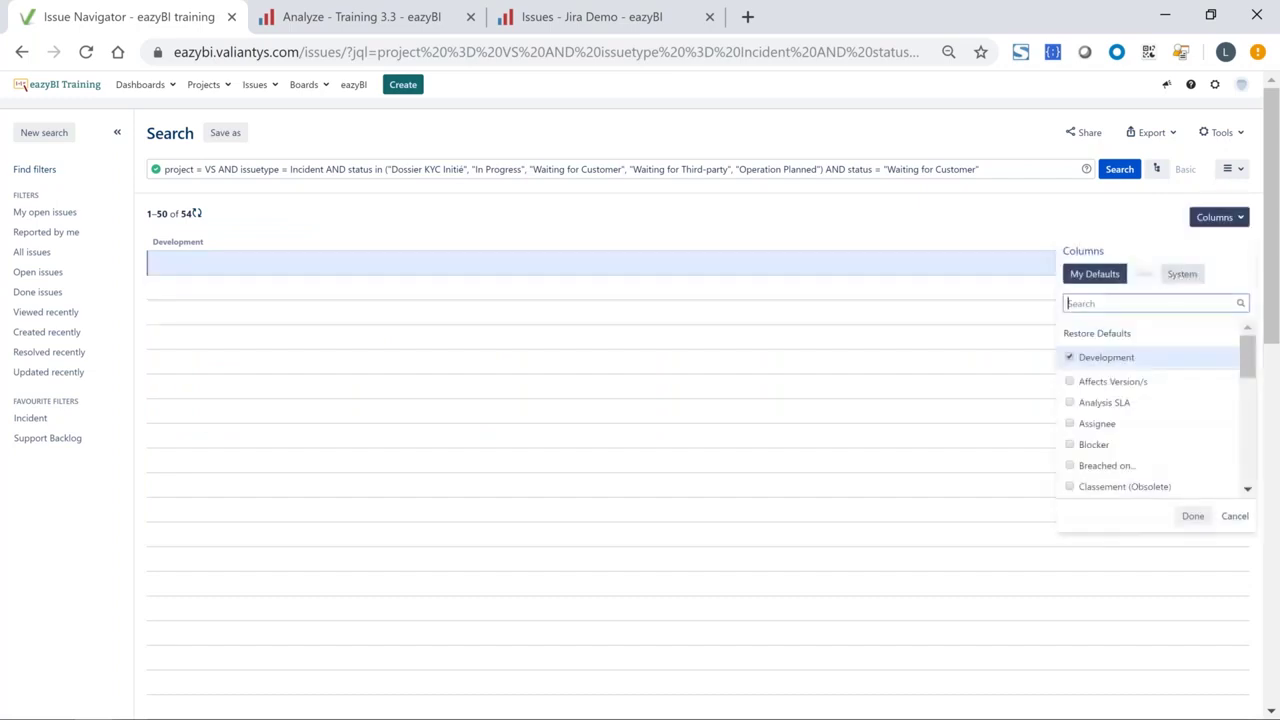
{"action": "left_click", "coordinate": [1100, 382]}
{"action": "left_click", "coordinate": [1098, 404]}
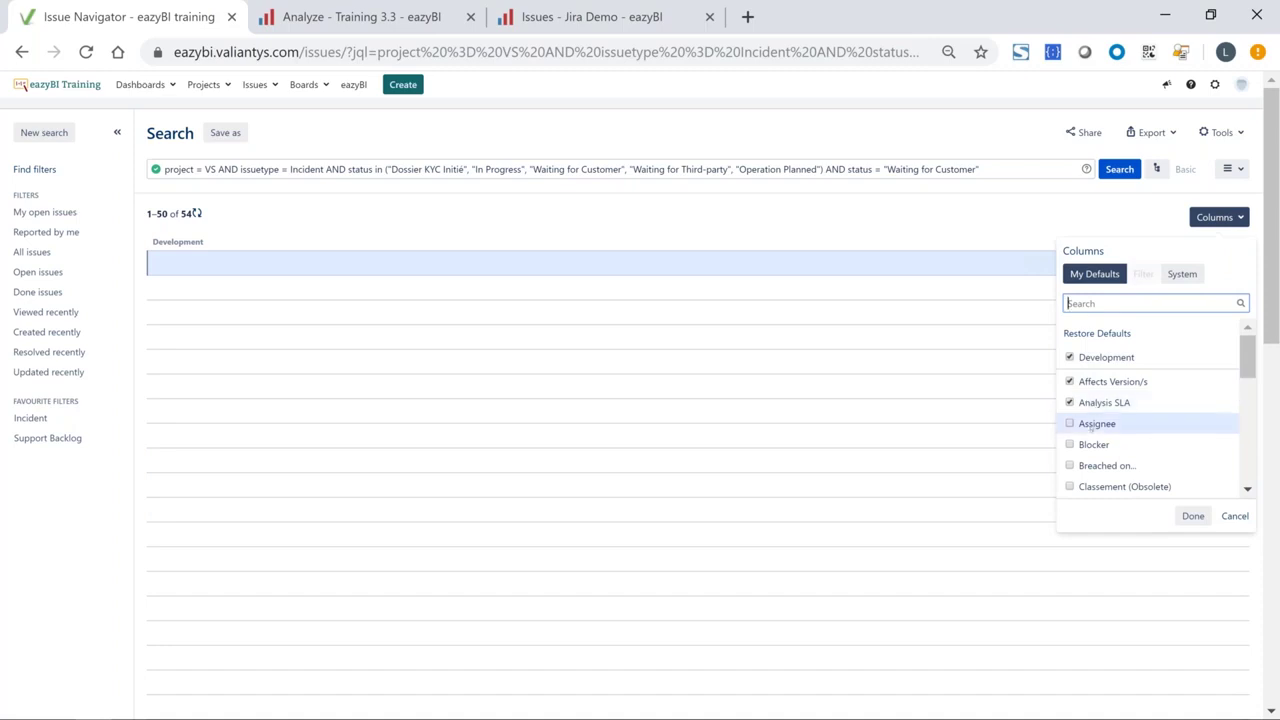
{"action": "left_click", "coordinate": [1193, 516]}
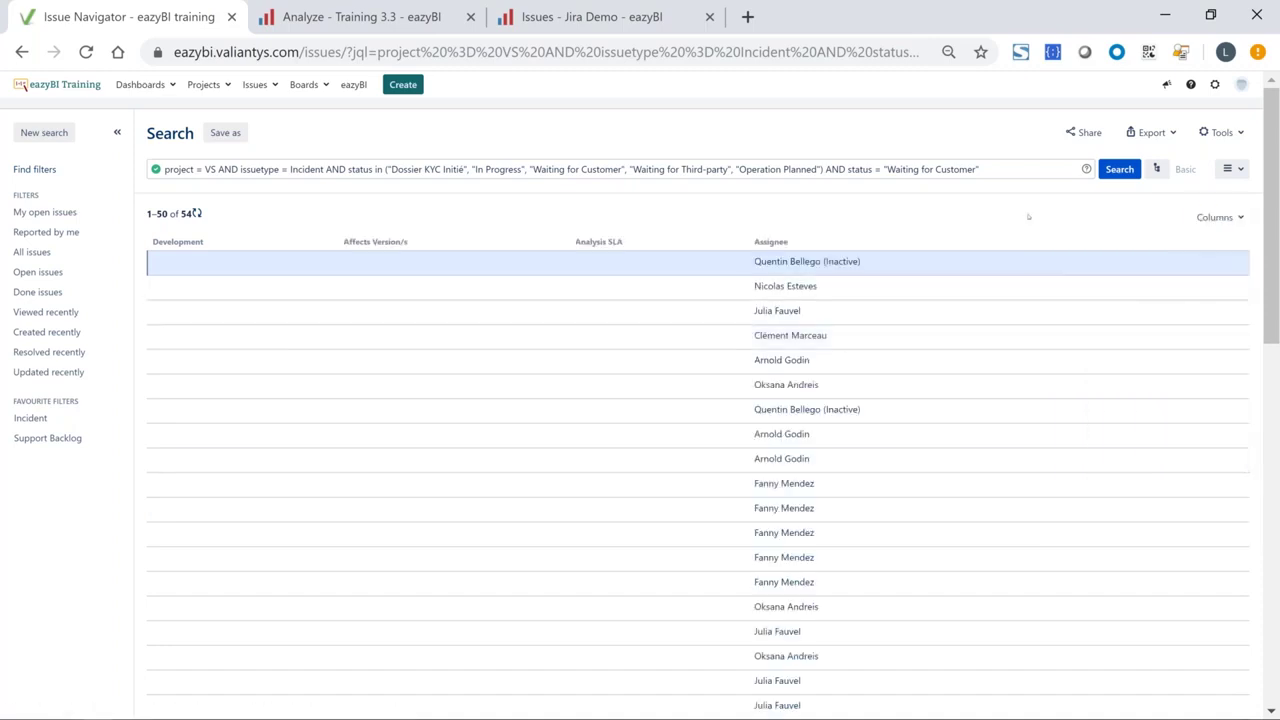
Step: View the export formats for the search results and return to the My Support Board dashboard
{"action": "left_click", "coordinate": [1160, 134]}
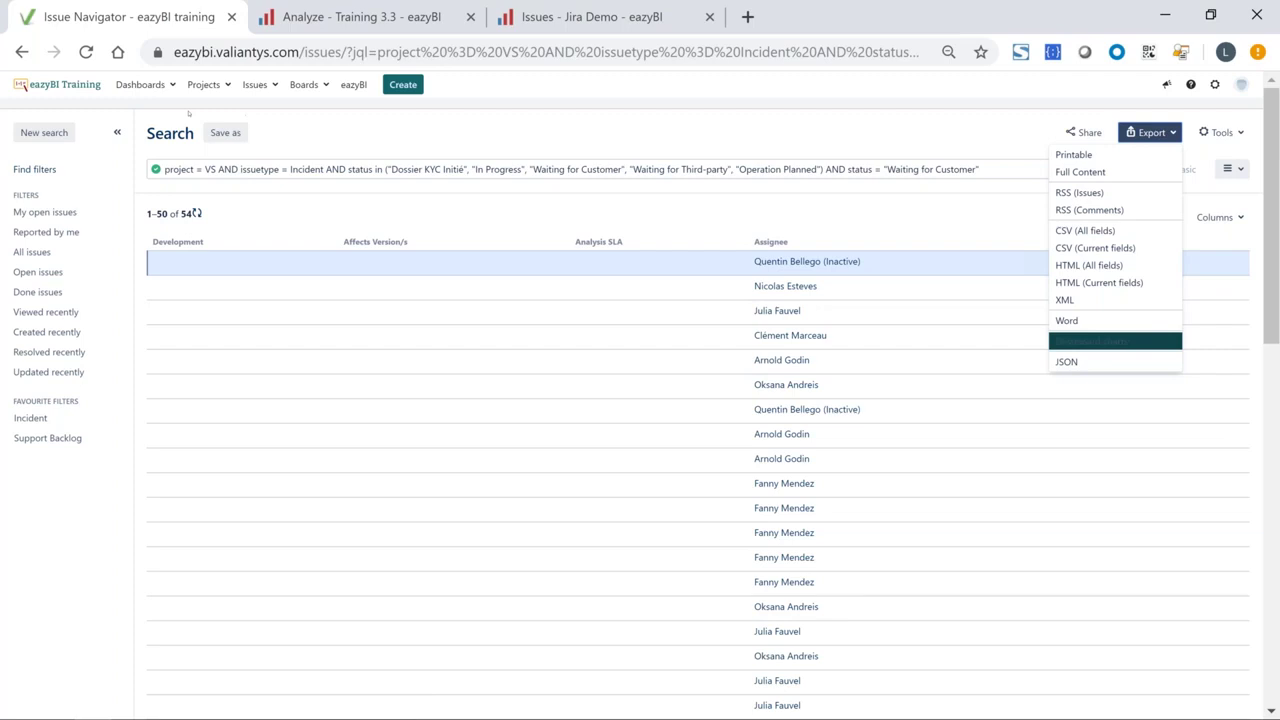
{"action": "left_click", "coordinate": [161, 86]}
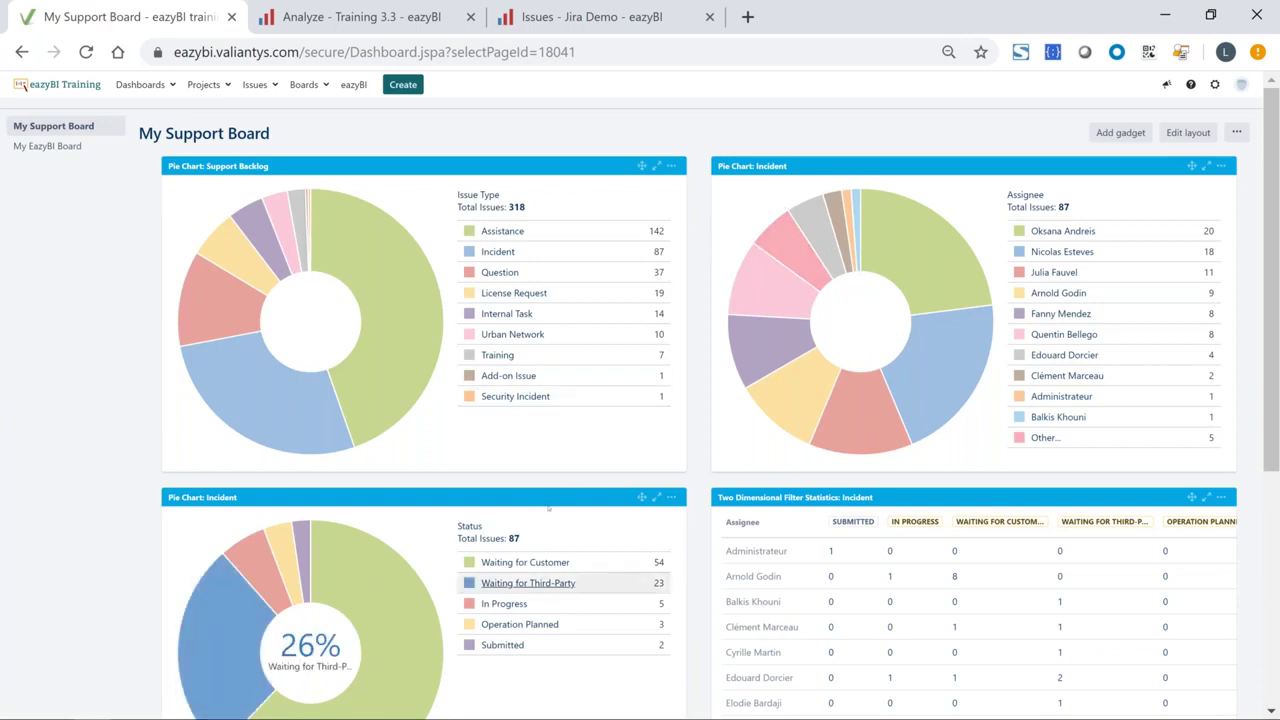
Step: Look over the support dashboard and view the gadget options of the Support Backlog pie chart
{"action": "scroll", "coordinate": [549, 508], "scroll_direction": "down", "scroll_amount": 2}
{"action": "scroll", "coordinate": [600, 350], "scroll_direction": "up", "scroll_amount": 2}
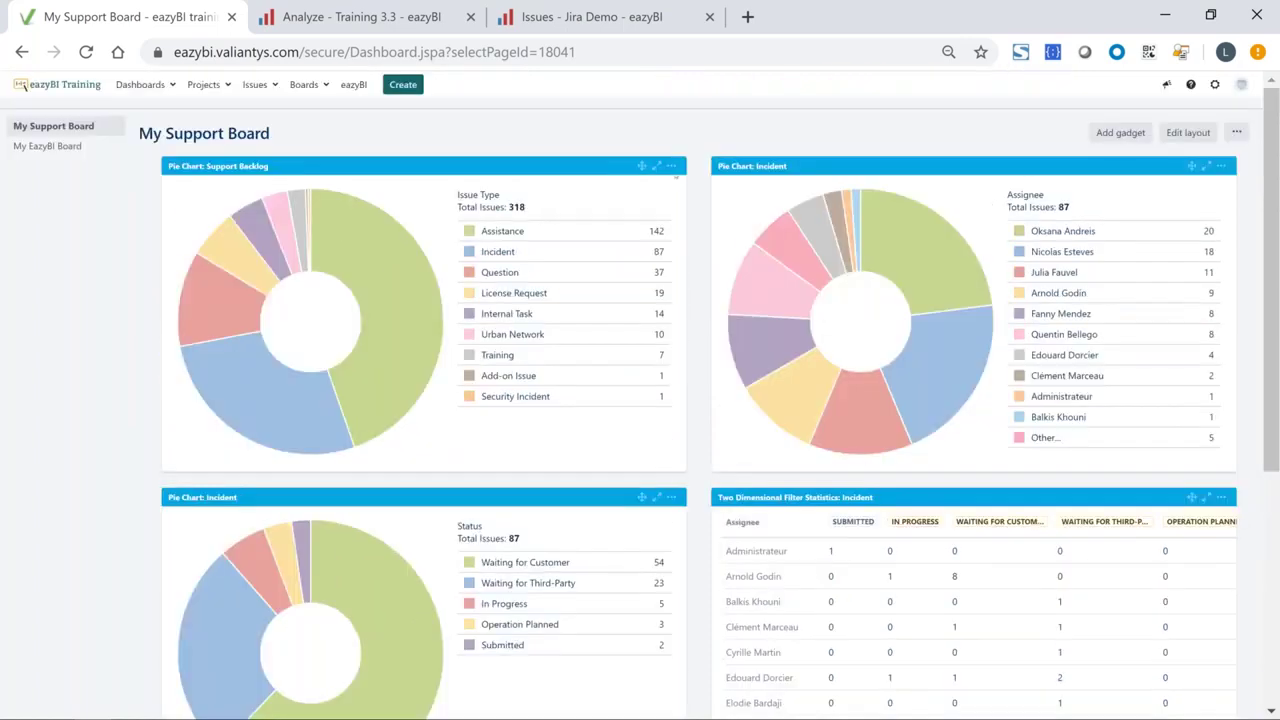
{"action": "left_click", "coordinate": [671, 165]}
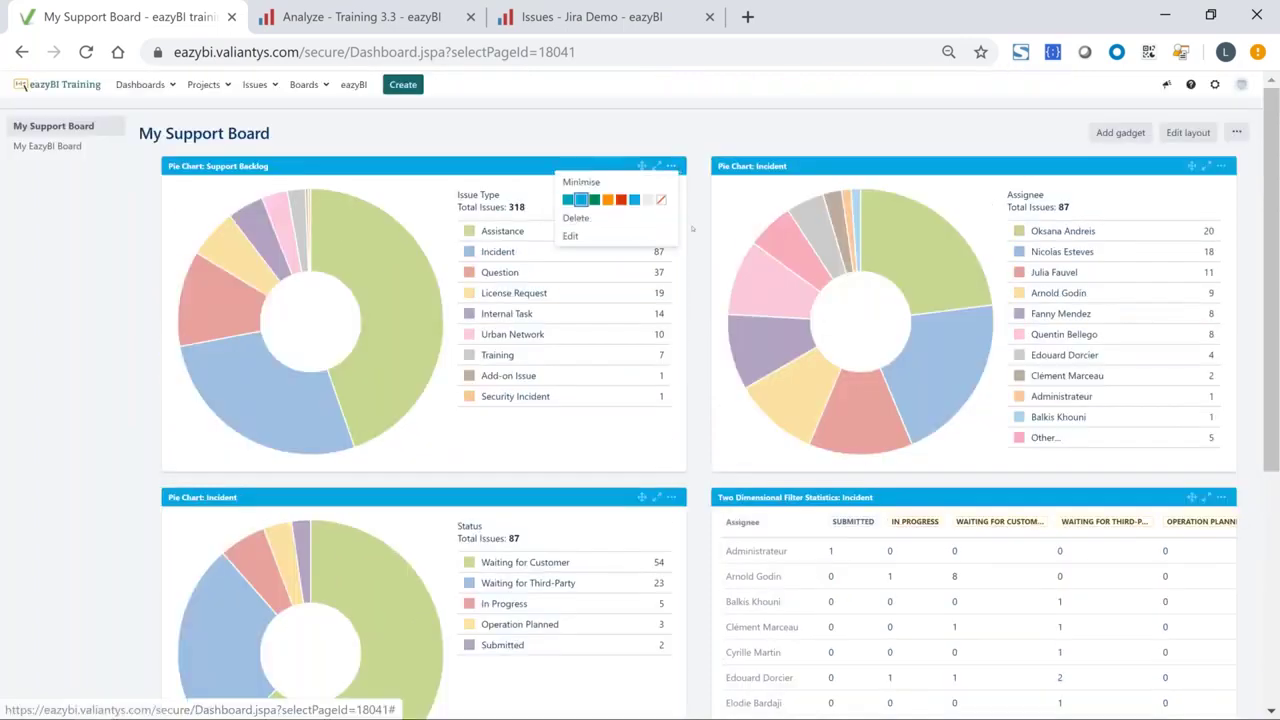
{"action": "left_click", "coordinate": [693, 130]}
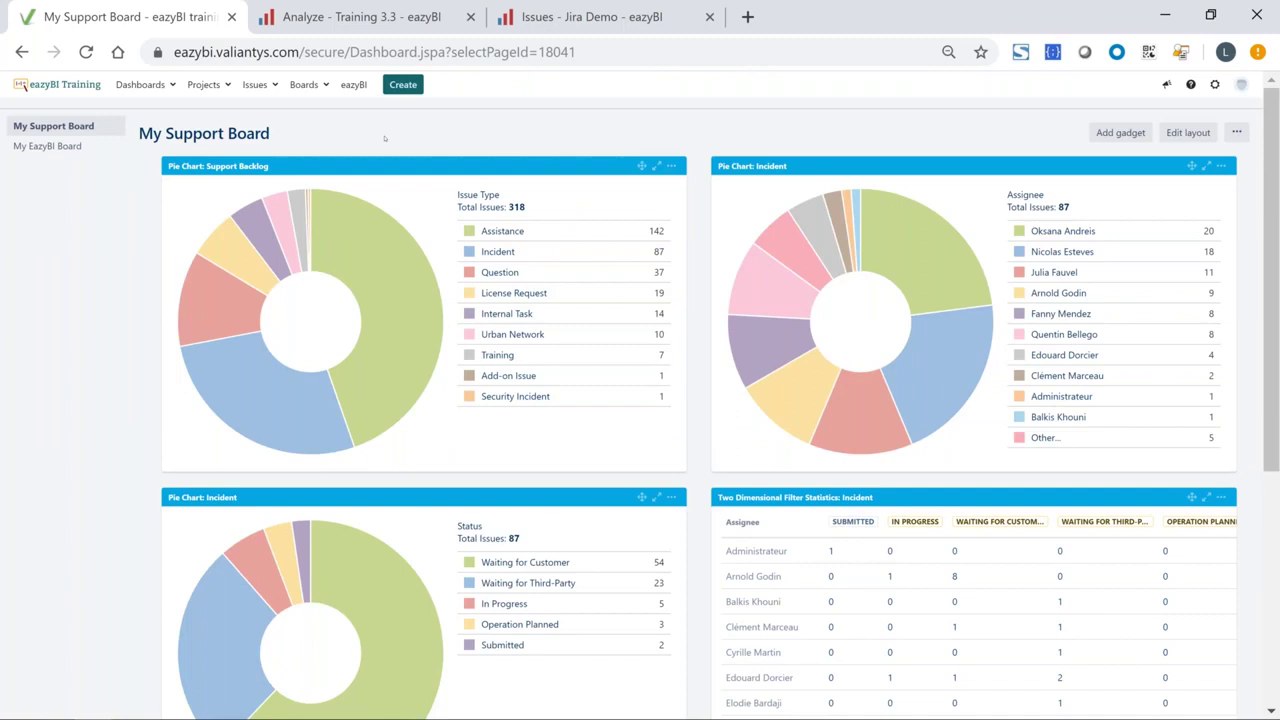
Step: Open the My EazyBI Board dashboard and filter the Incidents Dashboard gadget to the year 2018
{"action": "left_click", "coordinate": [90, 146]}
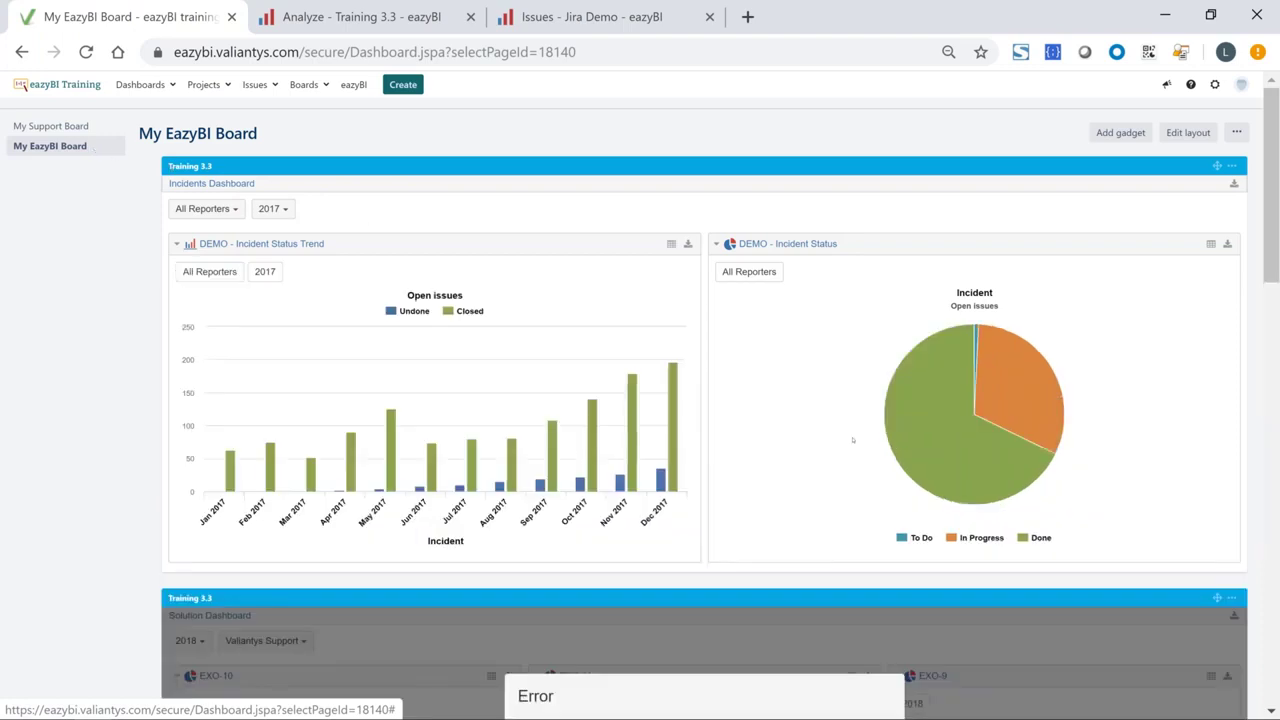
{"action": "mouse_move", "coordinate": [993, 357]}
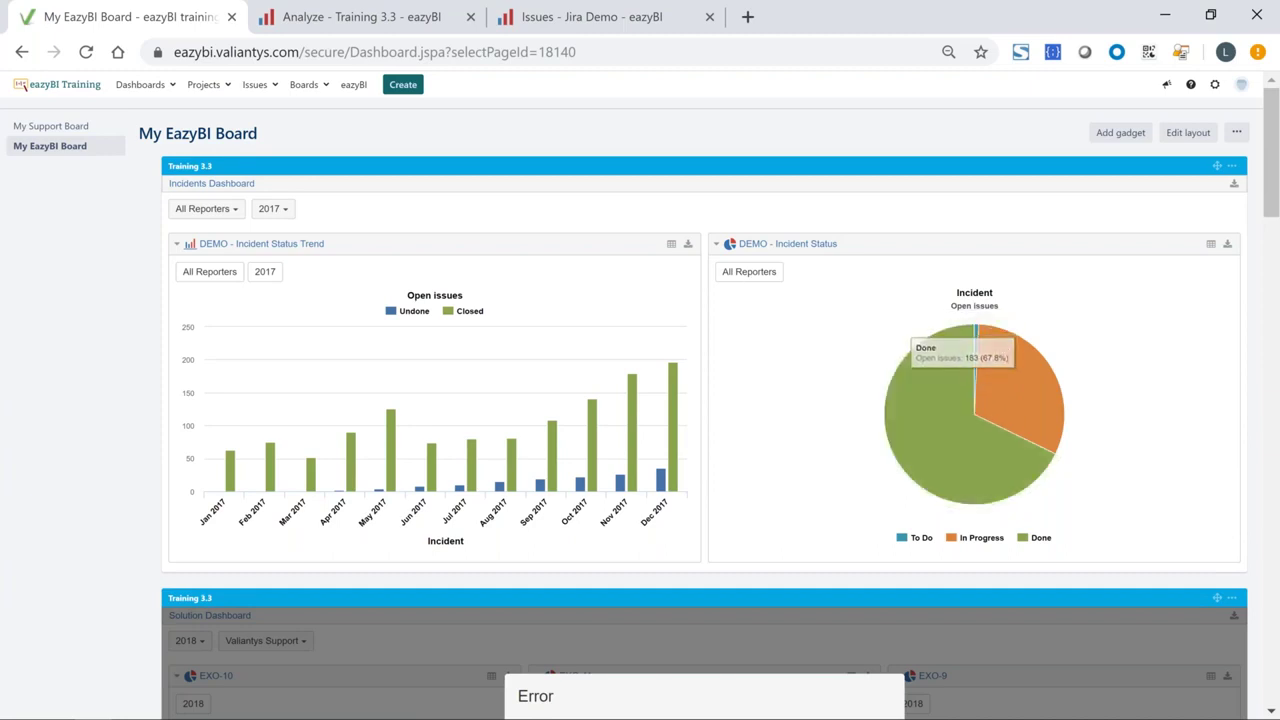
{"action": "left_click", "coordinate": [274, 210]}
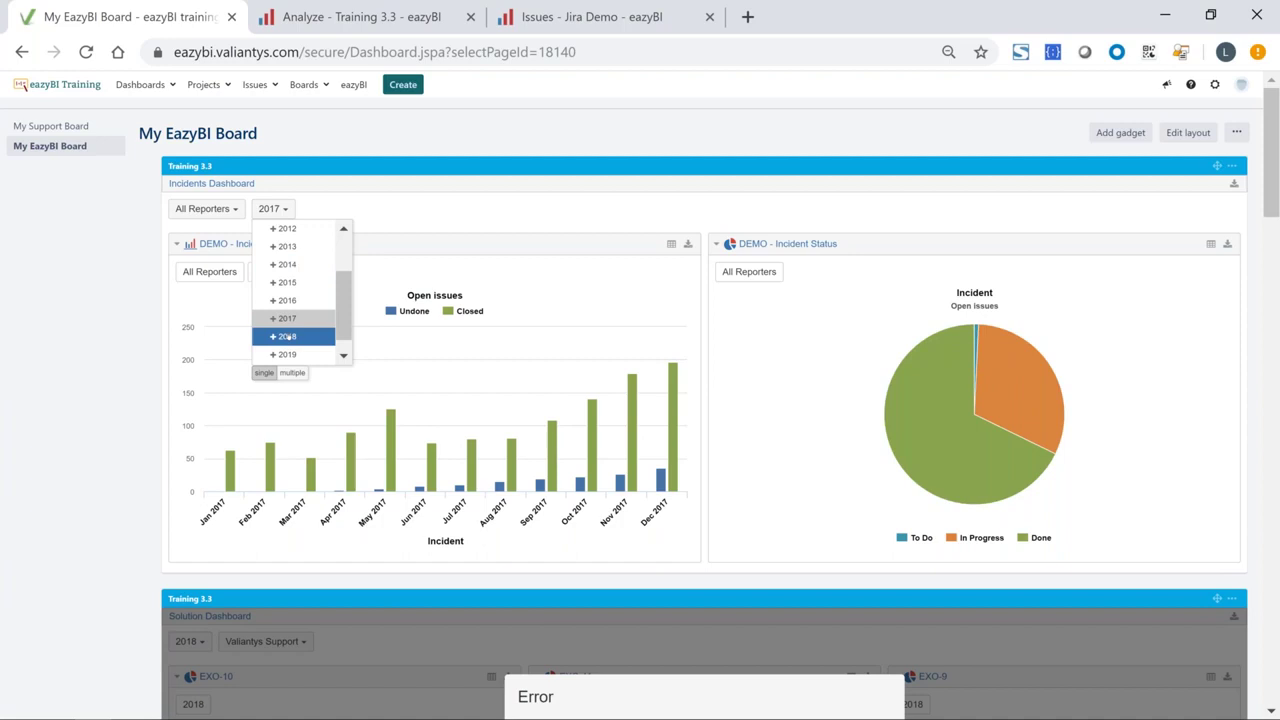
{"action": "left_click", "coordinate": [287, 337]}
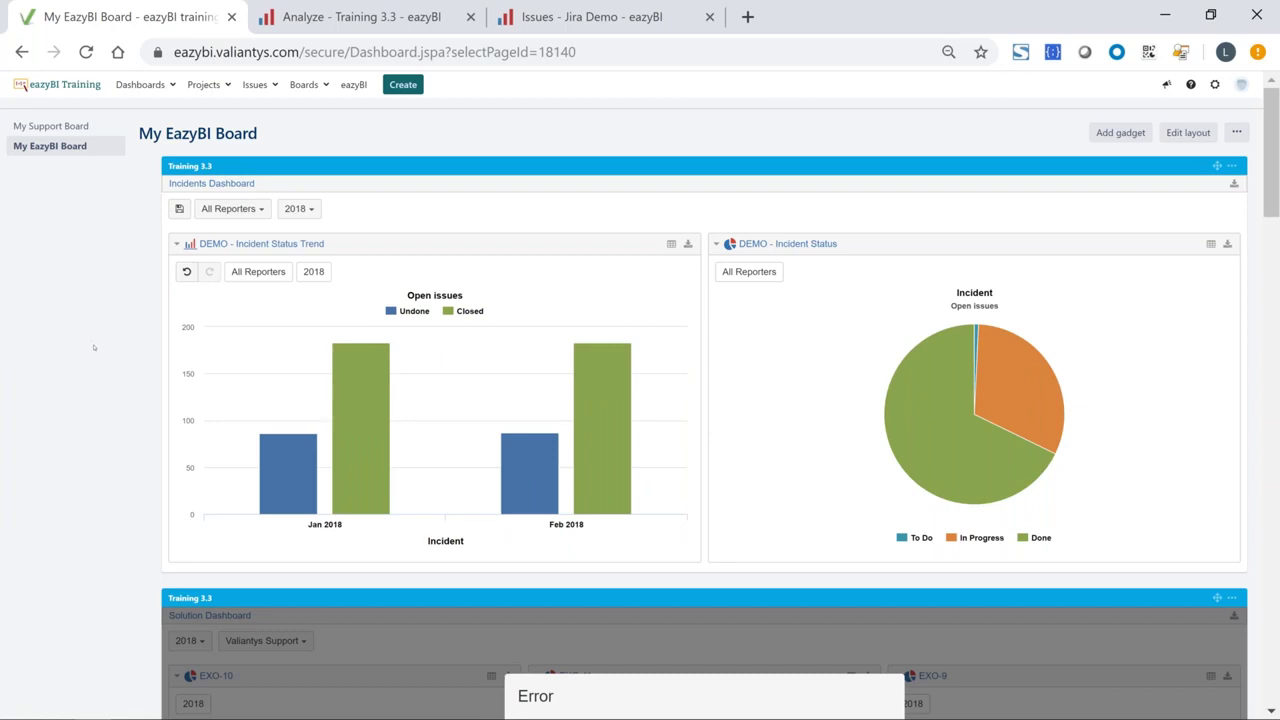
Step: Dismiss the error dialog and examine the Solution Dashboard reports through to the sample open issues by assignee and status
{"action": "scroll", "coordinate": [755, 404], "scroll_direction": "down", "scroll_amount": 4}
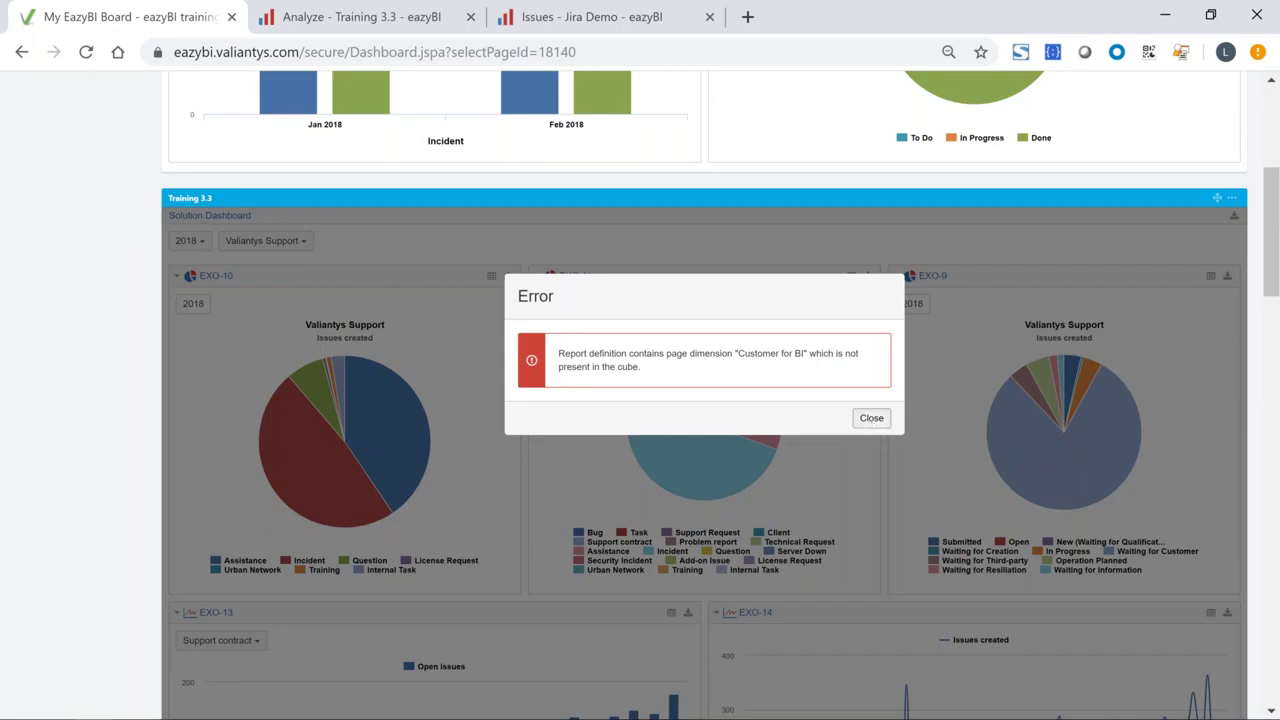
{"action": "left_click", "coordinate": [871, 418]}
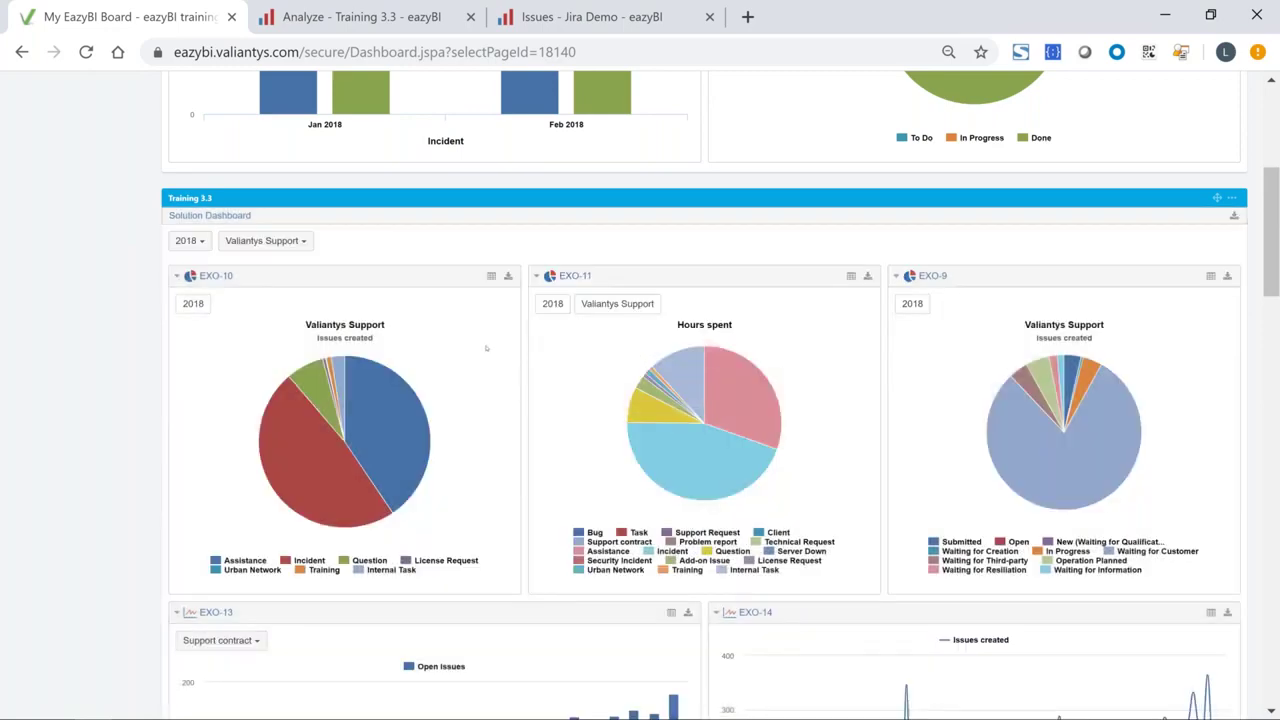
{"action": "scroll", "coordinate": [486, 348], "scroll_direction": "down", "scroll_amount": 5}
{"action": "scroll", "coordinate": [478, 560], "scroll_direction": "up", "scroll_amount": 3}
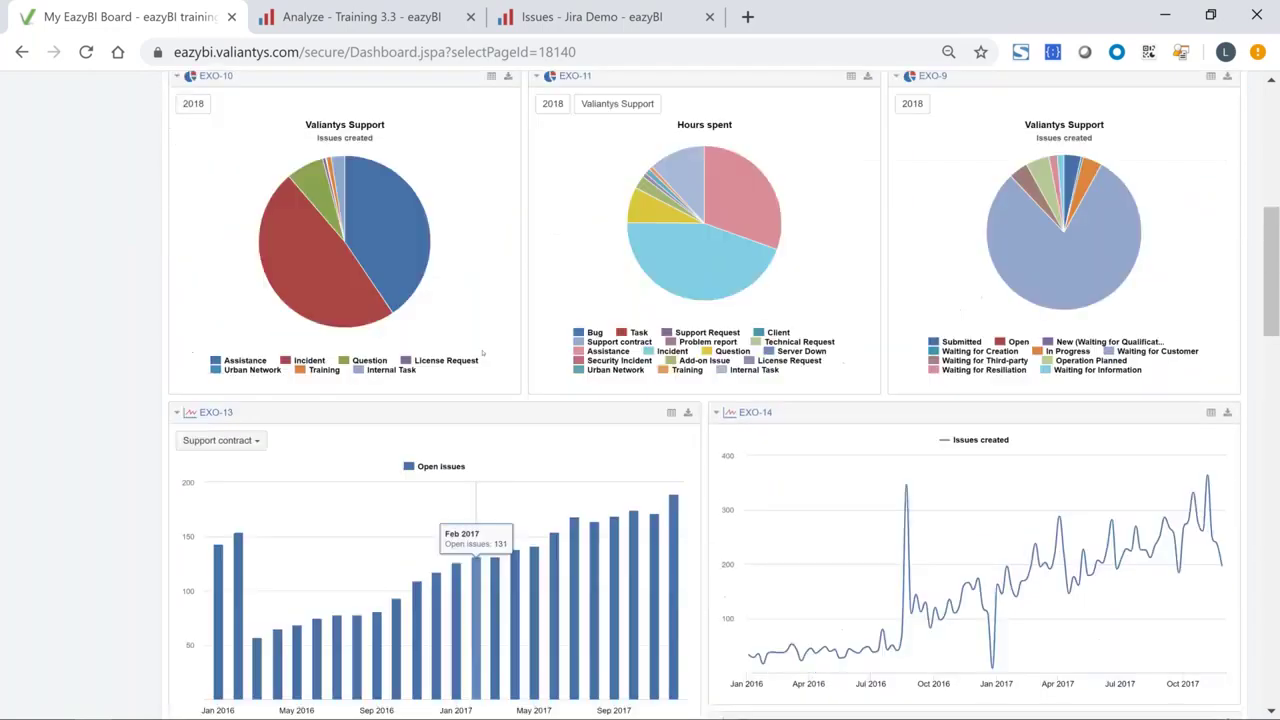
{"action": "scroll", "coordinate": [714, 329], "scroll_direction": "up", "scroll_amount": 1}
{"action": "scroll", "coordinate": [771, 300], "scroll_direction": "down", "scroll_amount": 3}
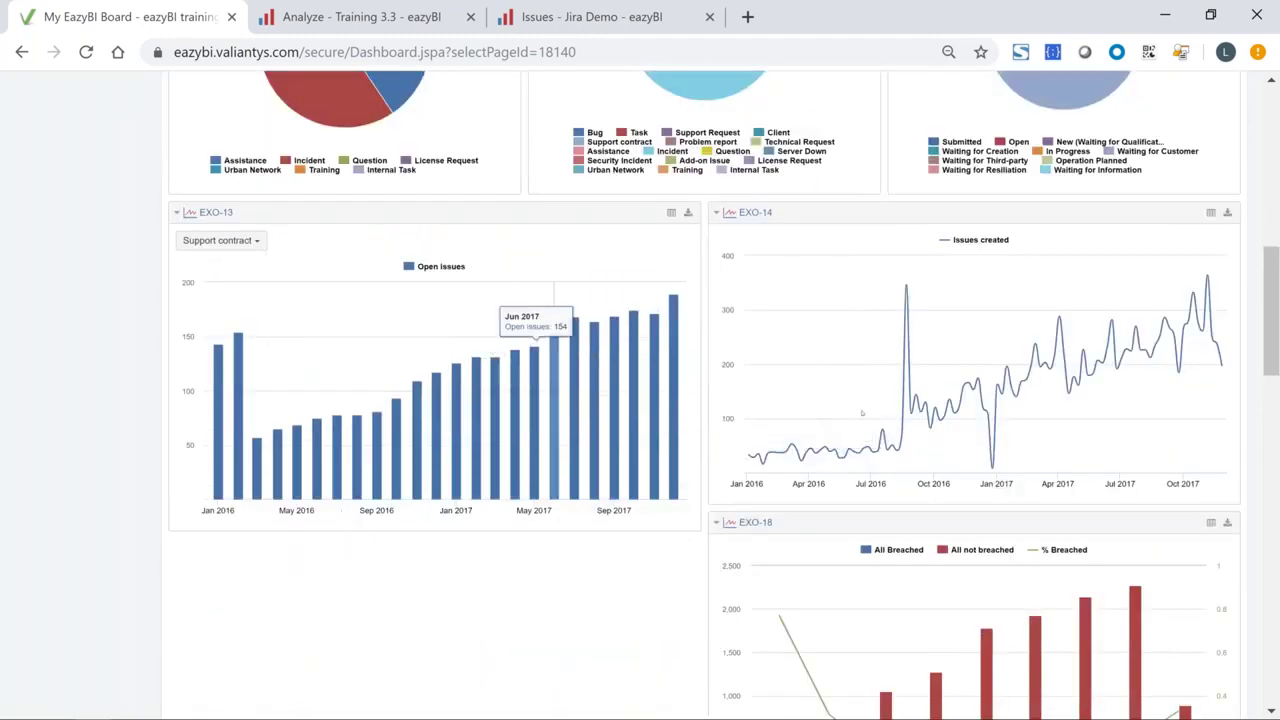
{"action": "scroll", "coordinate": [975, 452], "scroll_direction": "down", "scroll_amount": 3}
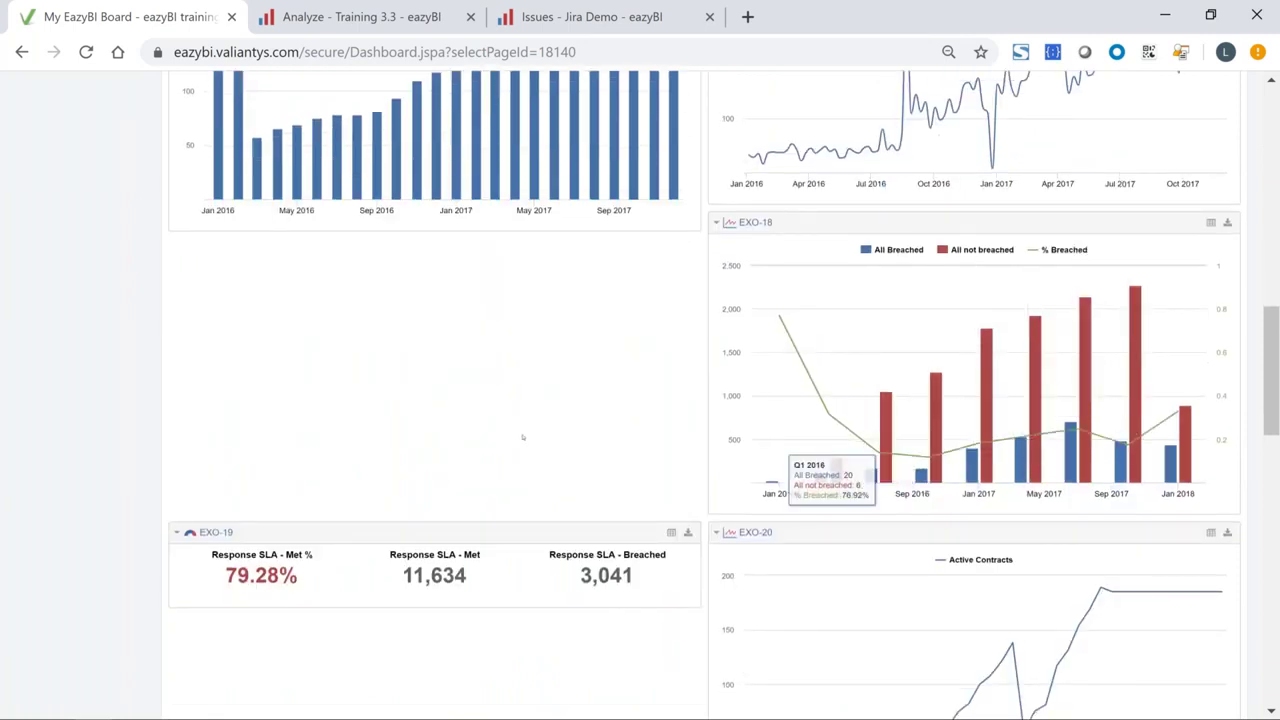
{"action": "scroll", "coordinate": [520, 434], "scroll_direction": "down", "scroll_amount": 2}
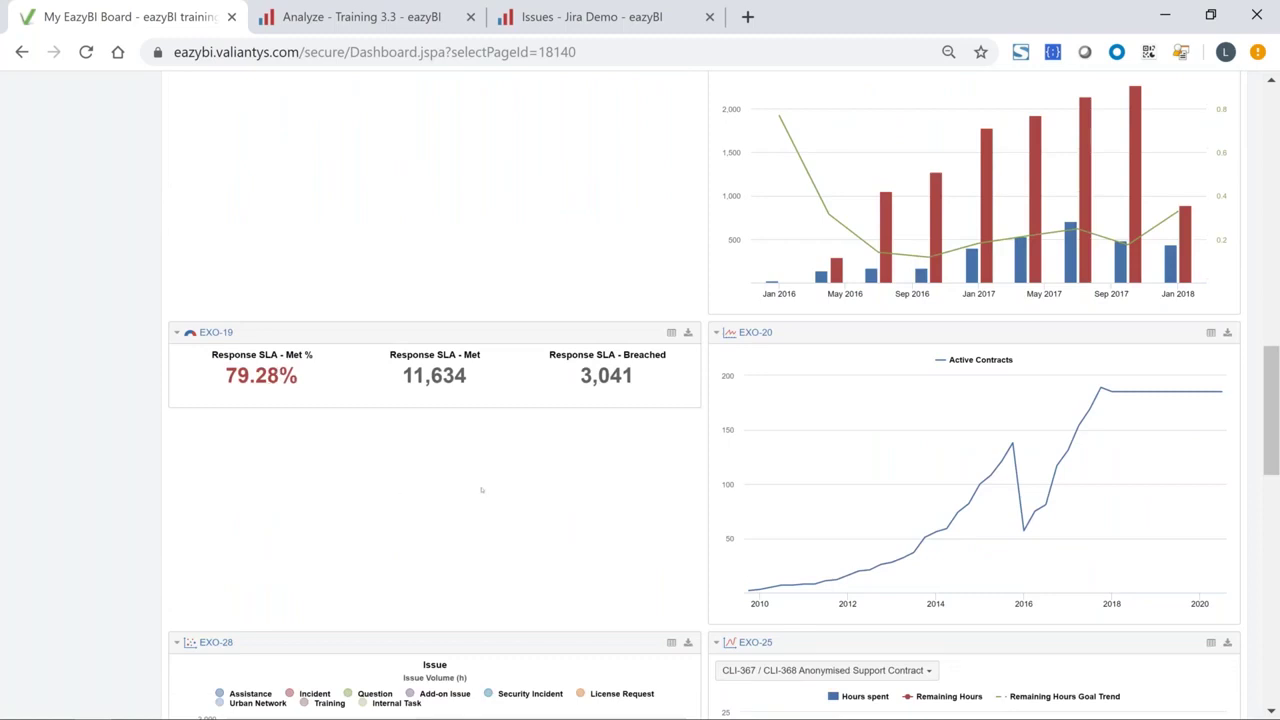
{"action": "scroll", "coordinate": [481, 489], "scroll_direction": "down", "scroll_amount": 6}
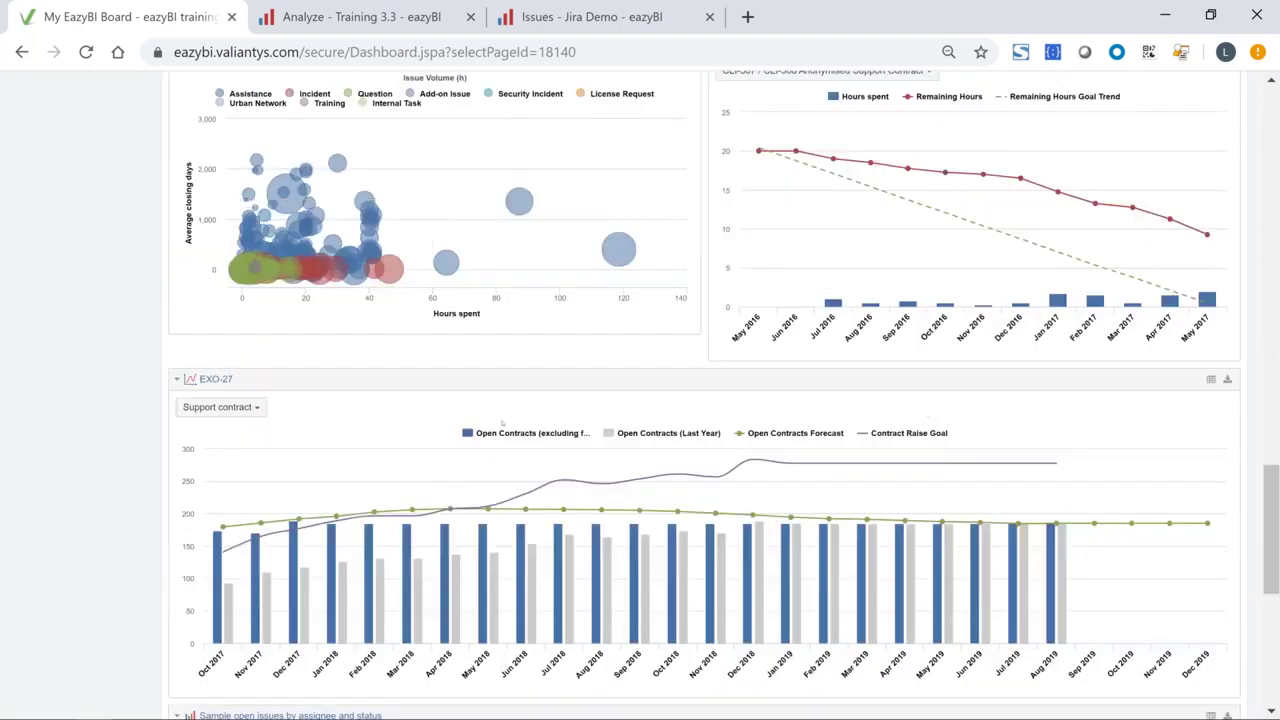
{"action": "scroll", "coordinate": [502, 422], "scroll_direction": "down", "scroll_amount": 4}
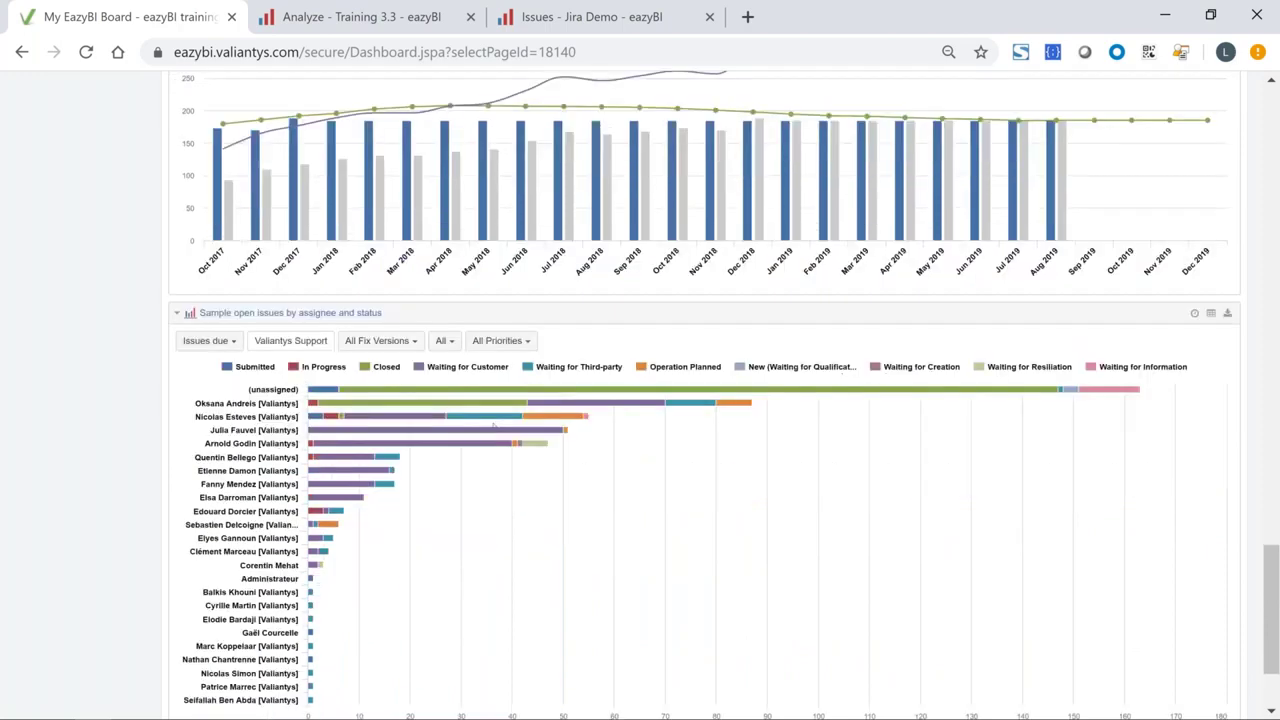
{"action": "scroll", "coordinate": [493, 424], "scroll_direction": "down", "scroll_amount": 2}
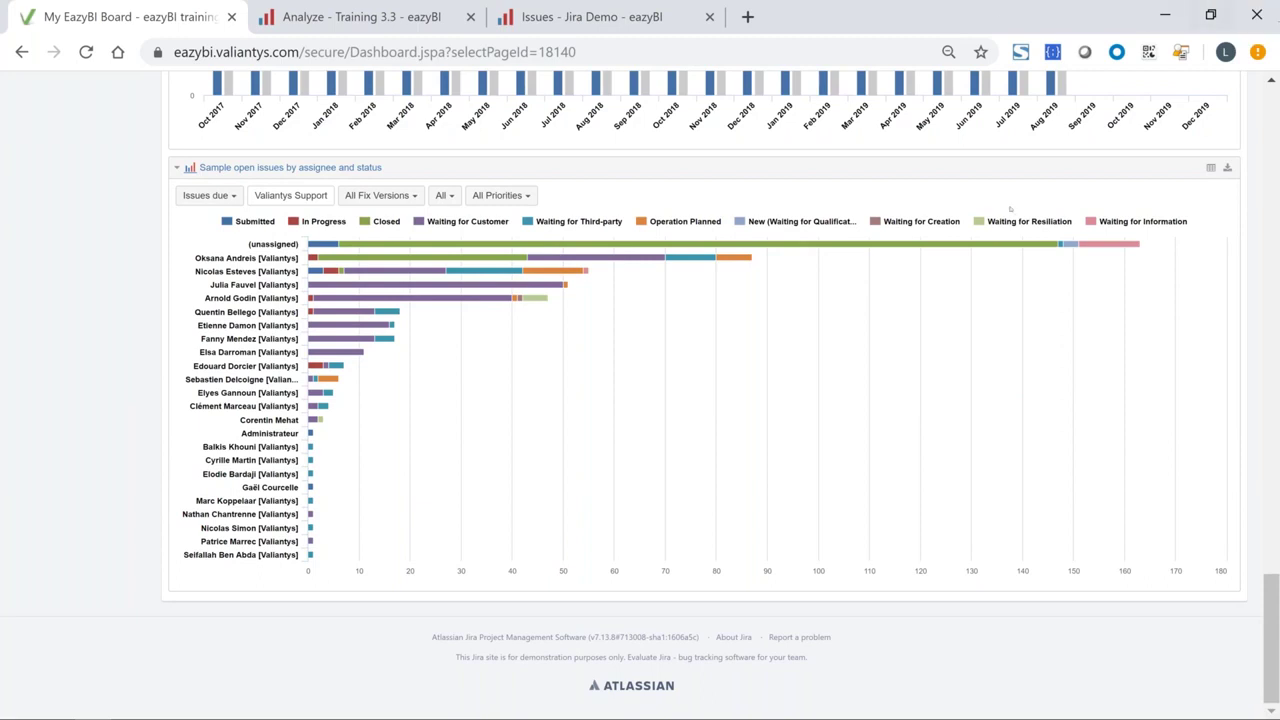
{"action": "mouse_move", "coordinate": [1012, 244]}
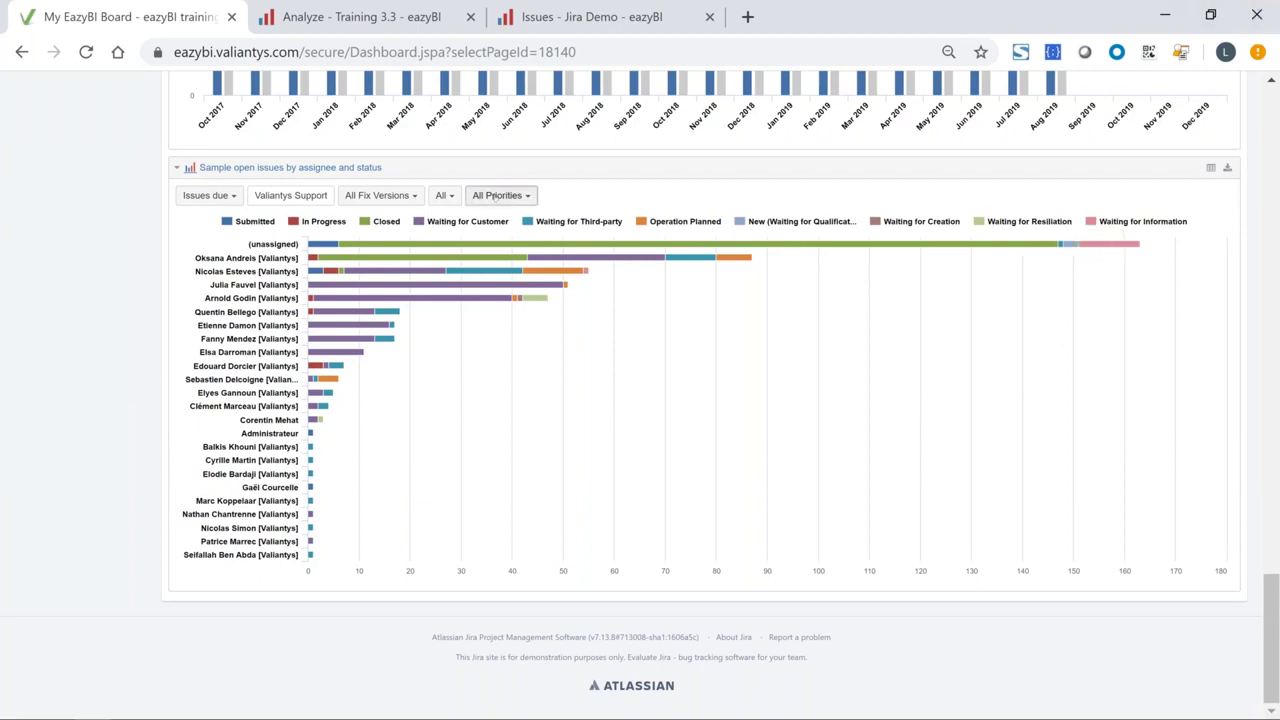
Step: Try filtering the sample open issues report by the Blocker priority and reset it to All Priorities
{"action": "left_click", "coordinate": [497, 197]}
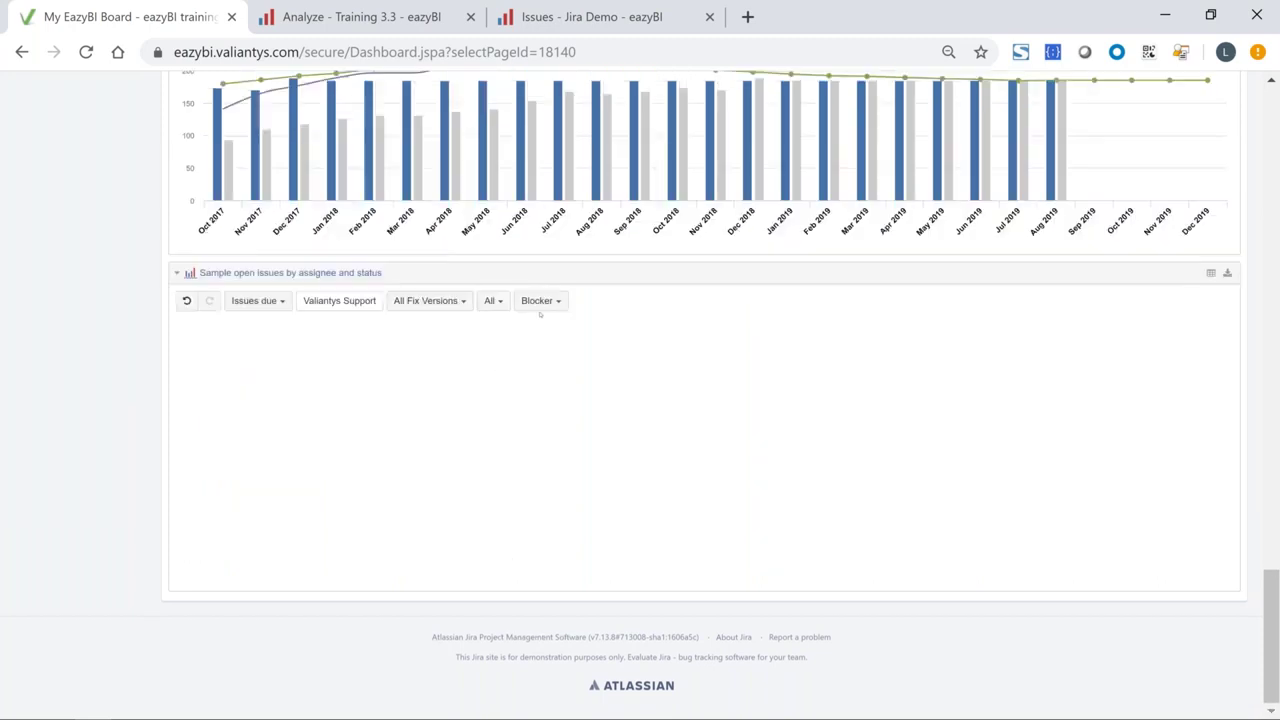
{"action": "left_click", "coordinate": [540, 300]}
{"action": "left_click", "coordinate": [545, 373]}
{"action": "left_click", "coordinate": [540, 300]}
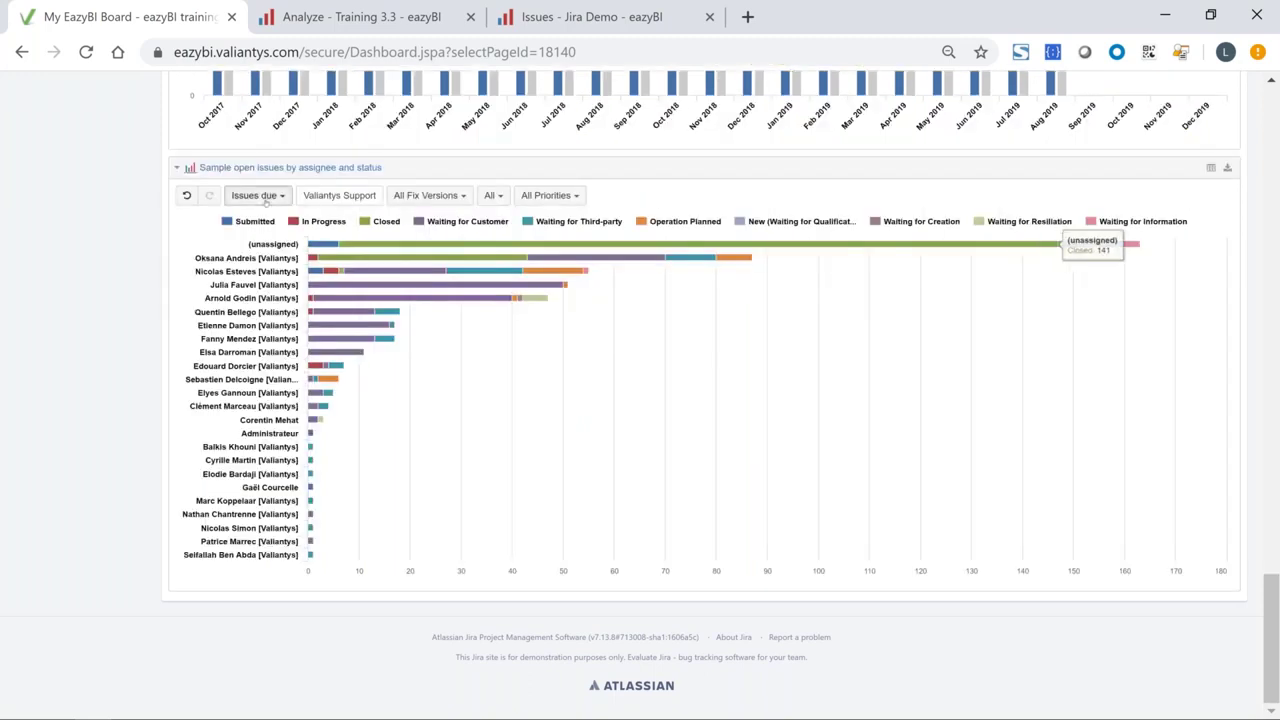
Step: Filter the sample open issues report by the Support Clients fix versions and narrow it to Archived
{"action": "left_click", "coordinate": [428, 195]}
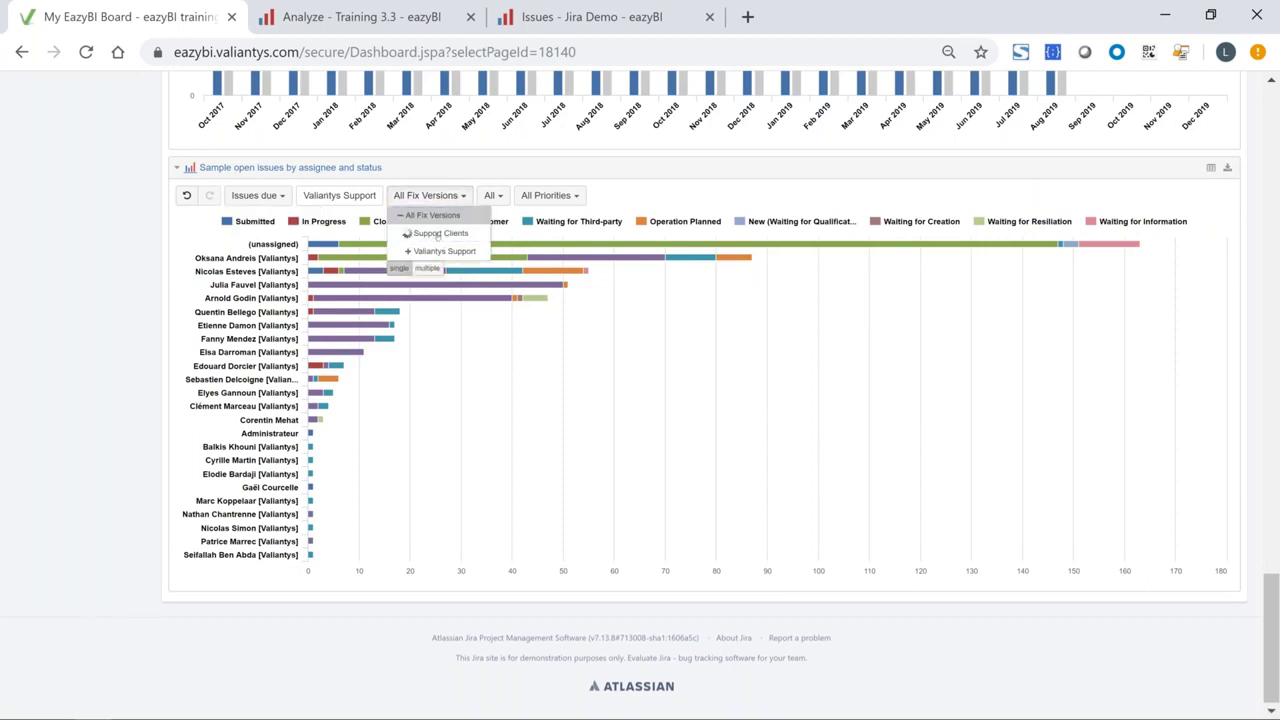
{"action": "left_click", "coordinate": [437, 234]}
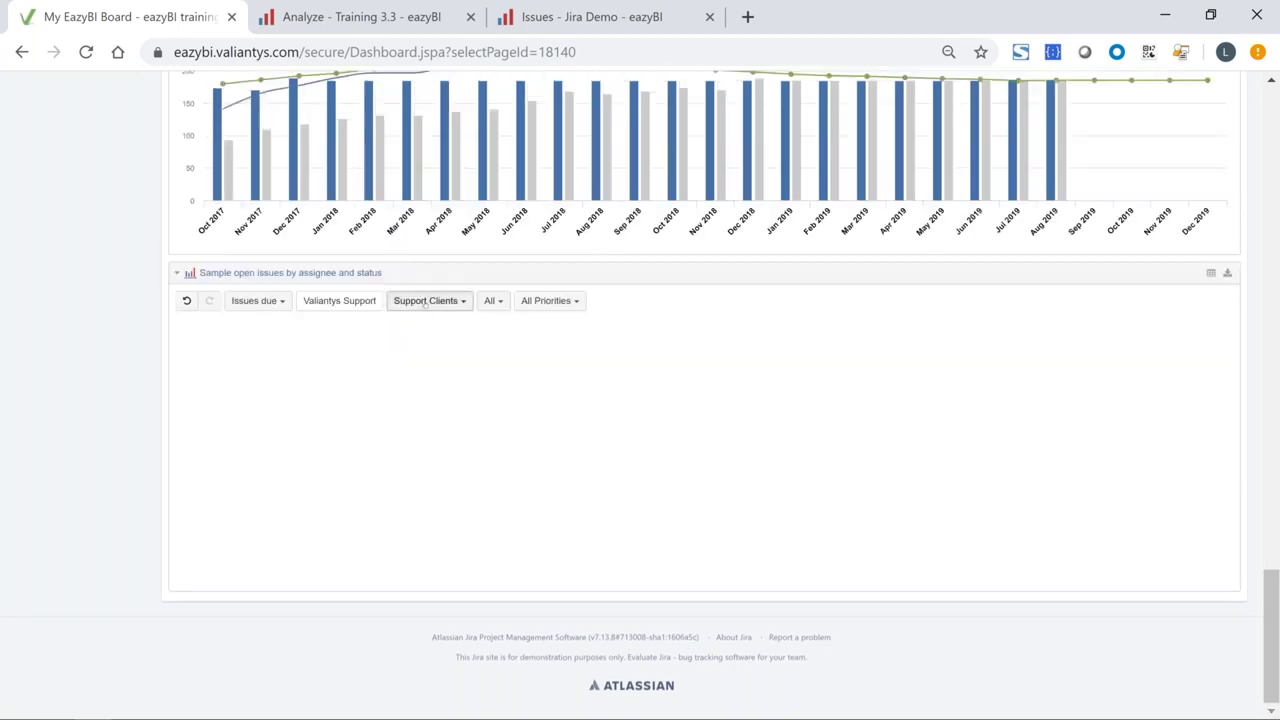
{"action": "left_click", "coordinate": [428, 300]}
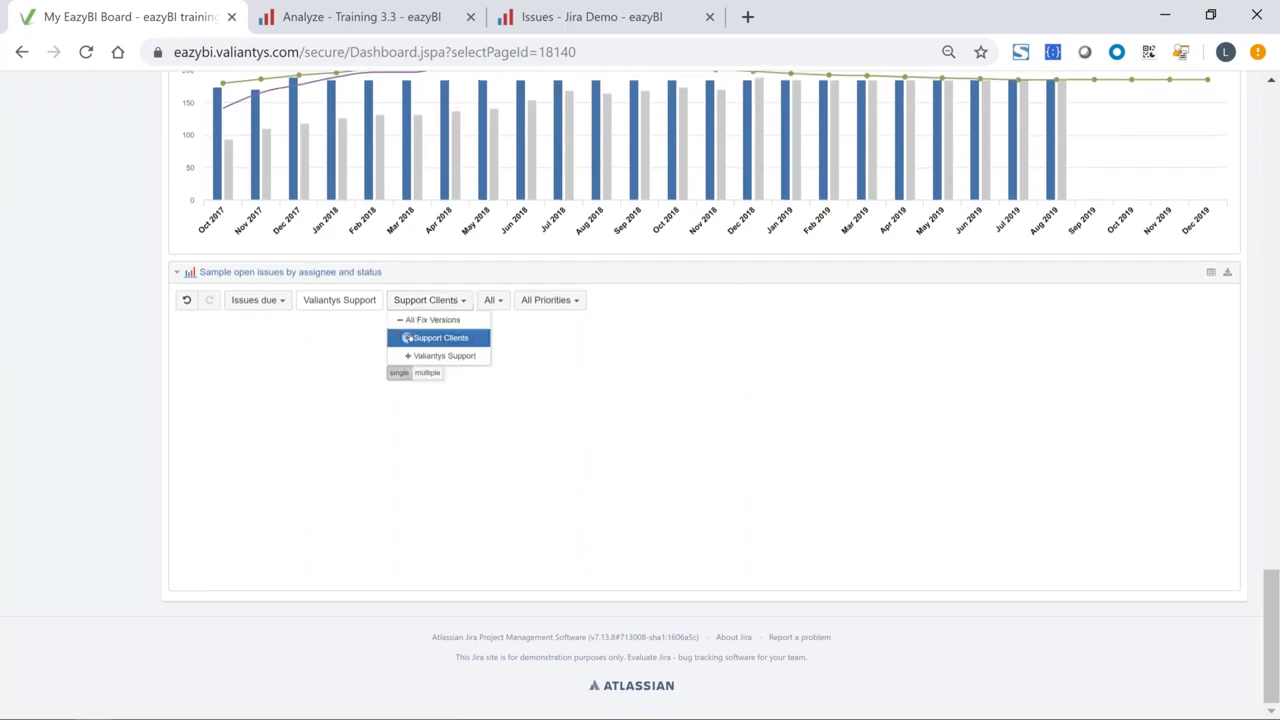
{"action": "left_click", "coordinate": [408, 338]}
{"action": "left_click", "coordinate": [436, 374]}
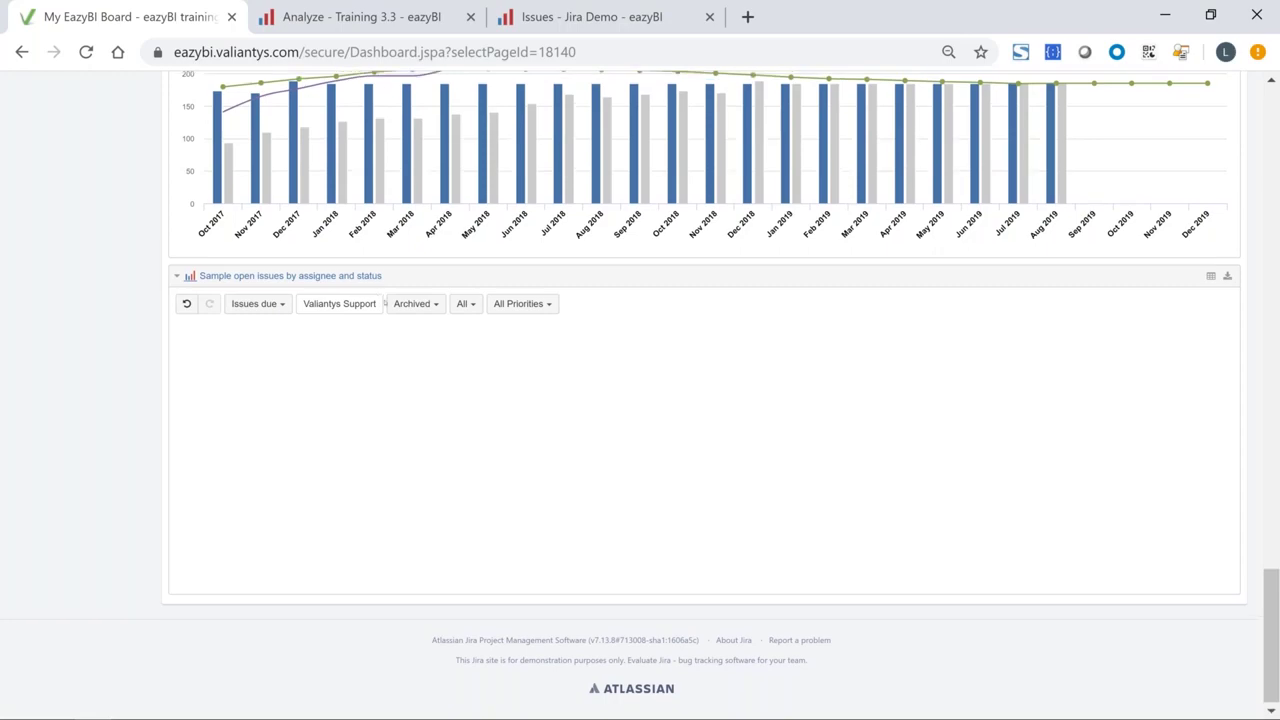
Step: Filter the Incidents Dashboard gadget's reports by the (anonymous) reporter
{"action": "scroll", "coordinate": [379, 289], "scroll_direction": "up", "scroll_amount": 20}
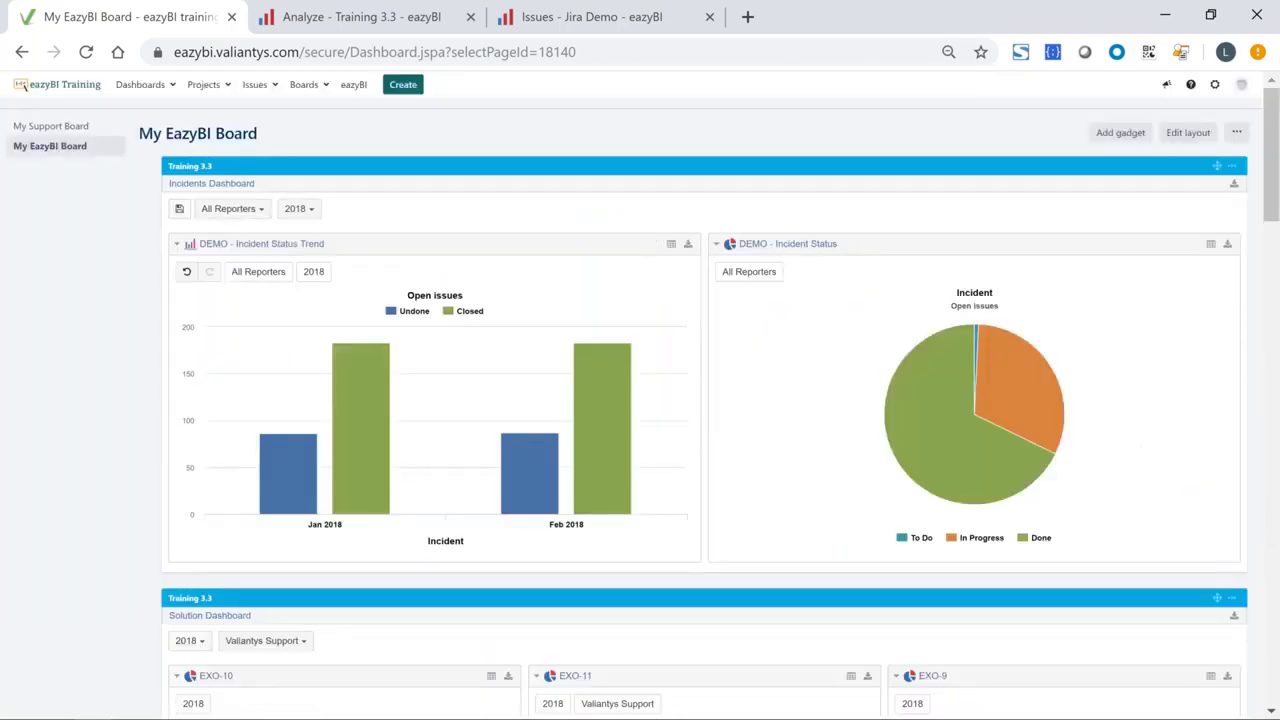
{"action": "left_click", "coordinate": [256, 212]}
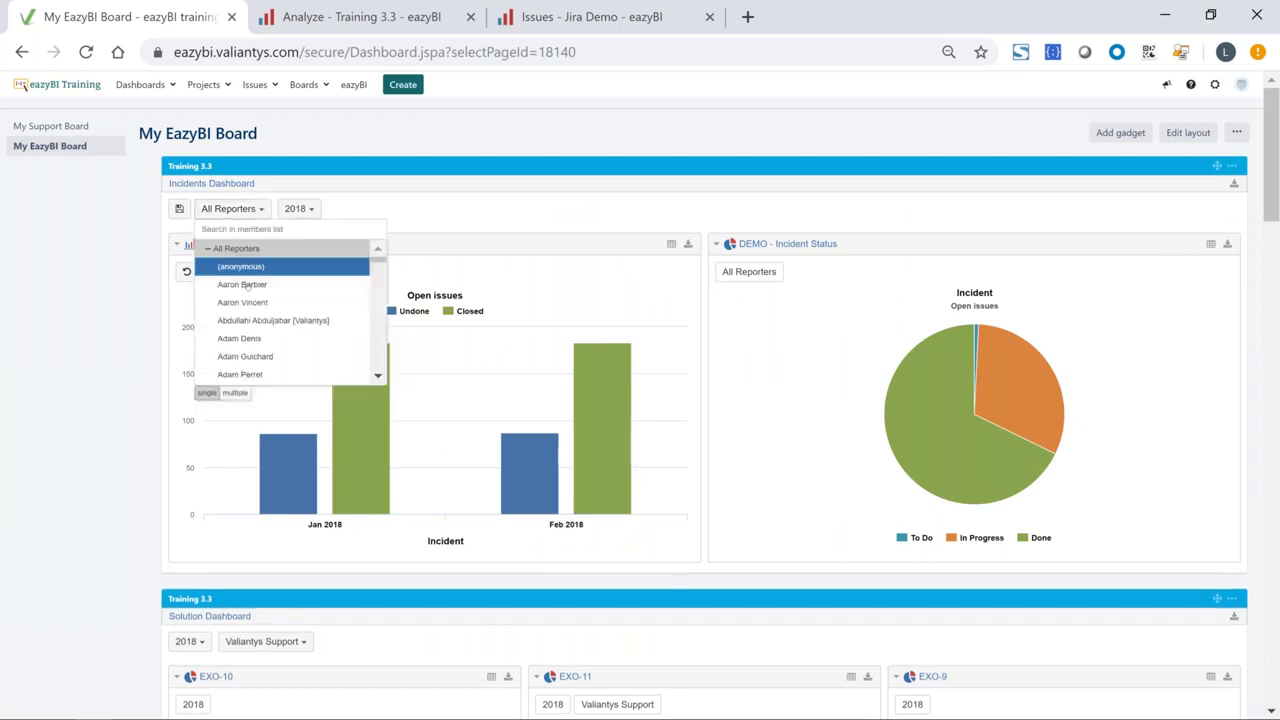
{"action": "left_click", "coordinate": [241, 267]}
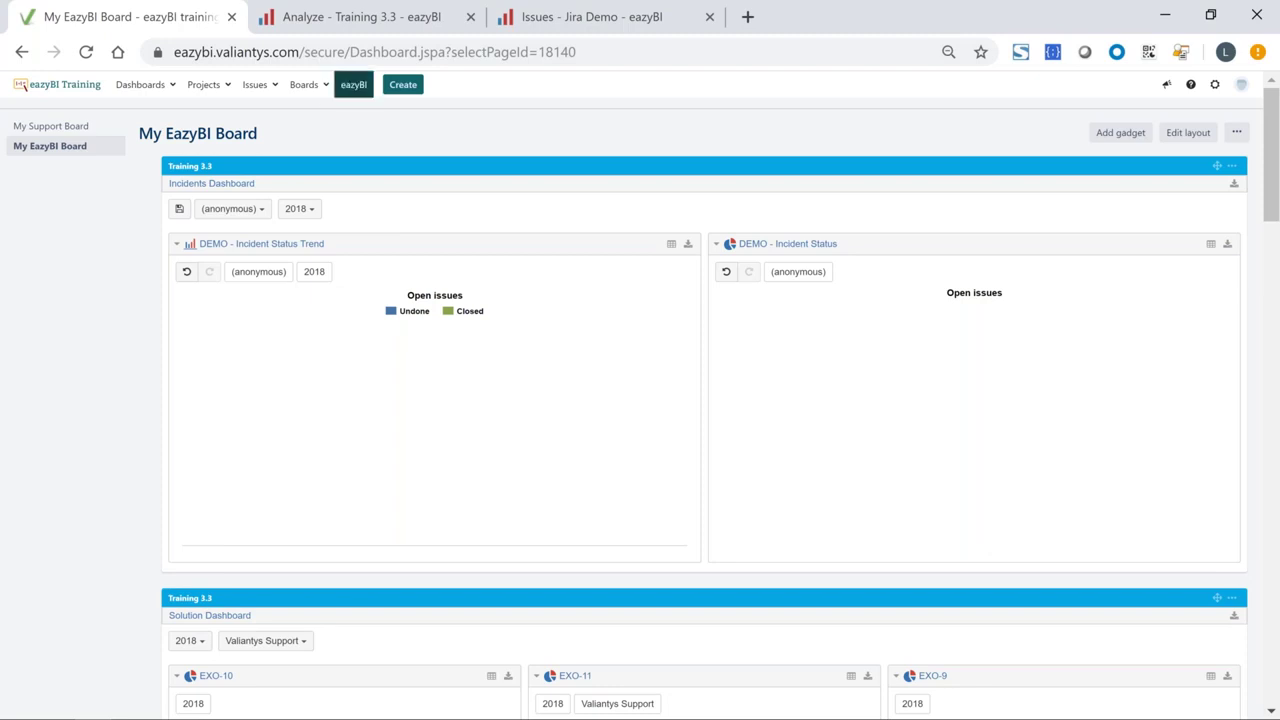
Step: Switch to eazyBI and examine the Training 3.3 account's source applications and the types available for a new source application
{"action": "left_click", "coordinate": [360, 20]}
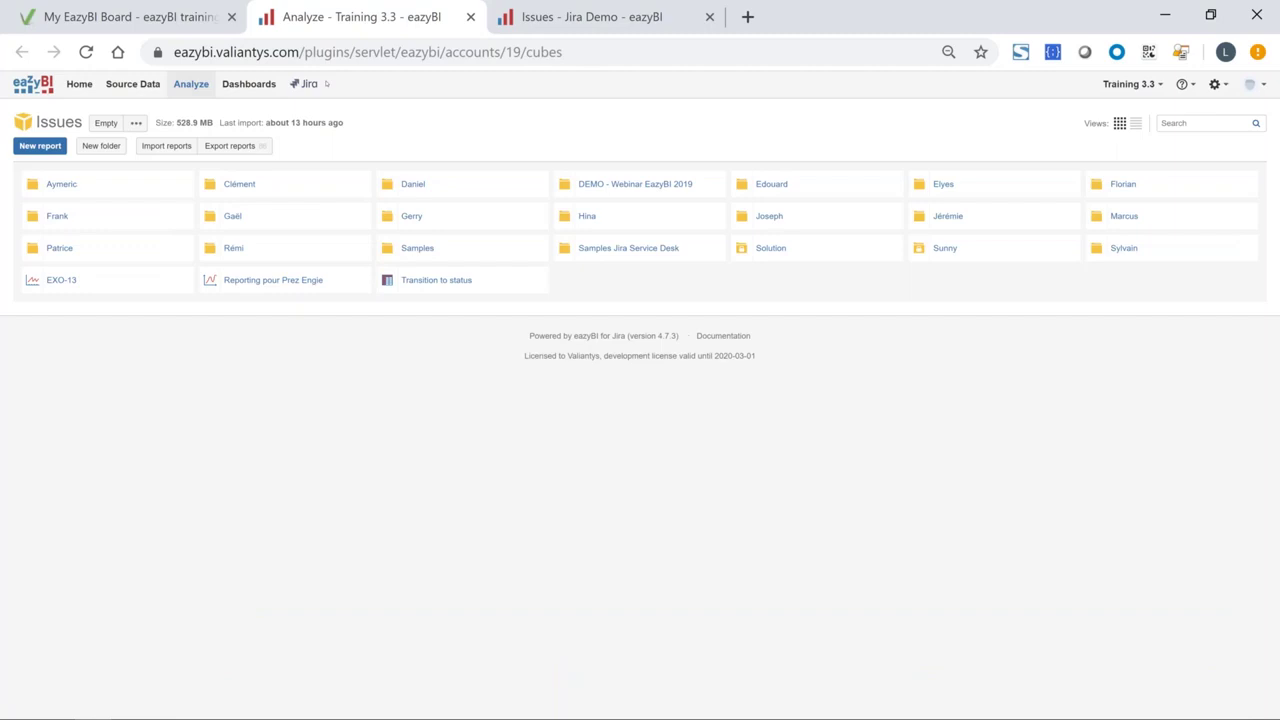
{"action": "left_click", "coordinate": [145, 86]}
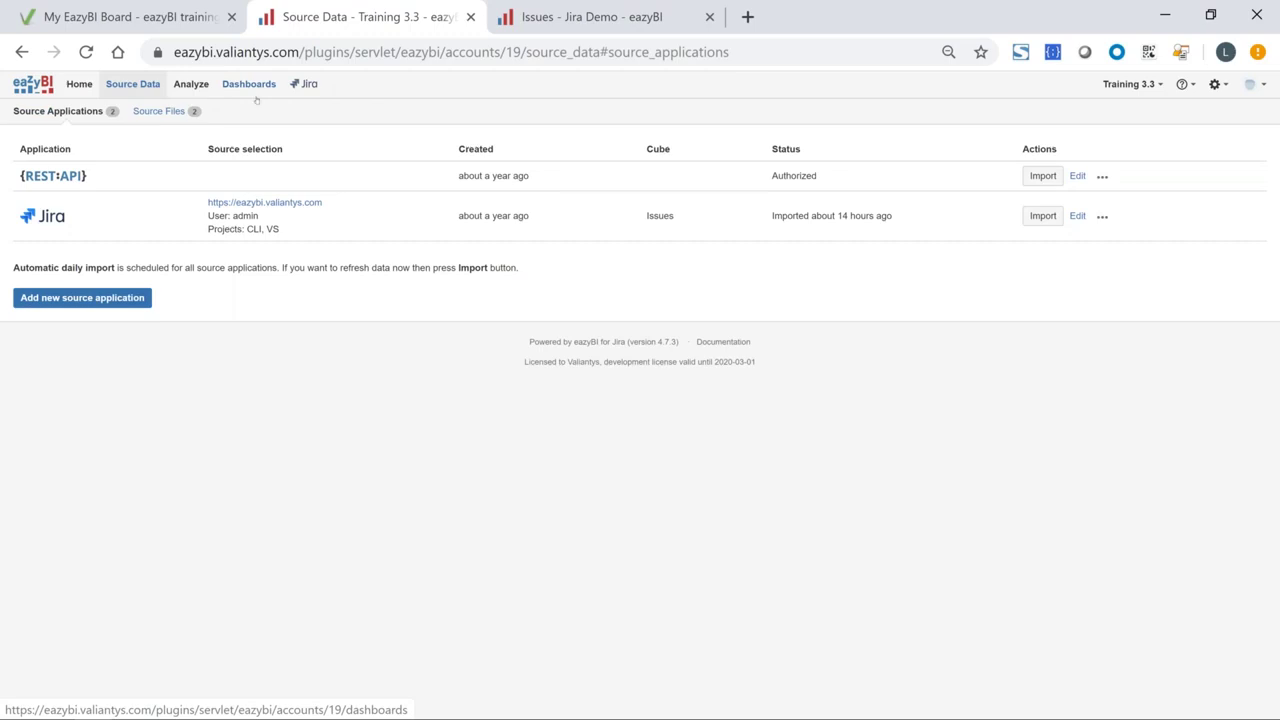
{"action": "left_click", "coordinate": [82, 297]}
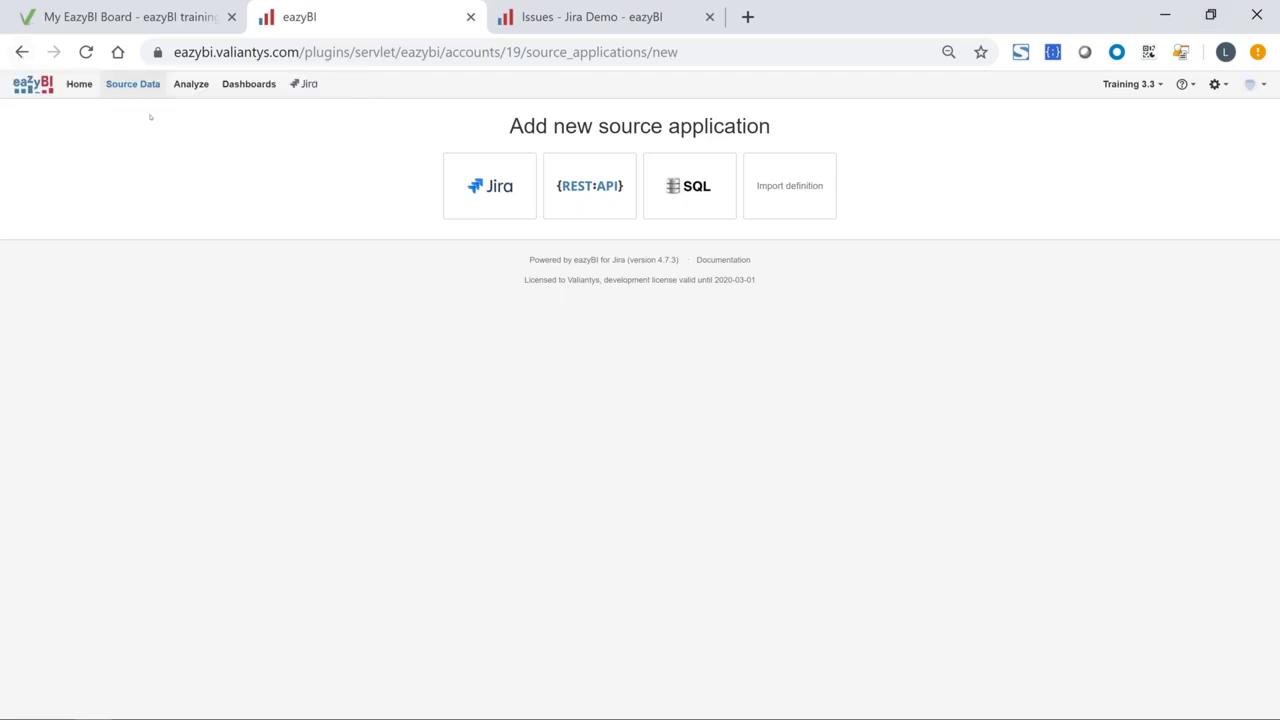
{"action": "left_click", "coordinate": [120, 85]}
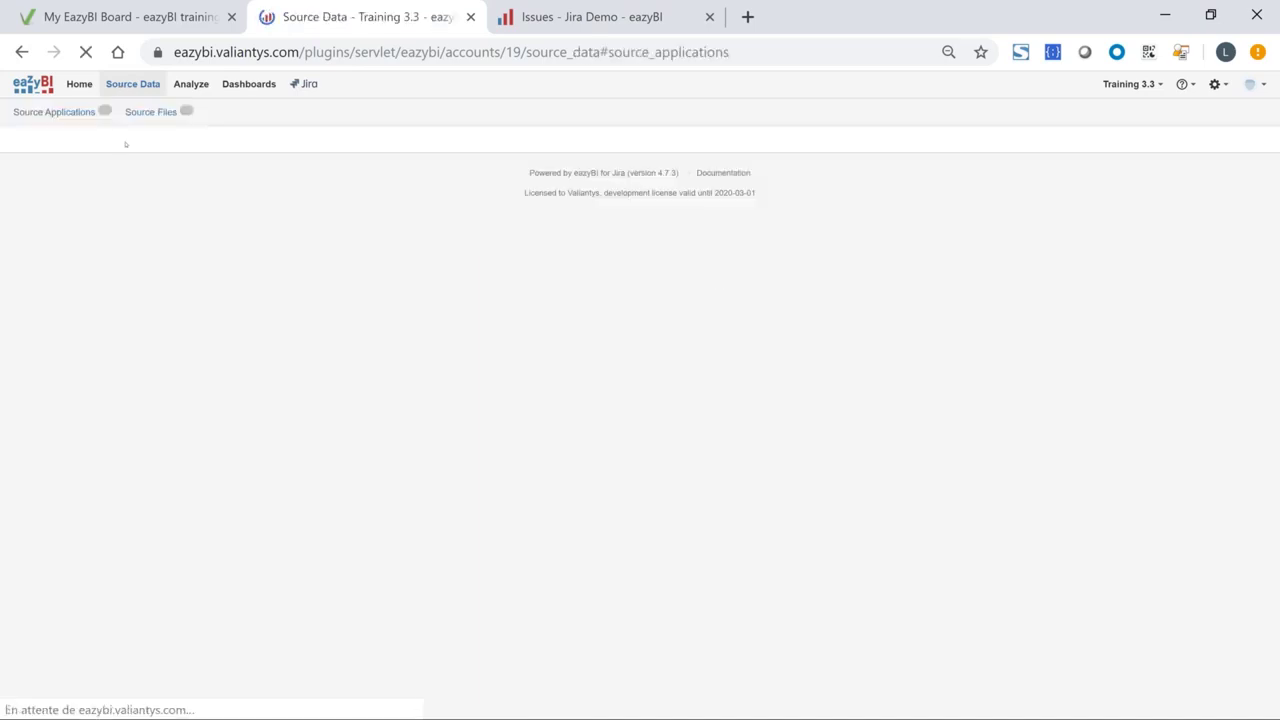
Step: Review the uploaded source files and run an import of the Jira source application
{"action": "left_click", "coordinate": [153, 111]}
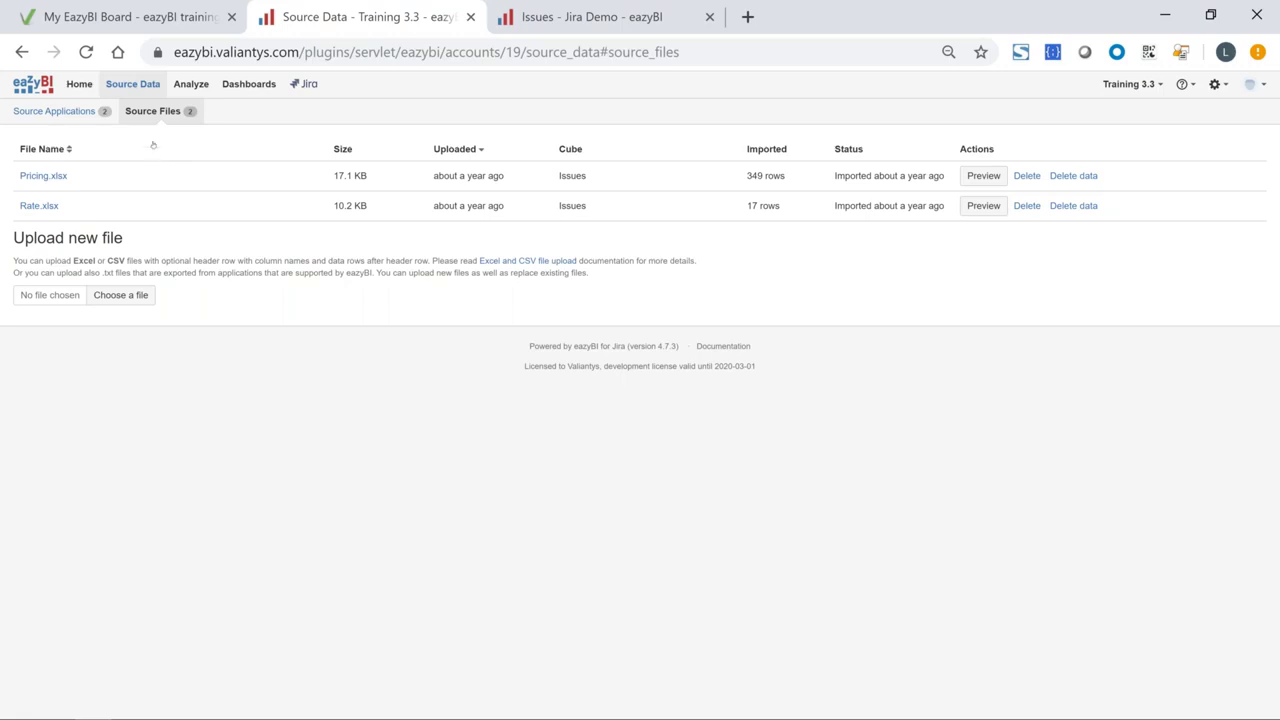
{"action": "left_click", "coordinate": [62, 112]}
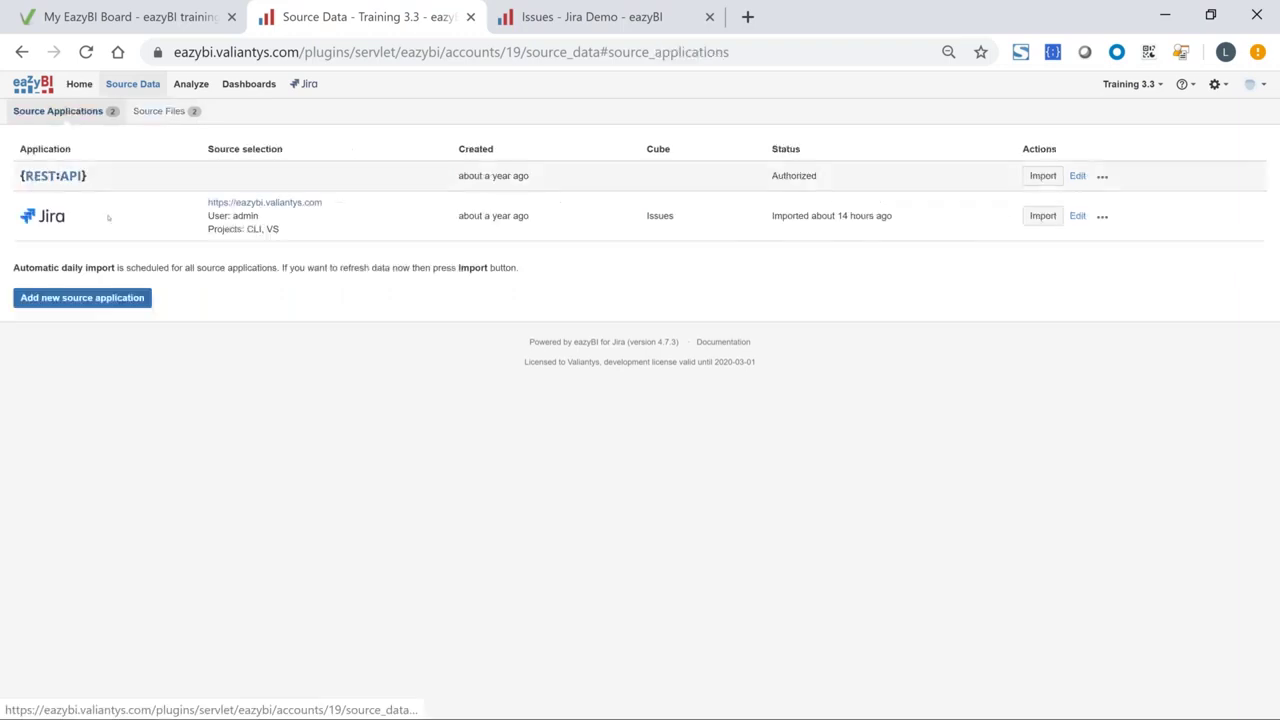
{"action": "left_click", "coordinate": [1043, 216]}
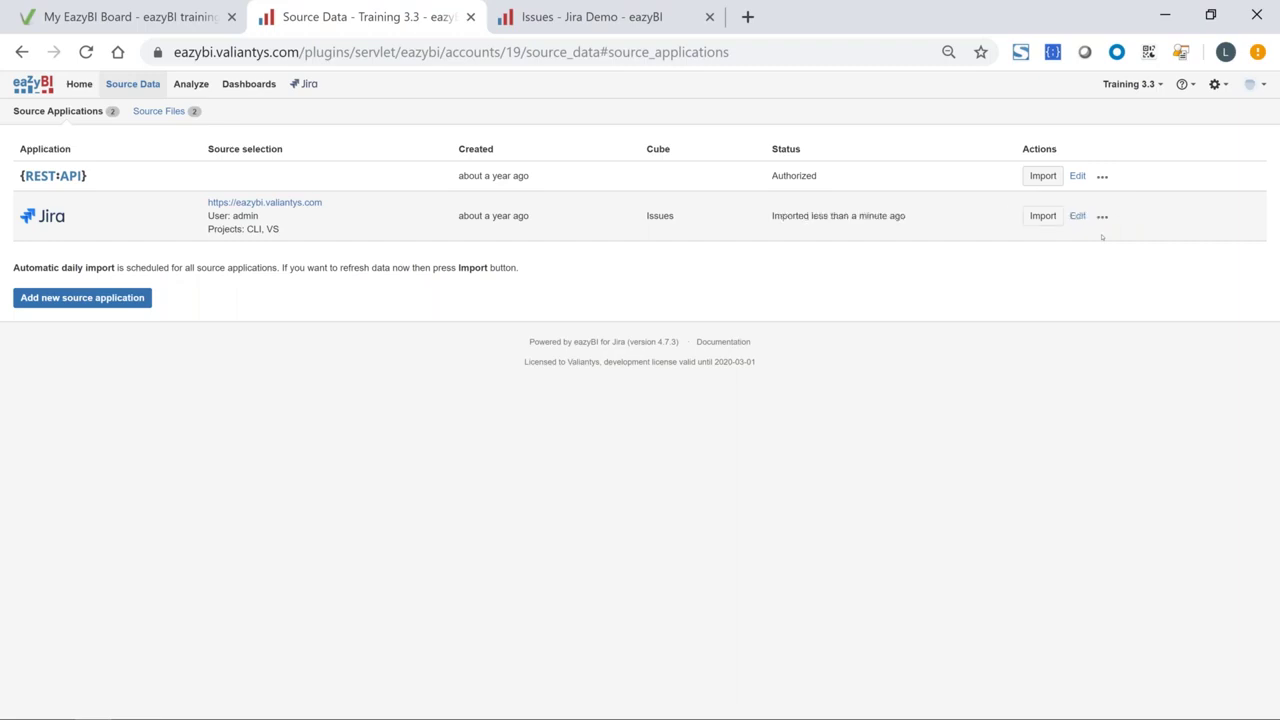
Step: Examine the Jira source's general import options, from projects and Agile and Service Desk custom fields to statuses, history and schedule
{"action": "left_click", "coordinate": [1077, 216]}
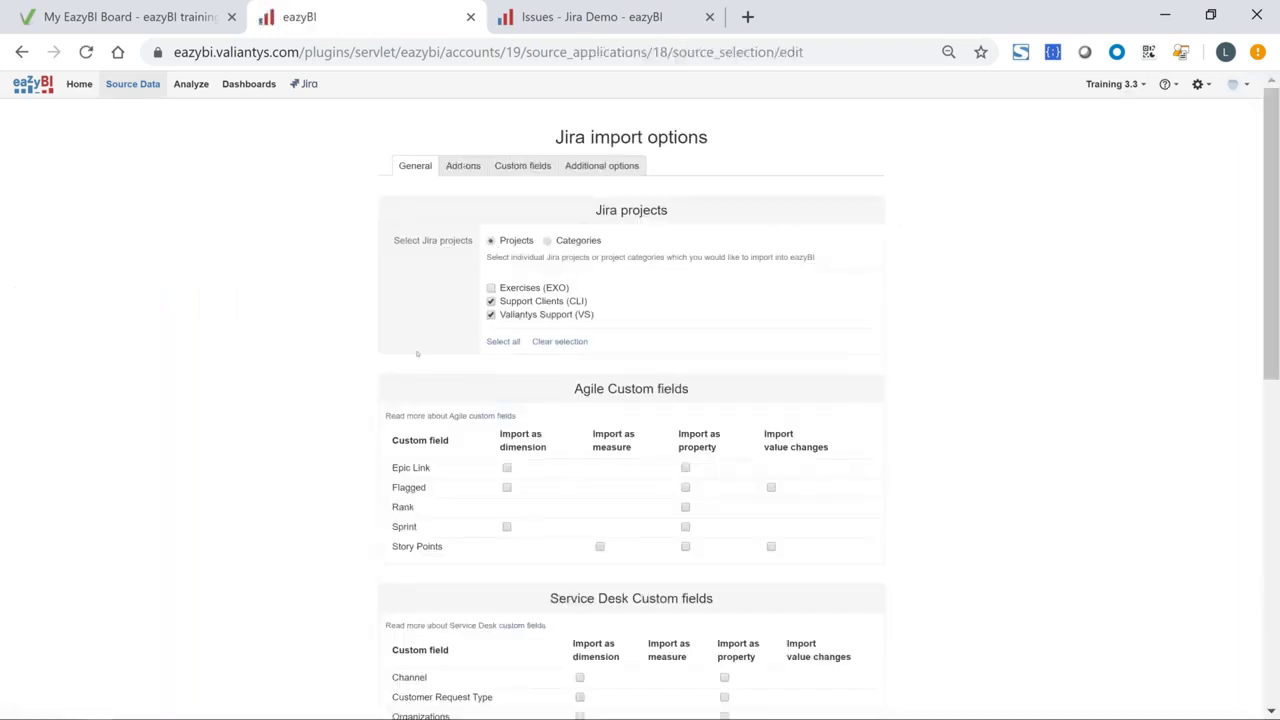
{"action": "scroll", "coordinate": [417, 355], "scroll_direction": "down", "scroll_amount": 2}
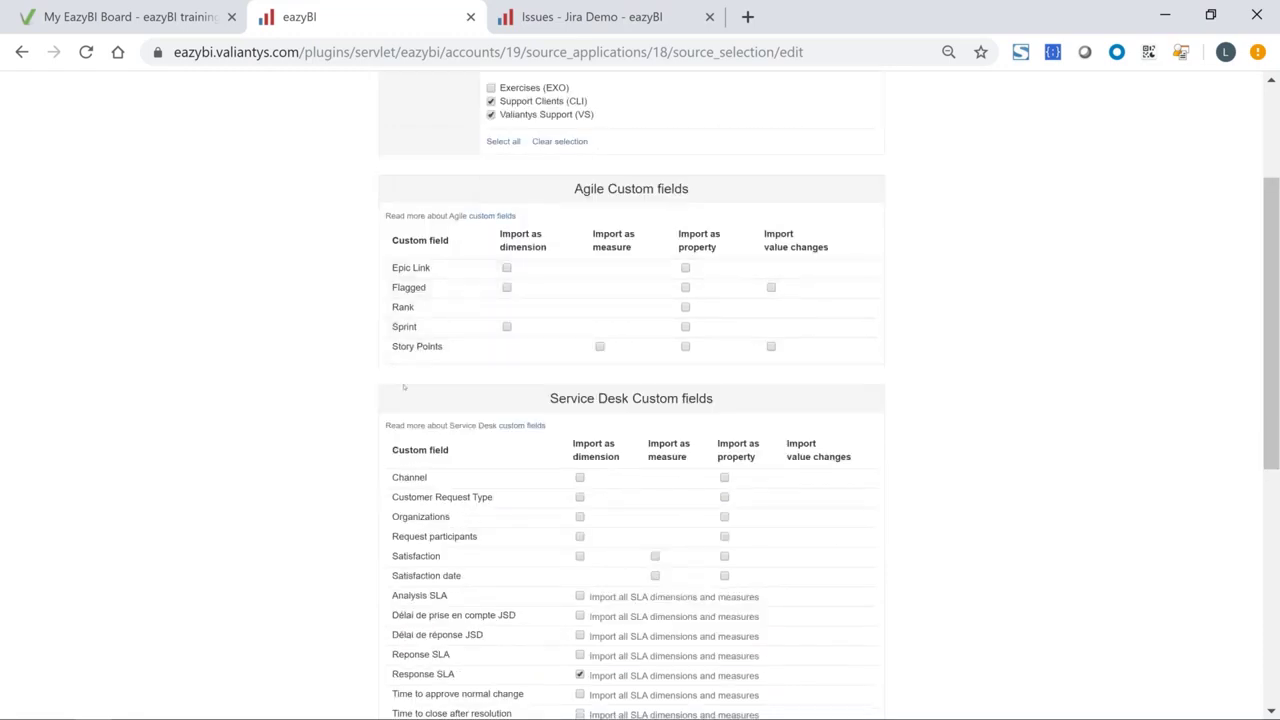
{"action": "scroll", "coordinate": [580, 316], "scroll_direction": "down", "scroll_amount": 2}
{"action": "scroll", "coordinate": [570, 210], "scroll_direction": "down", "scroll_amount": 1}
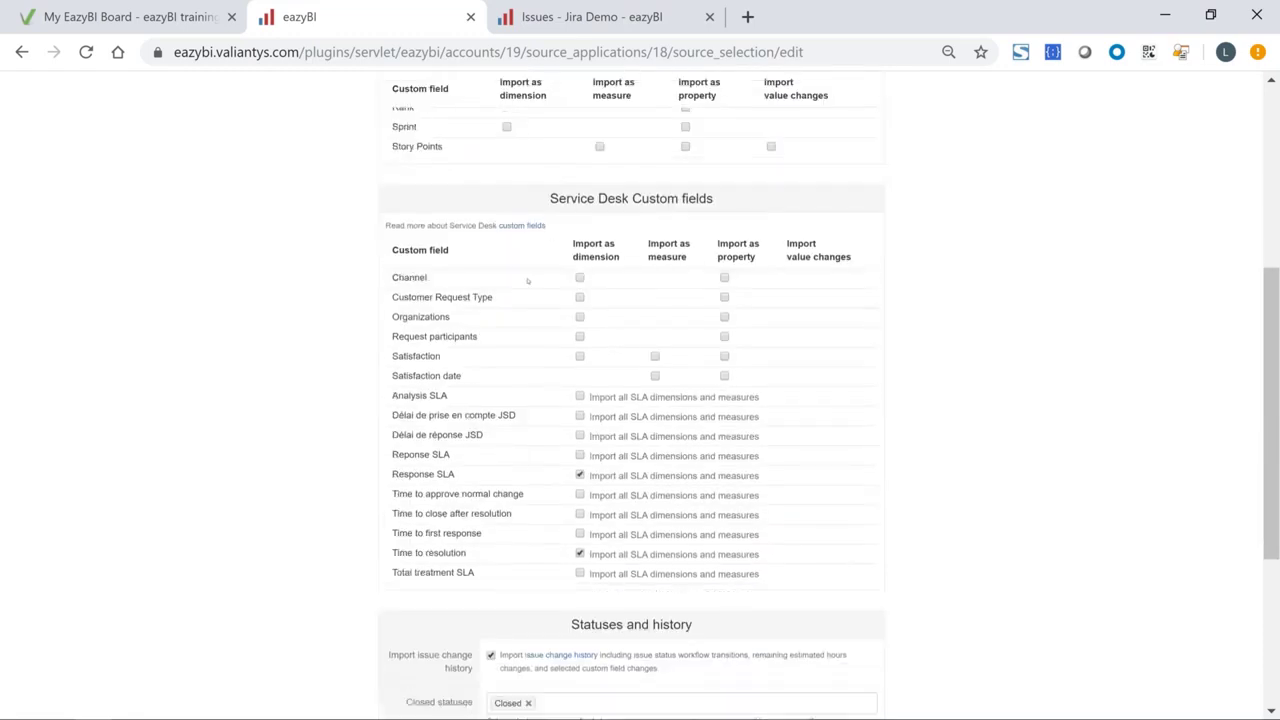
{"action": "scroll", "coordinate": [518, 284], "scroll_direction": "up", "scroll_amount": 1}
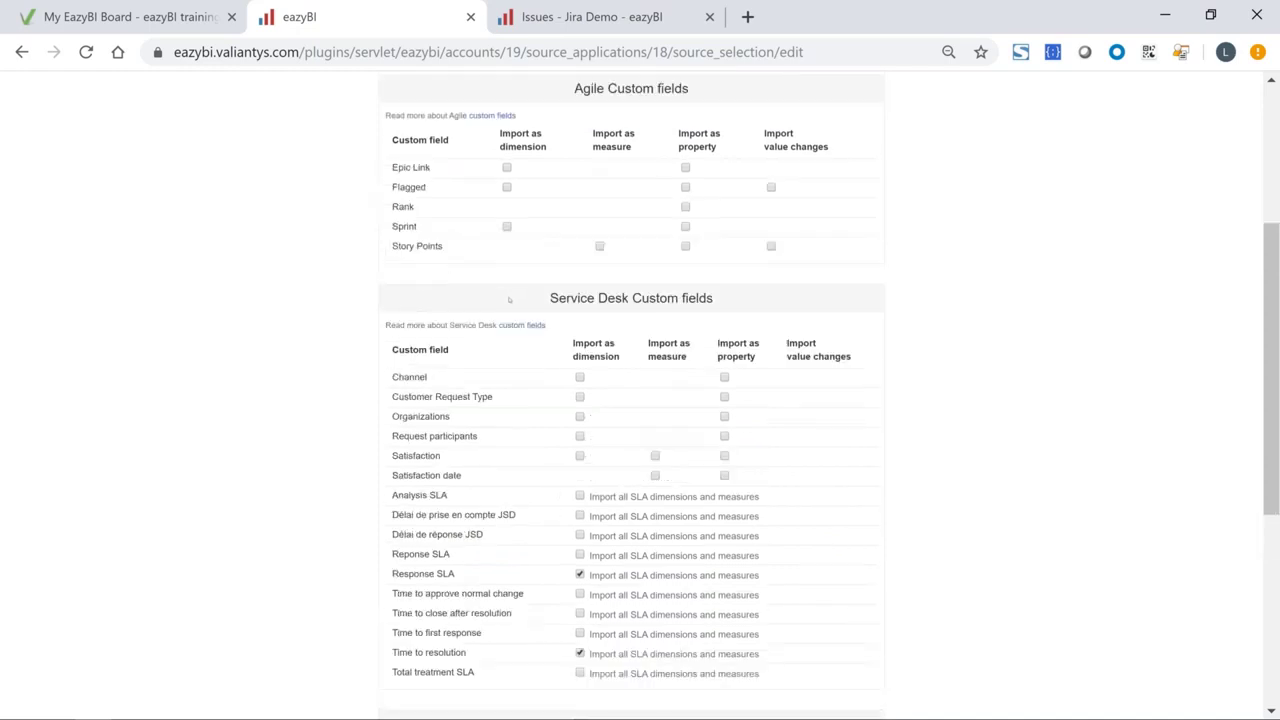
{"action": "scroll", "coordinate": [508, 300], "scroll_direction": "down", "scroll_amount": 4}
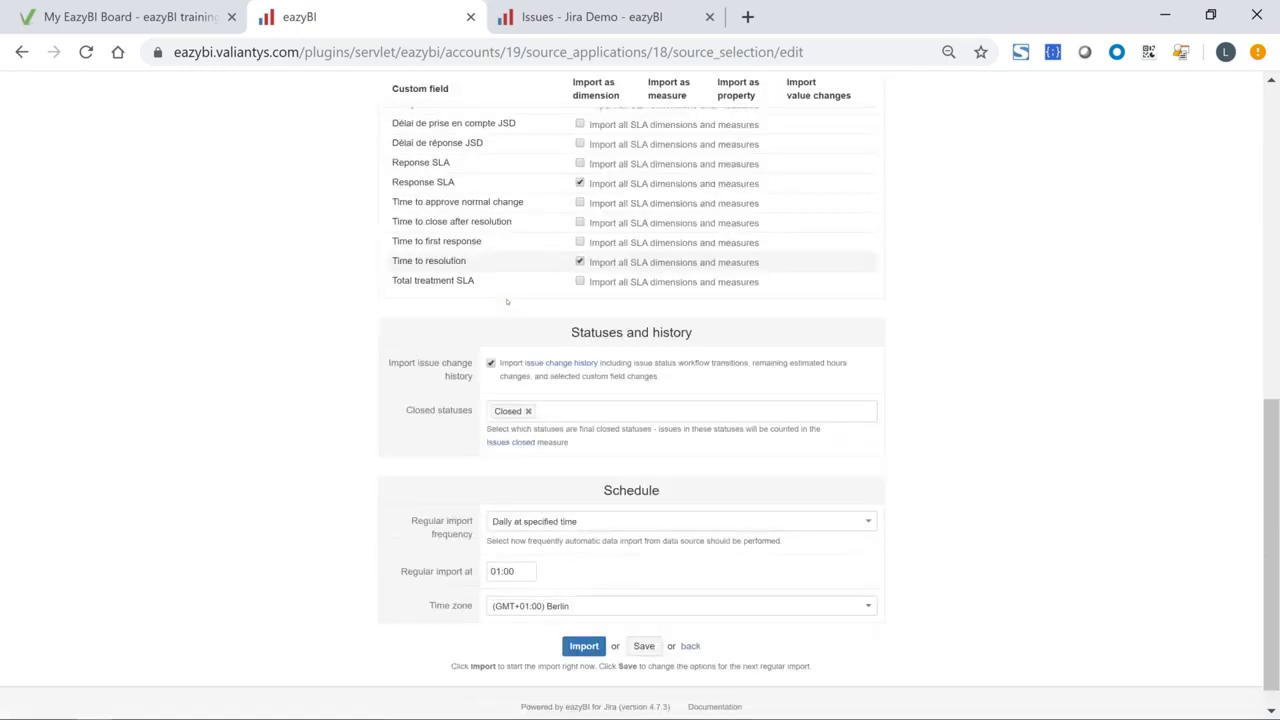
{"action": "scroll", "coordinate": [564, 369], "scroll_direction": "down", "scroll_amount": 1}
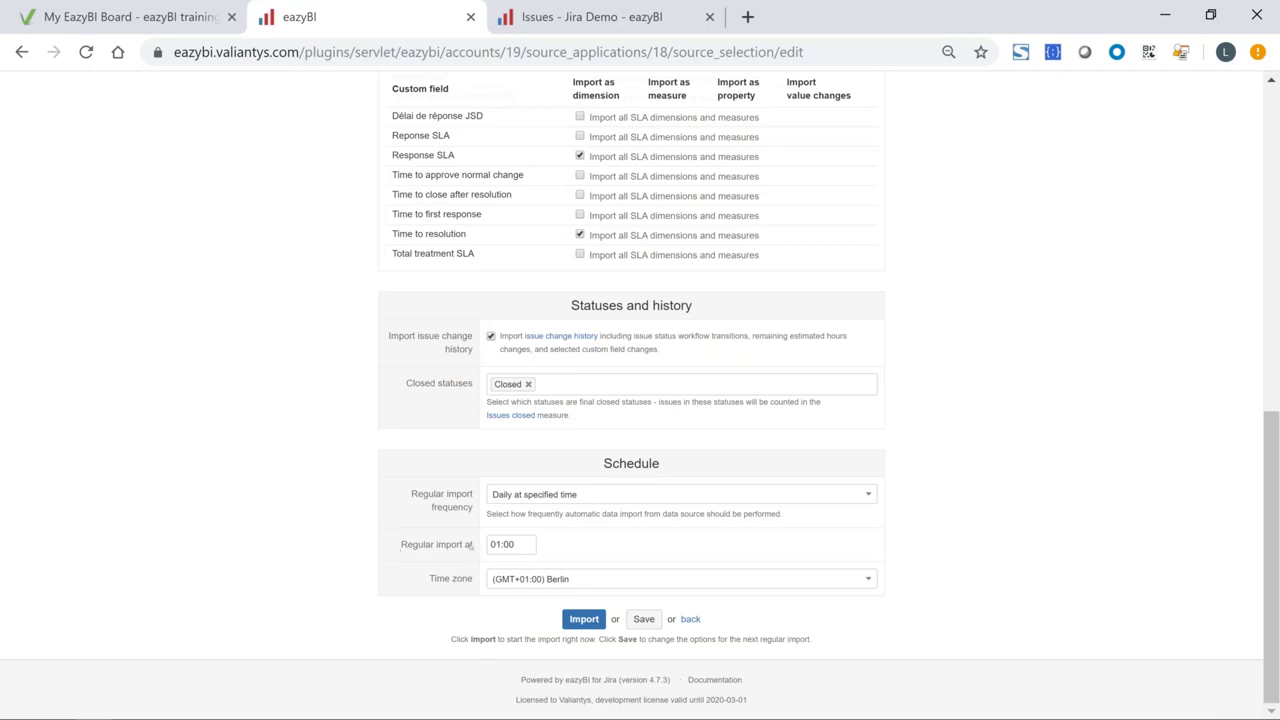
{"action": "scroll", "coordinate": [454, 480], "scroll_direction": "up", "scroll_amount": 2}
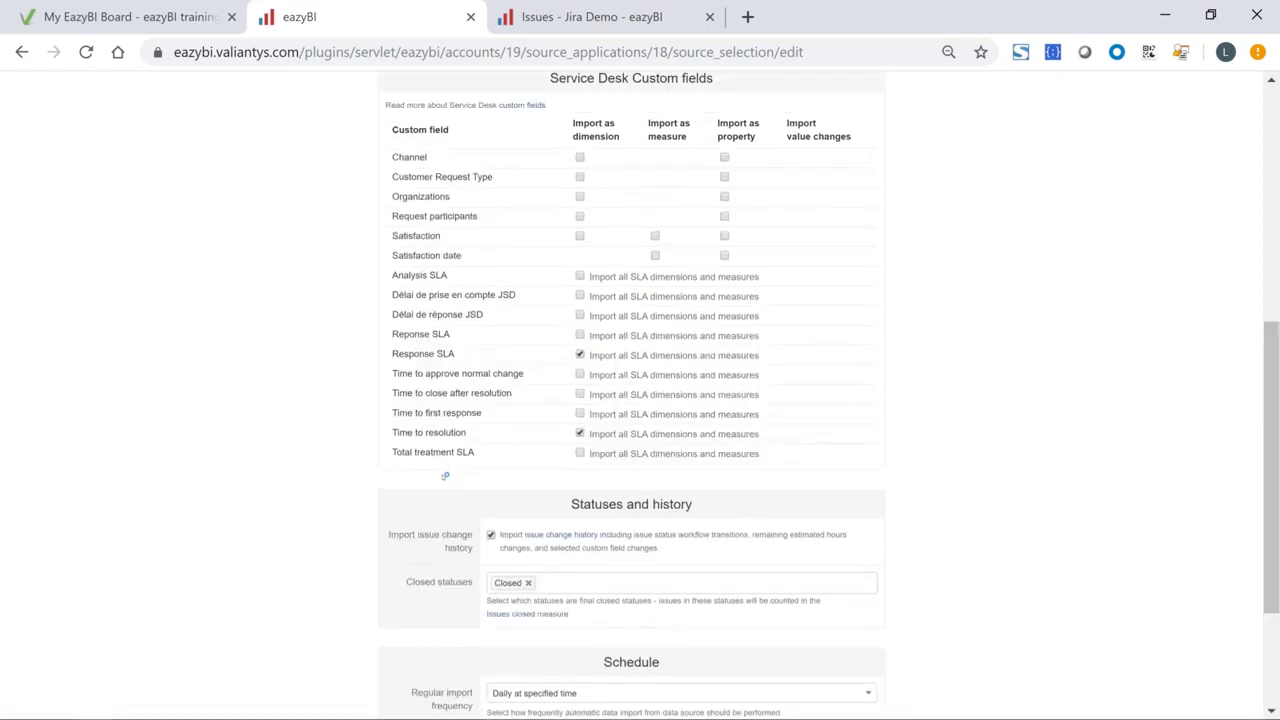
{"action": "scroll", "coordinate": [445, 476], "scroll_direction": "up", "scroll_amount": 5}
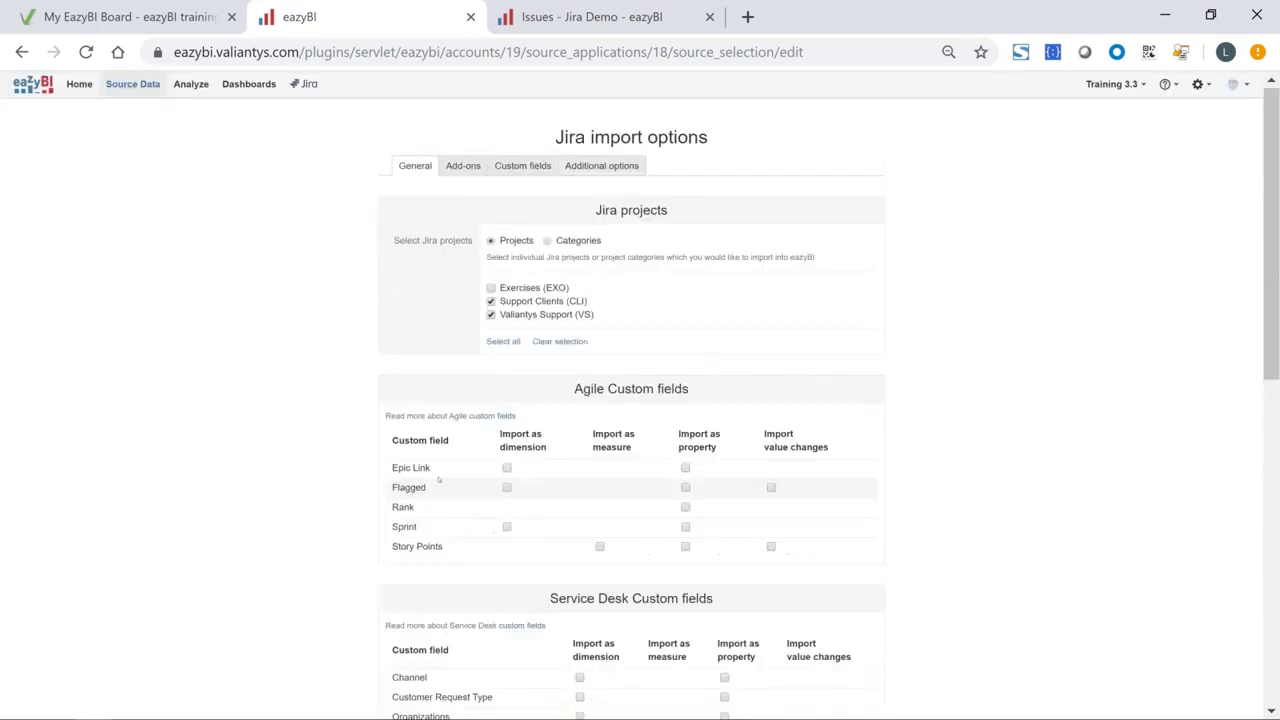
Step: Examine the add-on fields, custom fields and additional options available for the Jira import
{"action": "left_click", "coordinate": [460, 167]}
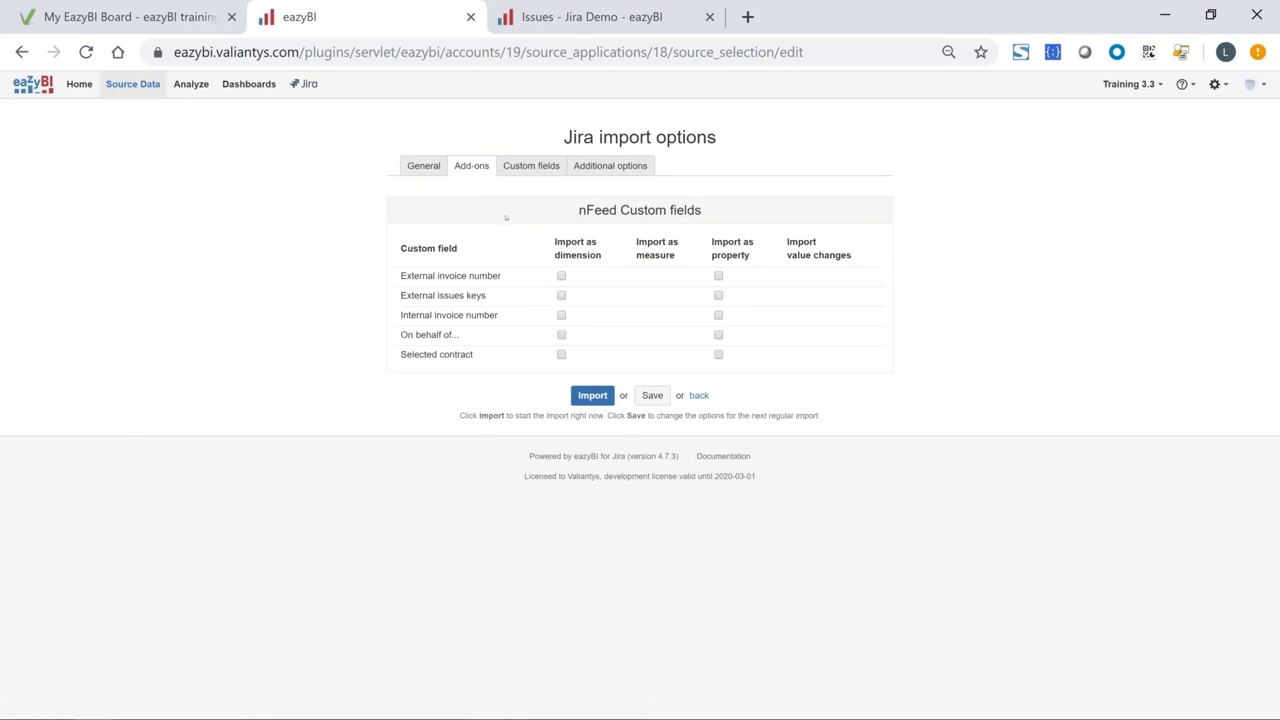
{"action": "left_click", "coordinate": [525, 167]}
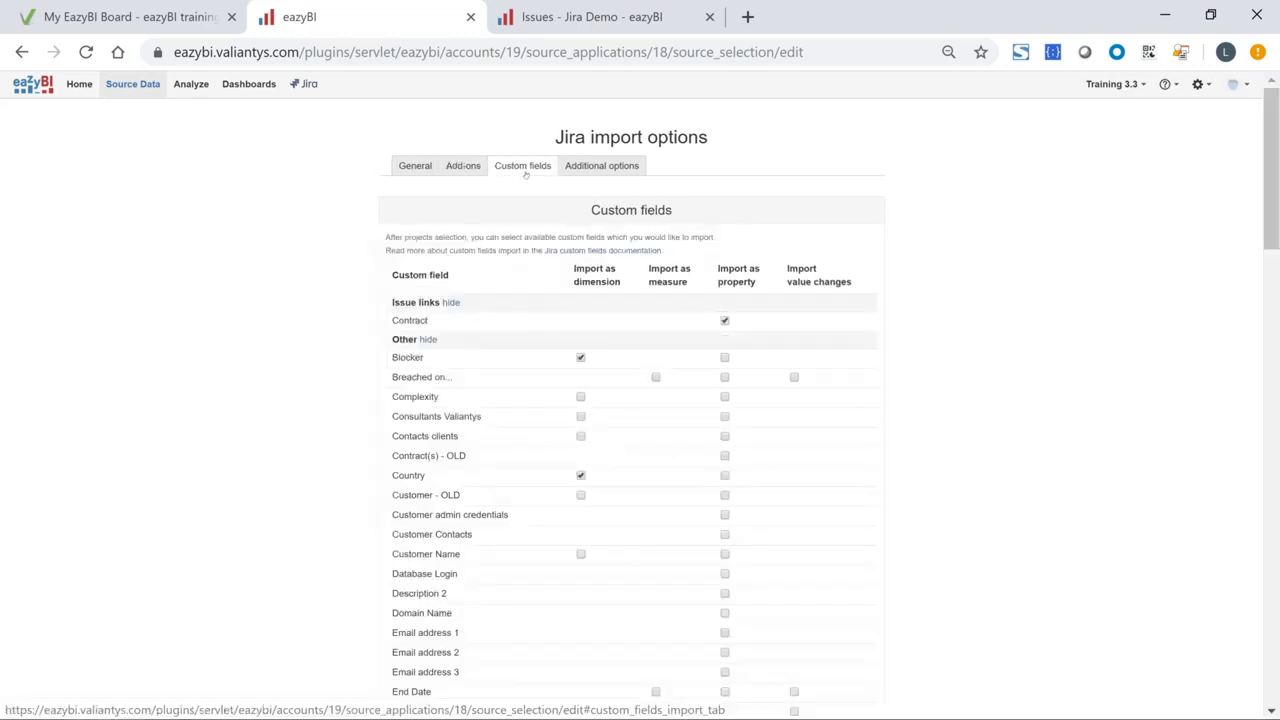
{"action": "scroll", "coordinate": [547, 447], "scroll_direction": "down", "scroll_amount": 5}
{"action": "scroll", "coordinate": [547, 447], "scroll_direction": "down", "scroll_amount": 13}
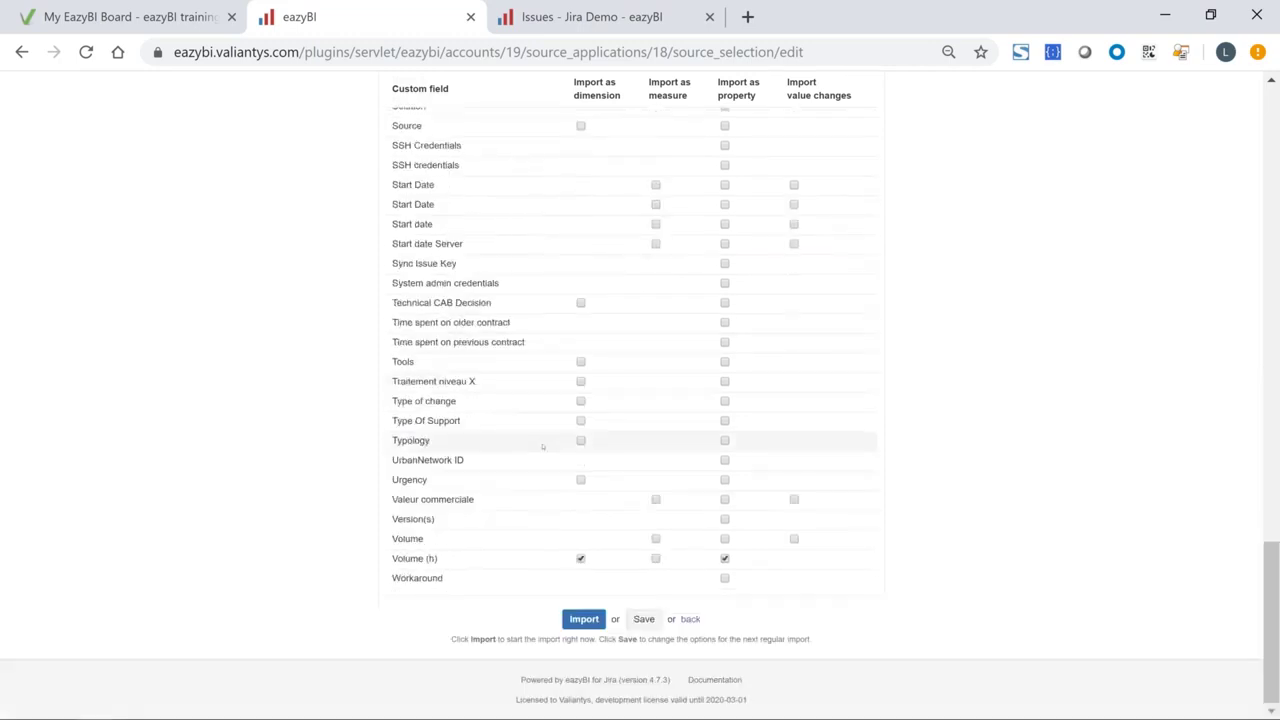
{"action": "scroll", "coordinate": [542, 447], "scroll_direction": "up", "scroll_amount": 20}
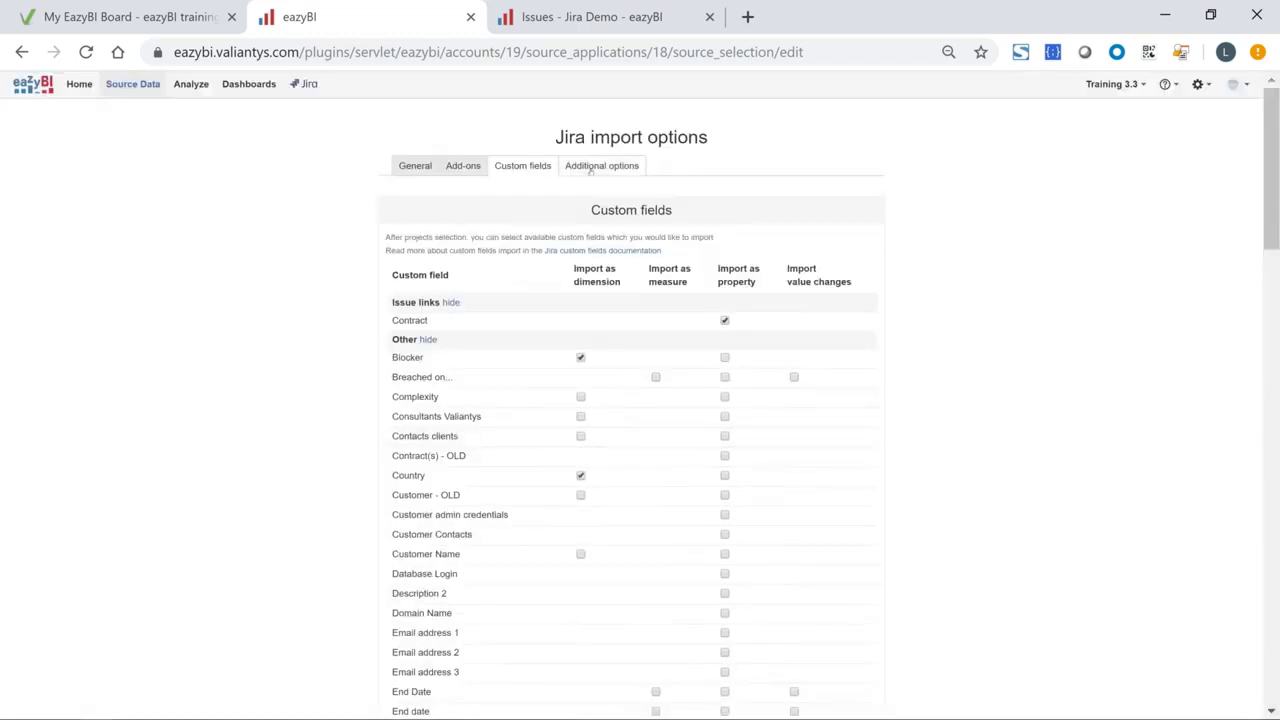
{"action": "left_click", "coordinate": [582, 166]}
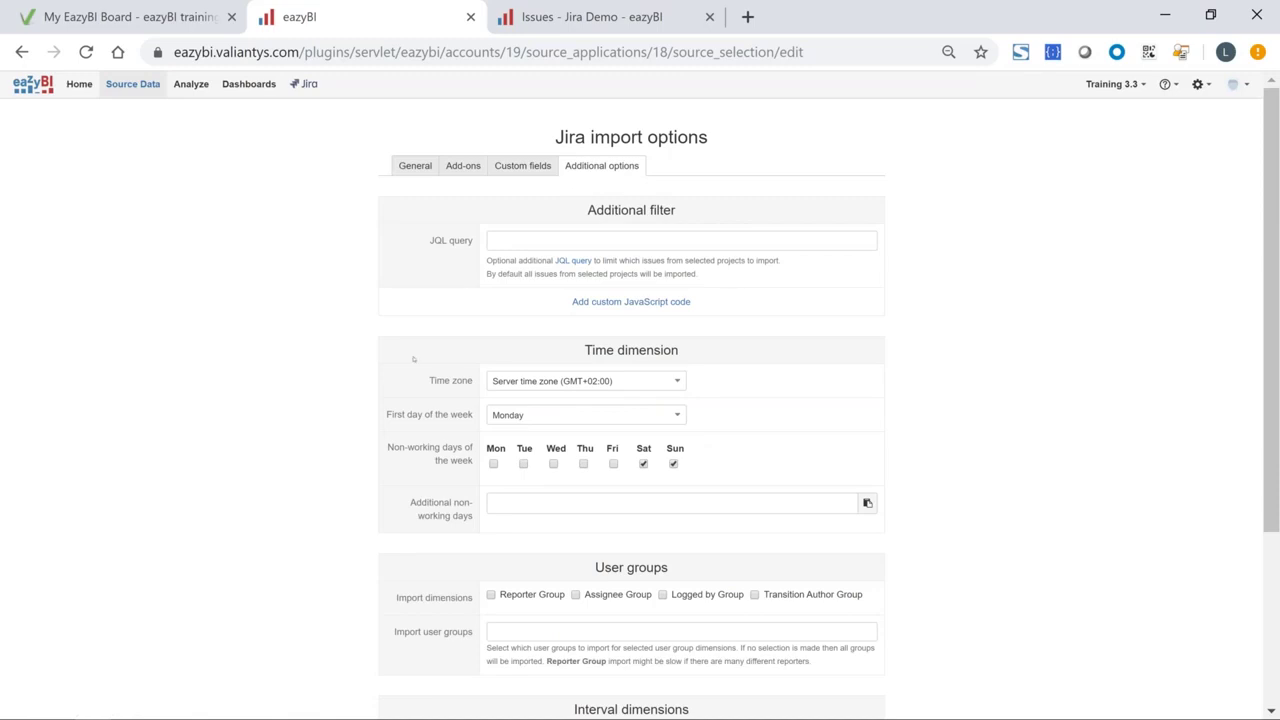
{"action": "scroll", "coordinate": [377, 402], "scroll_direction": "down", "scroll_amount": 3}
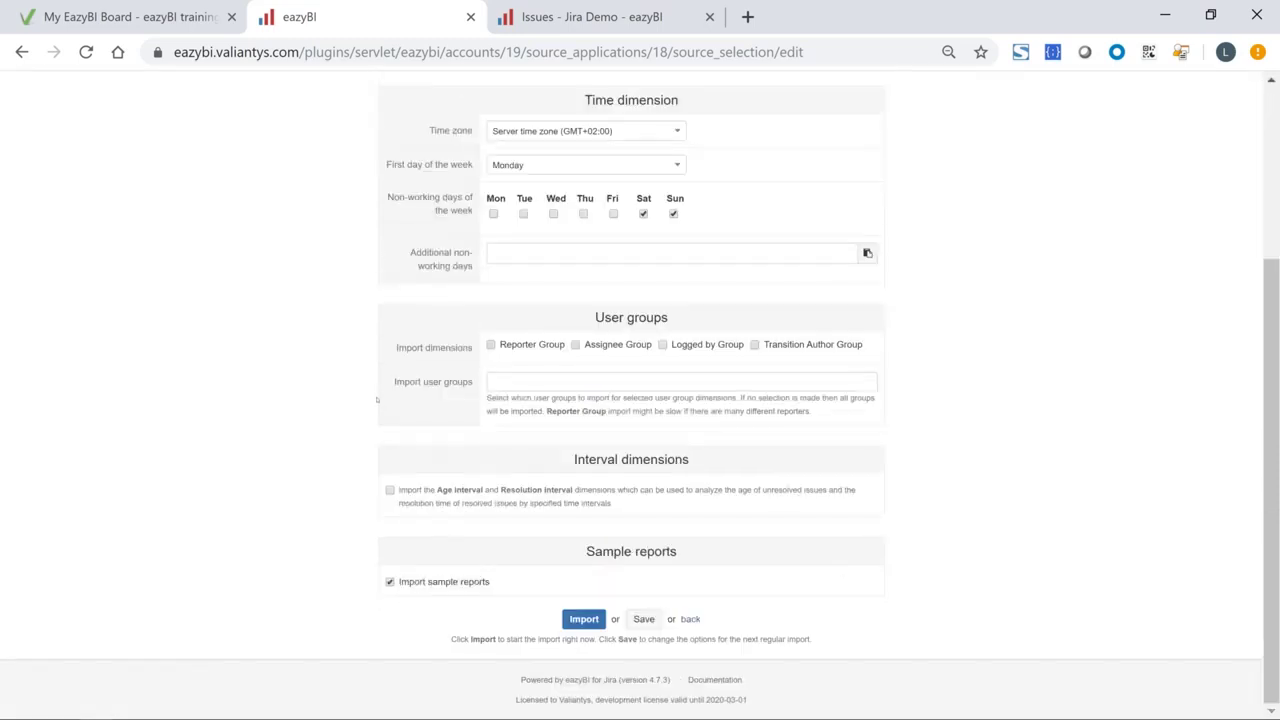
{"action": "scroll", "coordinate": [377, 398], "scroll_direction": "up", "scroll_amount": 3}
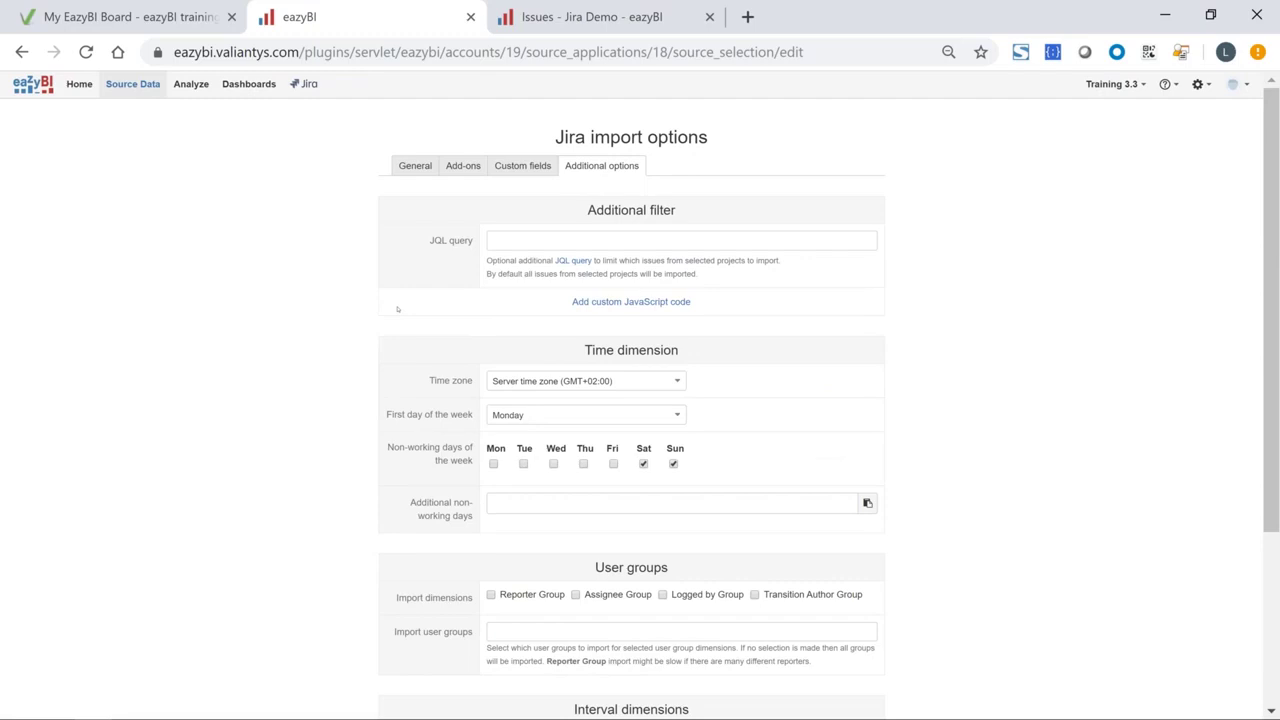
Step: Open the DEMO - Incident Status report from the DEMO - Webinar EazyBI 2019 folder and show its available dimensions
{"action": "left_click", "coordinate": [188, 88]}
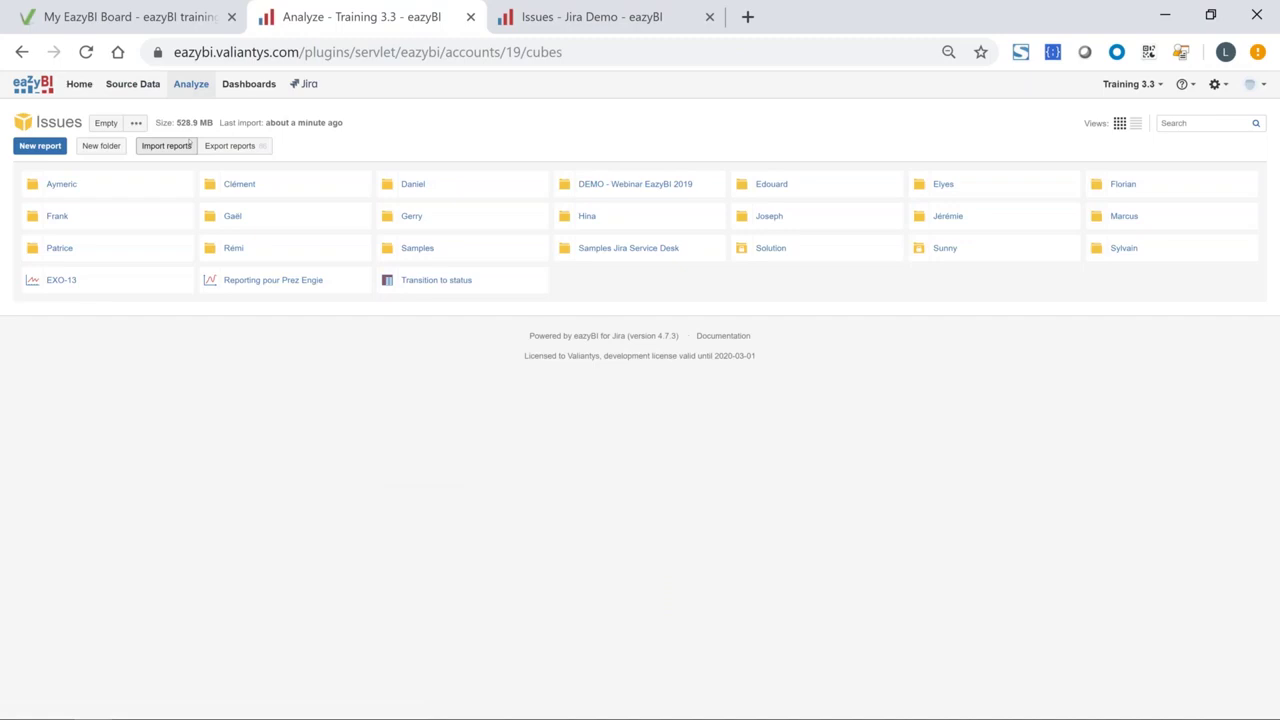
{"action": "left_click", "coordinate": [622, 184]}
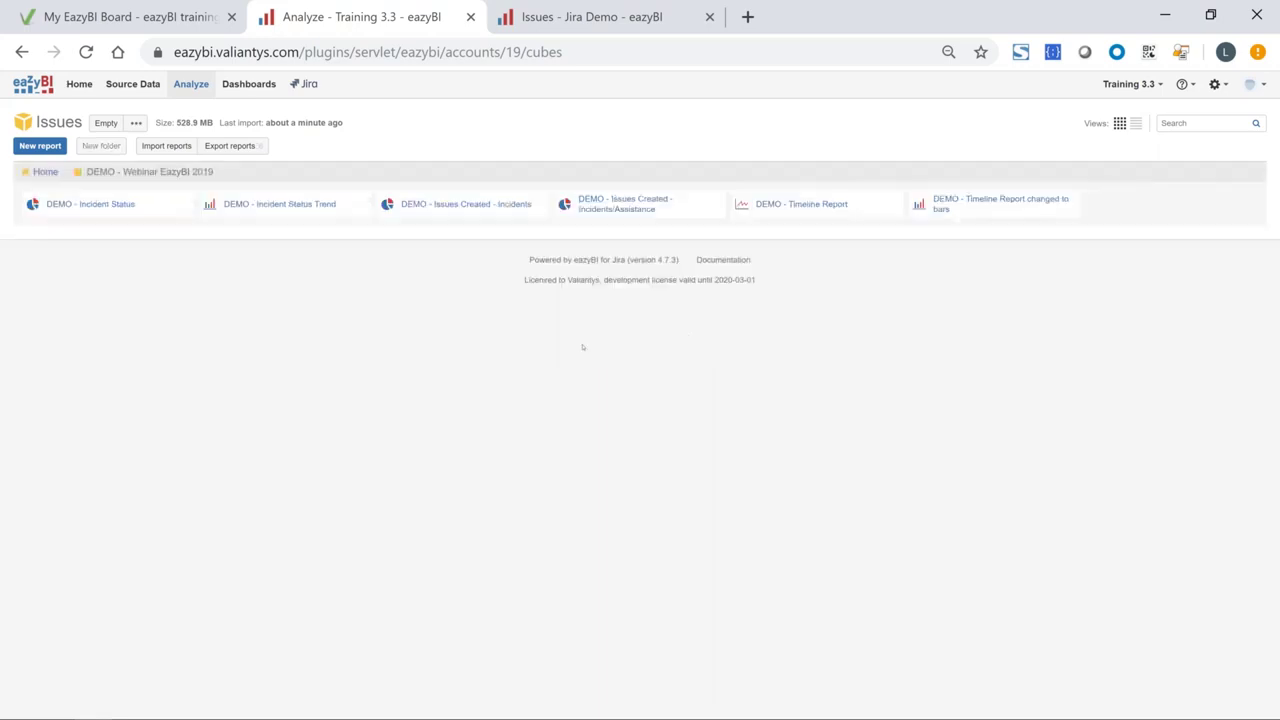
{"action": "left_click", "coordinate": [90, 204]}
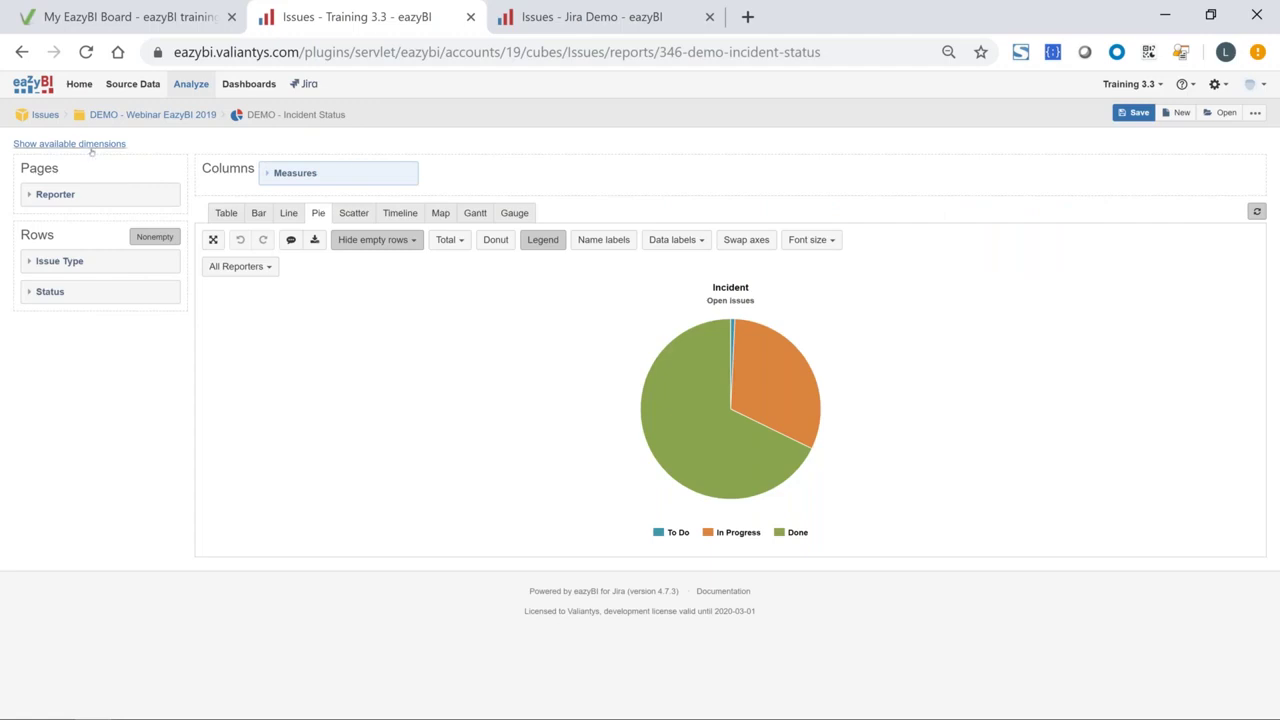
{"action": "left_click", "coordinate": [90, 145]}
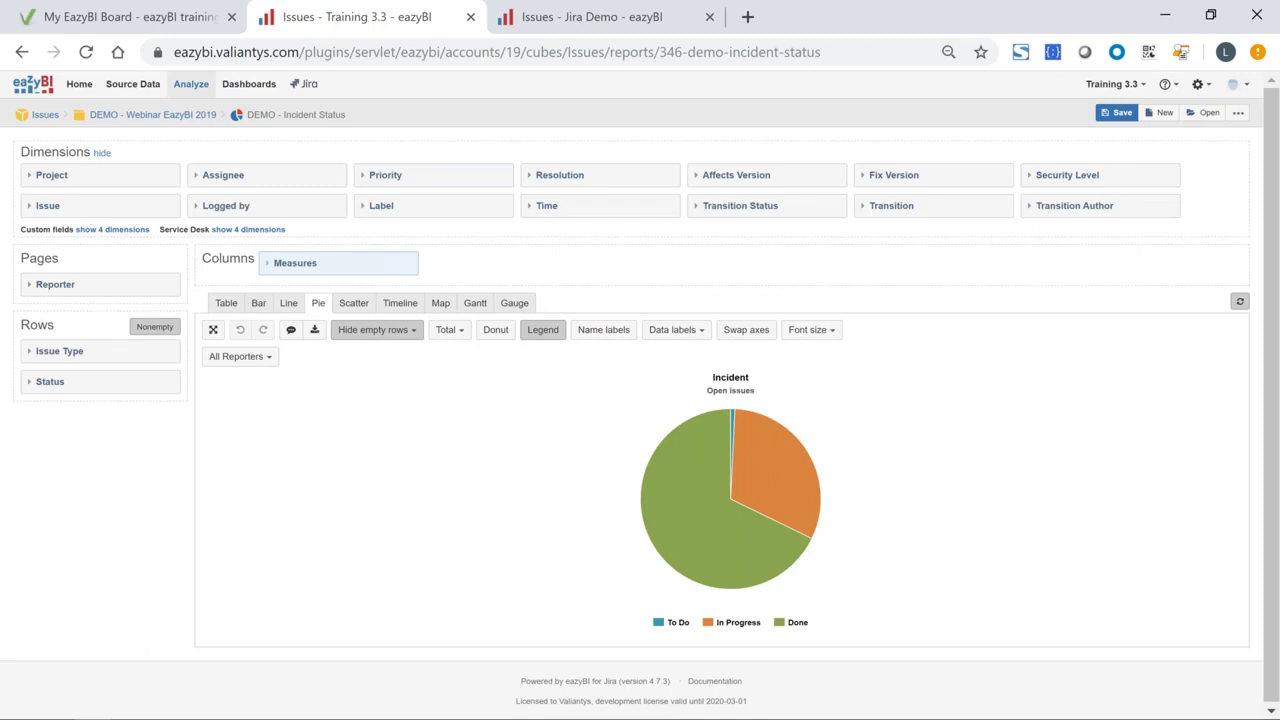
{"action": "left_click", "coordinate": [172, 114]}
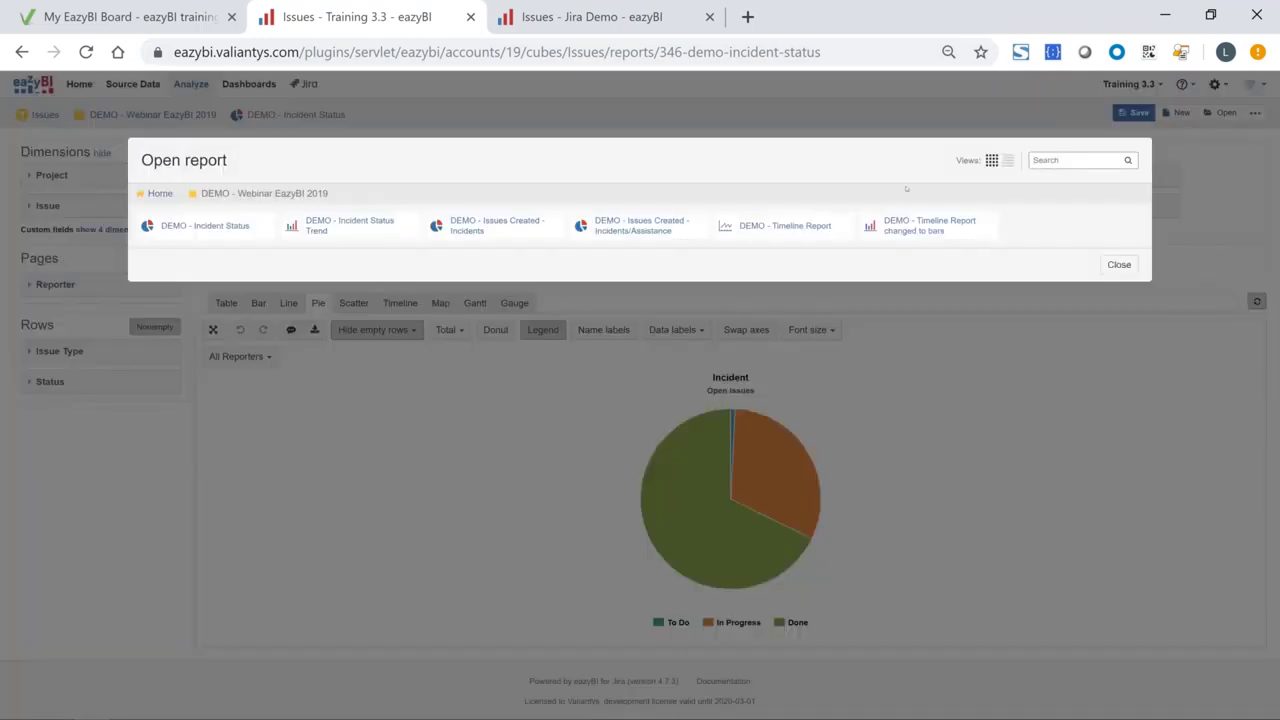
{"action": "double_click", "coordinate": [1128, 266]}
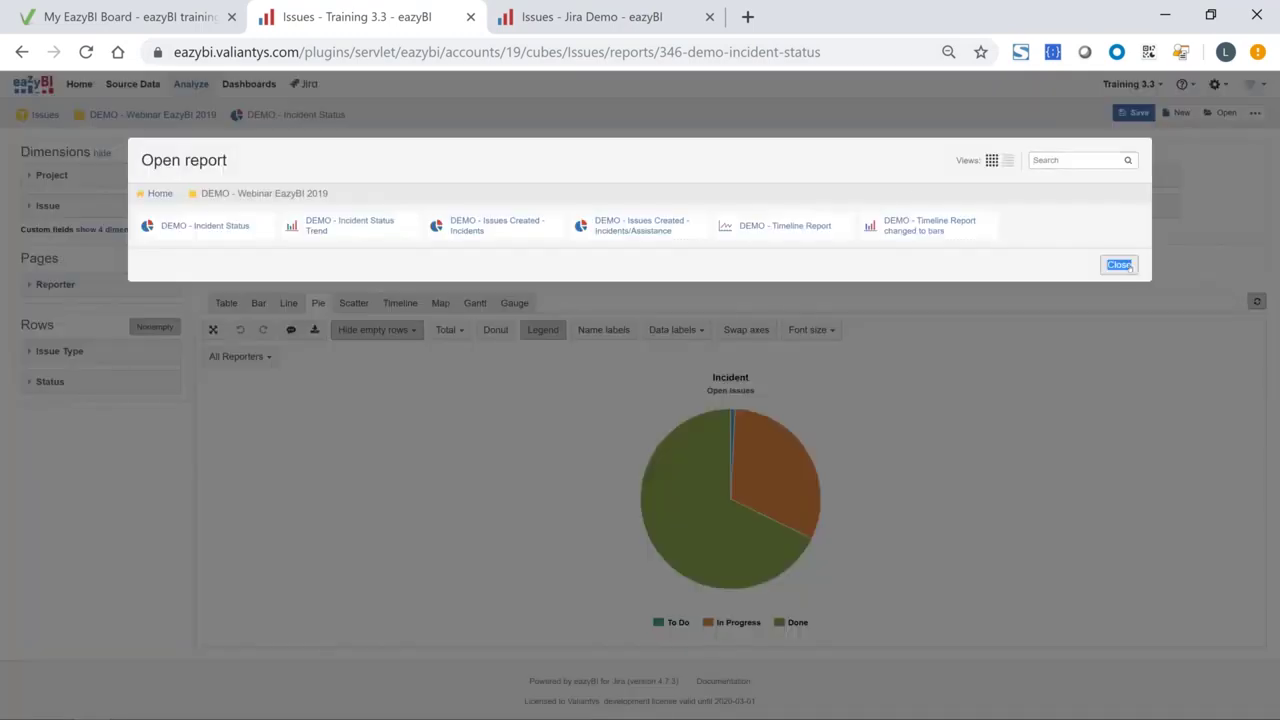
{"action": "left_click", "coordinate": [1119, 265]}
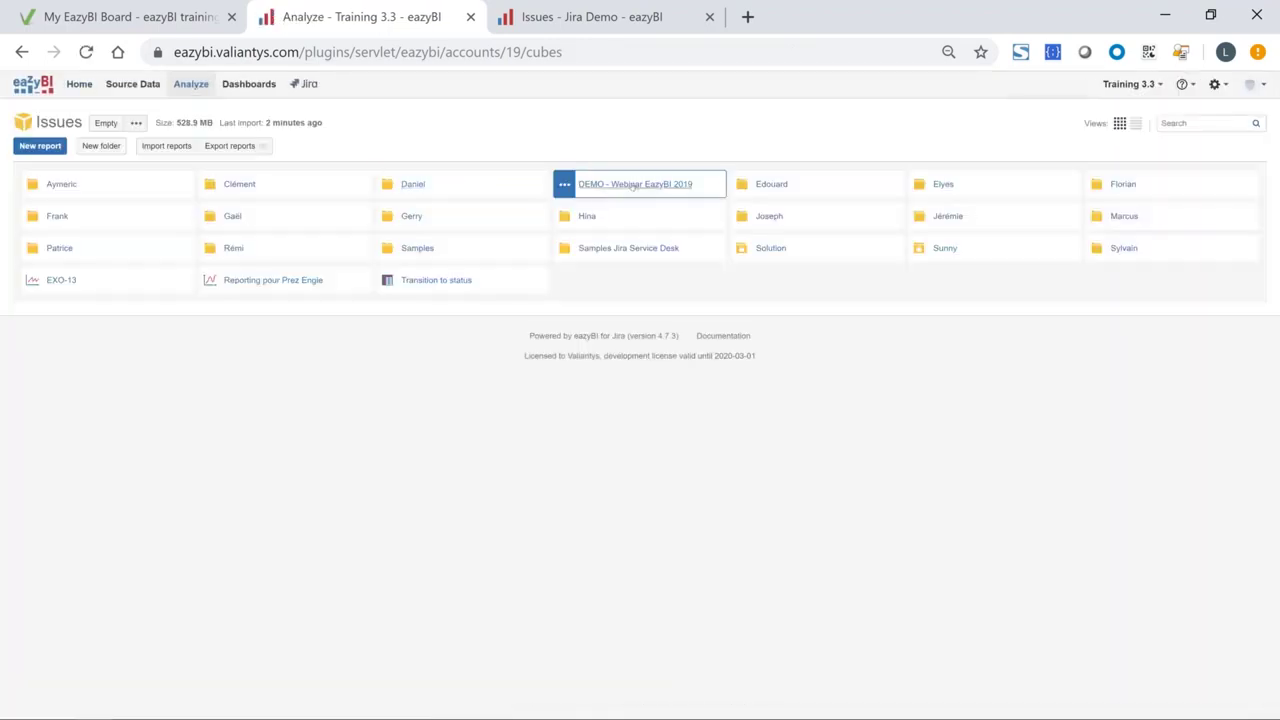
Step: Create a new report in the DEMO - Webinar EazyBI 2019 folder and show its custom field and Service Desk dimensions
{"action": "left_click", "coordinate": [633, 186]}
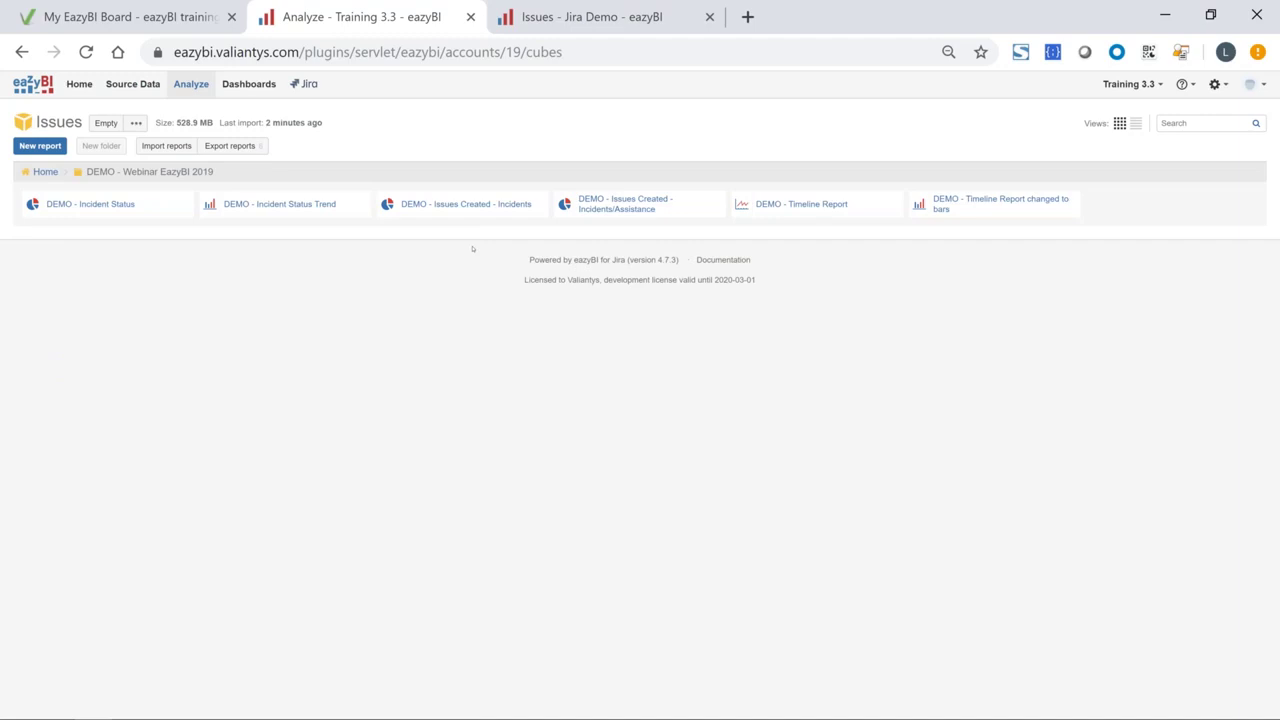
{"action": "left_click", "coordinate": [40, 147]}
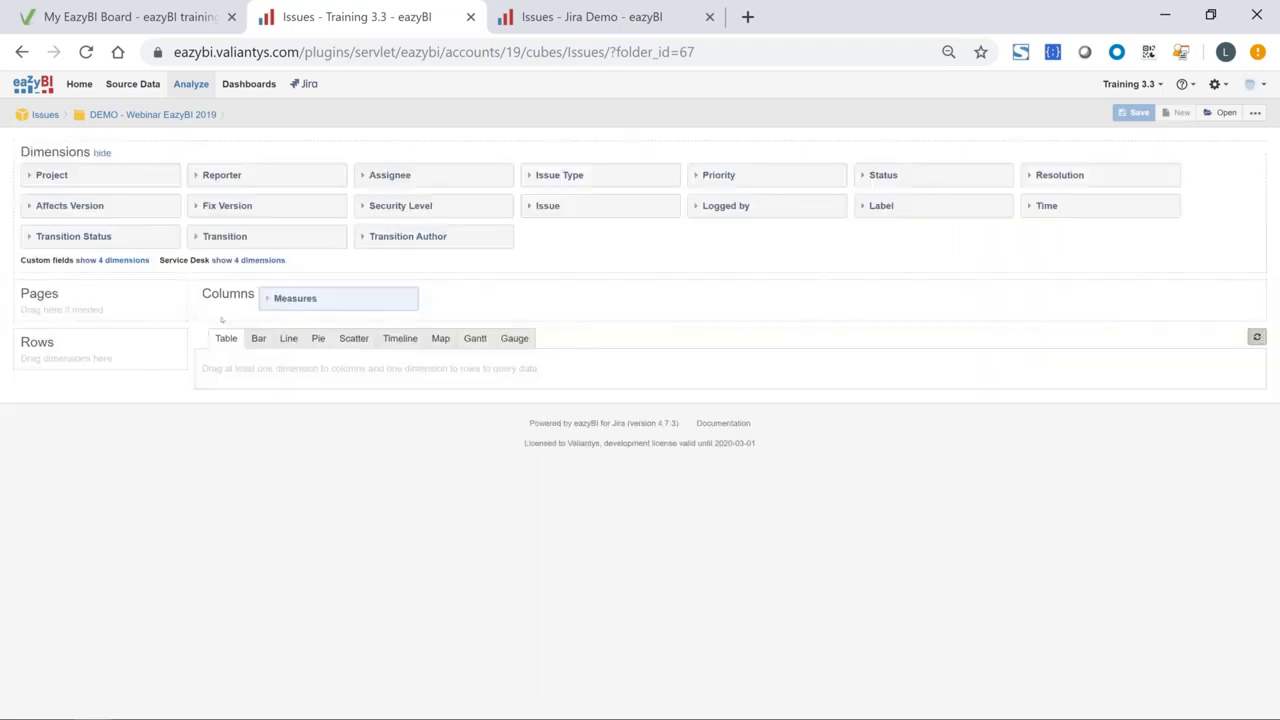
{"action": "left_click", "coordinate": [128, 260]}
{"action": "left_click", "coordinate": [112, 303]}
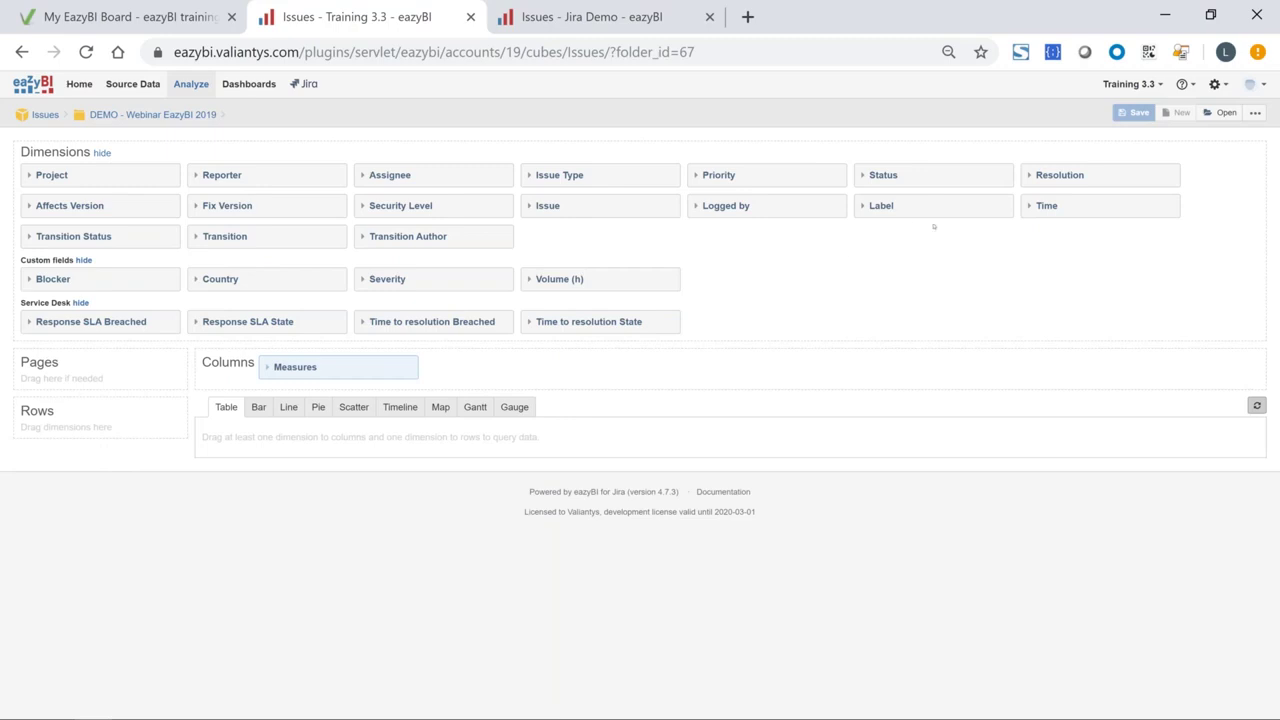
Step: Place the Time dimension on the rows and select all its members at Month level
{"action": "left_click_drag", "start_coordinate": [1057, 206], "coordinate": [484, 370]}
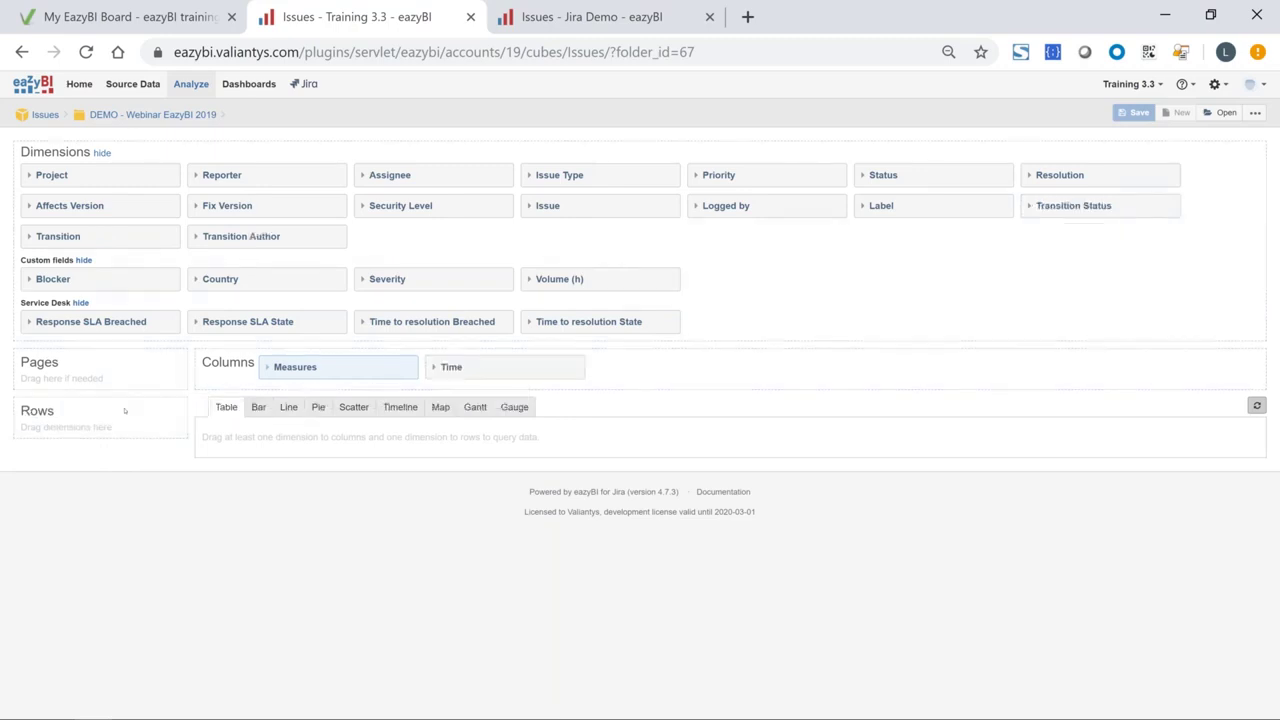
{"action": "left_click_drag", "start_coordinate": [194, 420], "coordinate": [40, 434]}
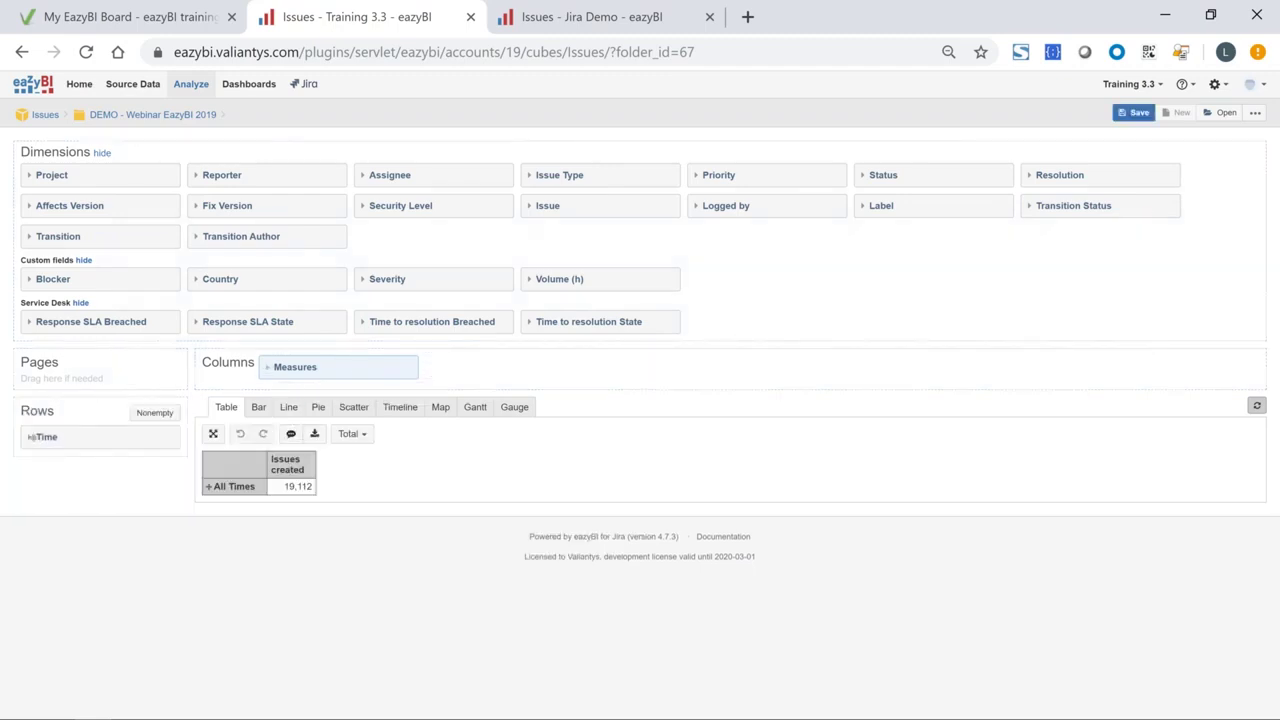
{"action": "left_click", "coordinate": [31, 436]}
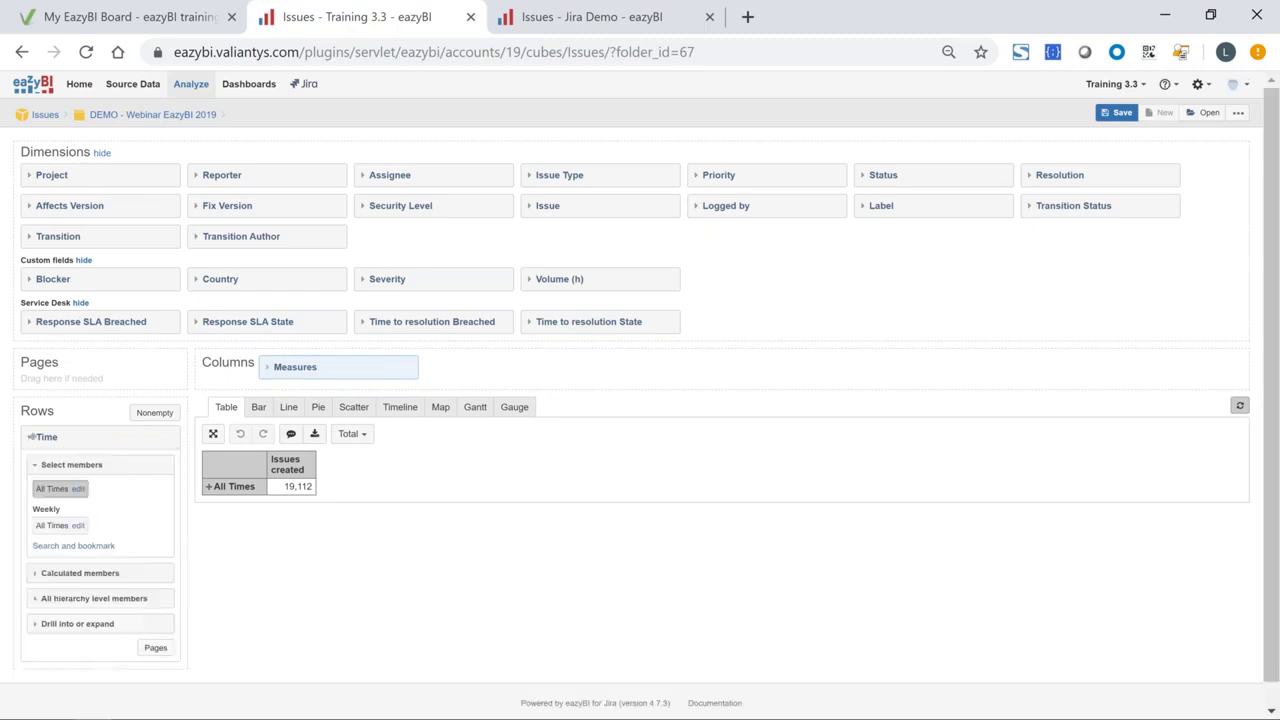
{"action": "left_click", "coordinate": [38, 598]}
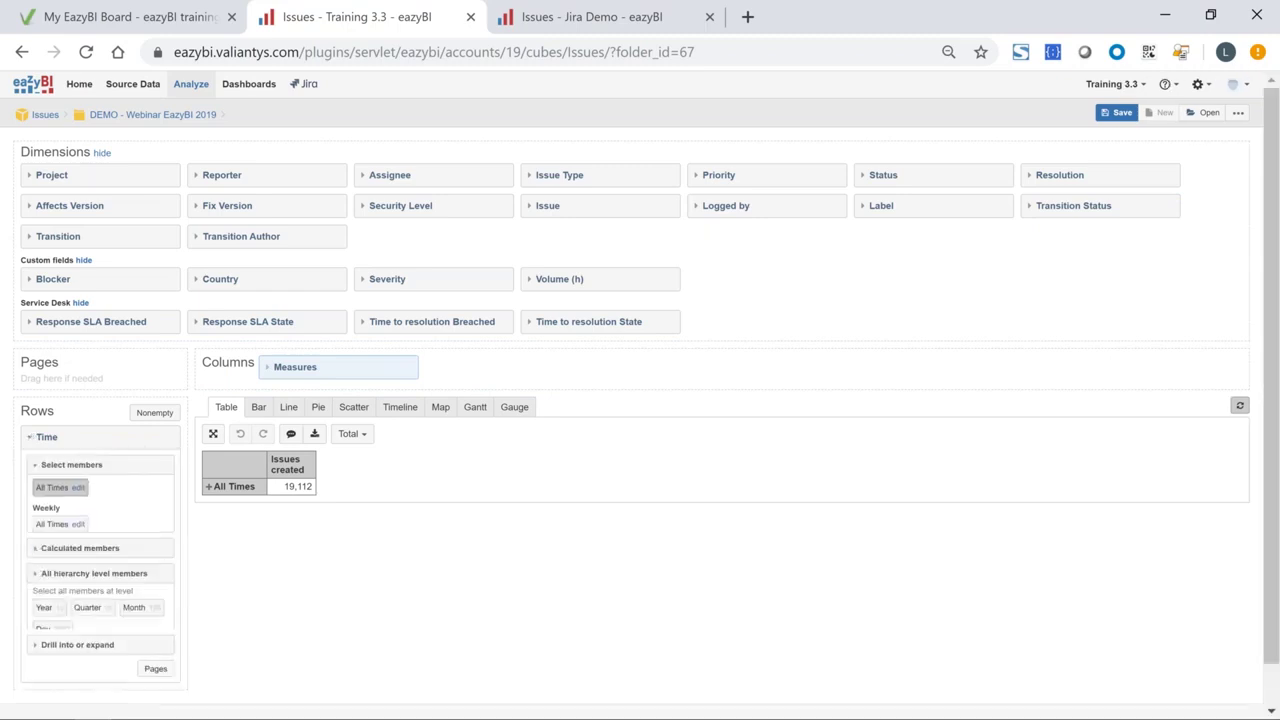
{"action": "scroll", "coordinate": [59, 485], "scroll_direction": "down", "scroll_amount": 1}
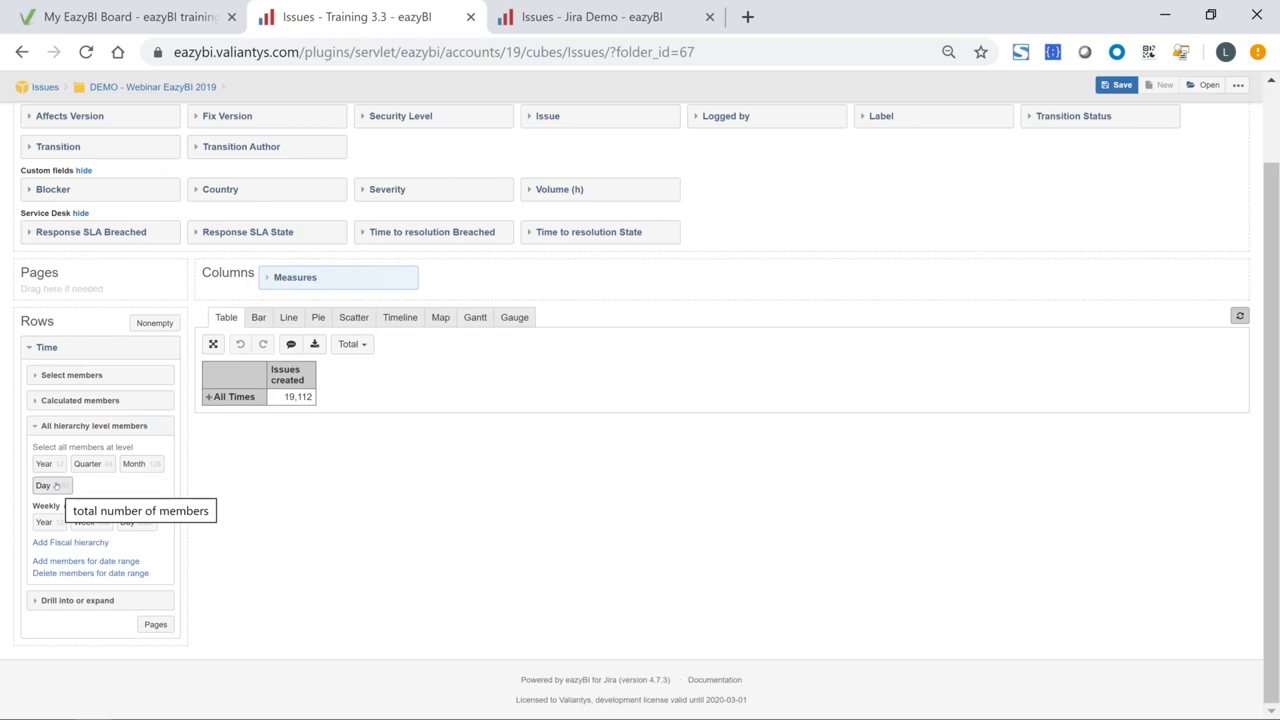
{"action": "left_click", "coordinate": [135, 464]}
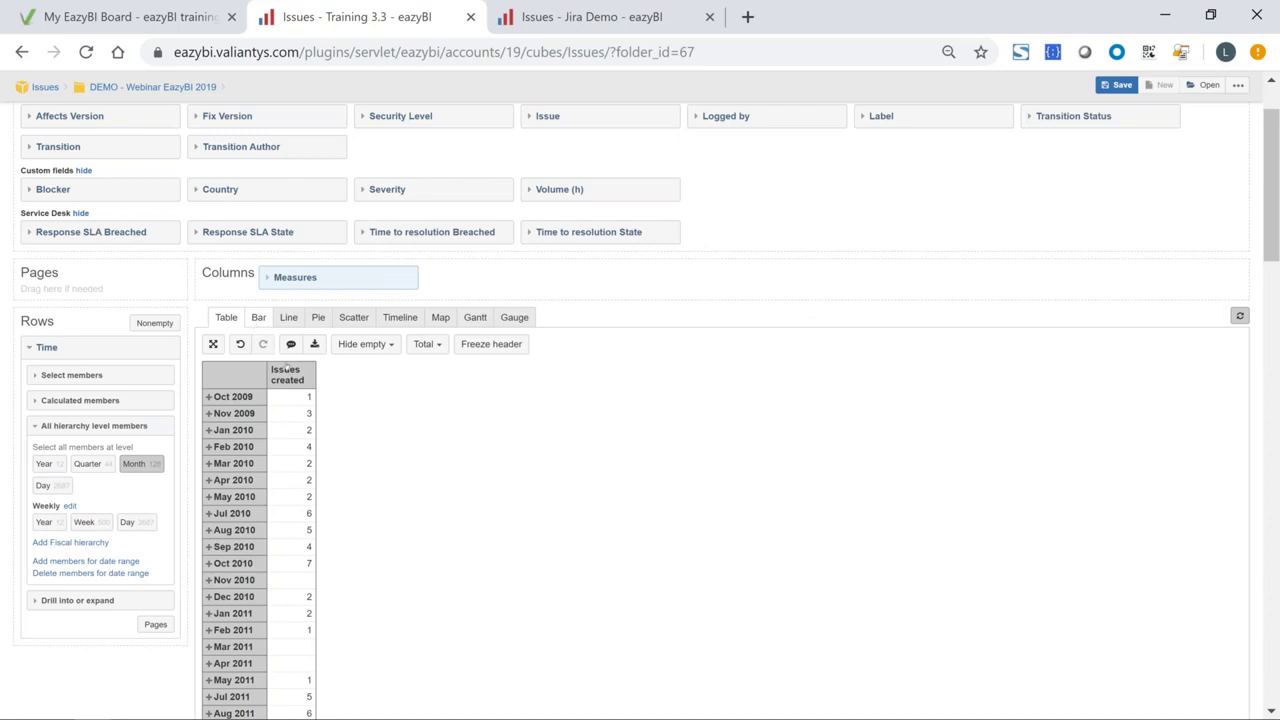
Step: Display the monthly issues created as a timeline chart with columns
{"action": "left_click", "coordinate": [258, 317]}
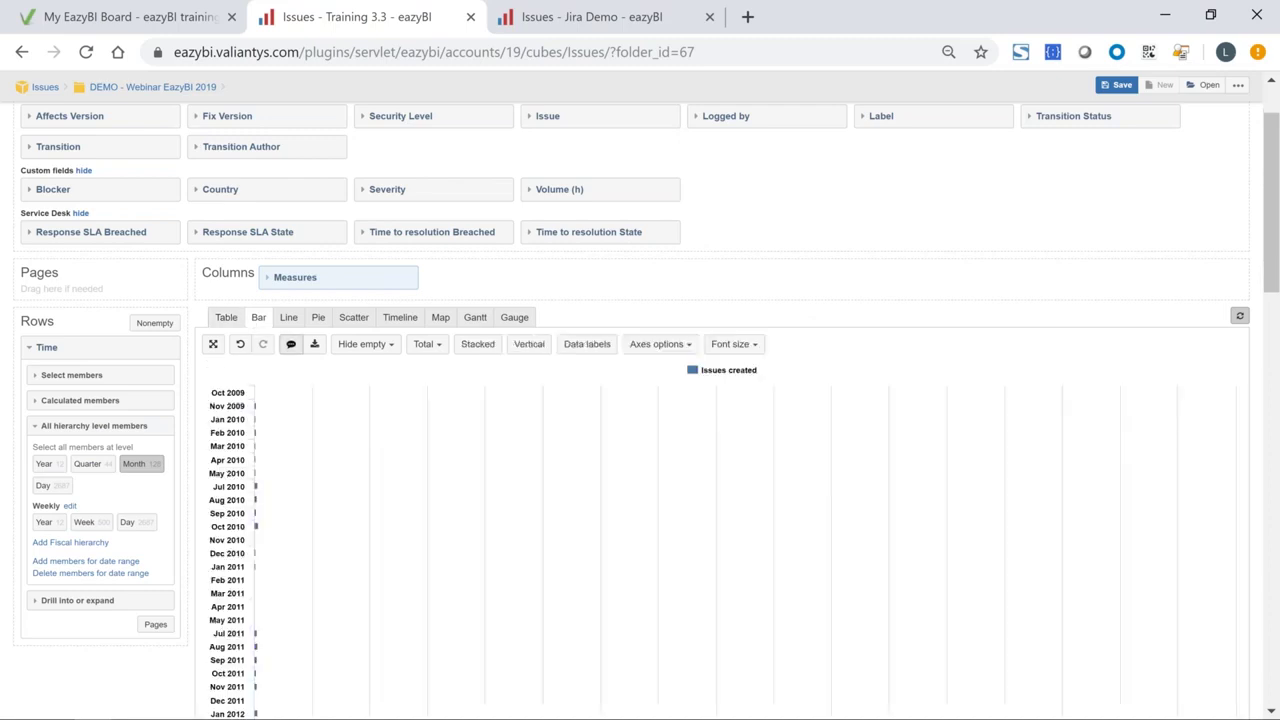
{"action": "left_click", "coordinate": [289, 317]}
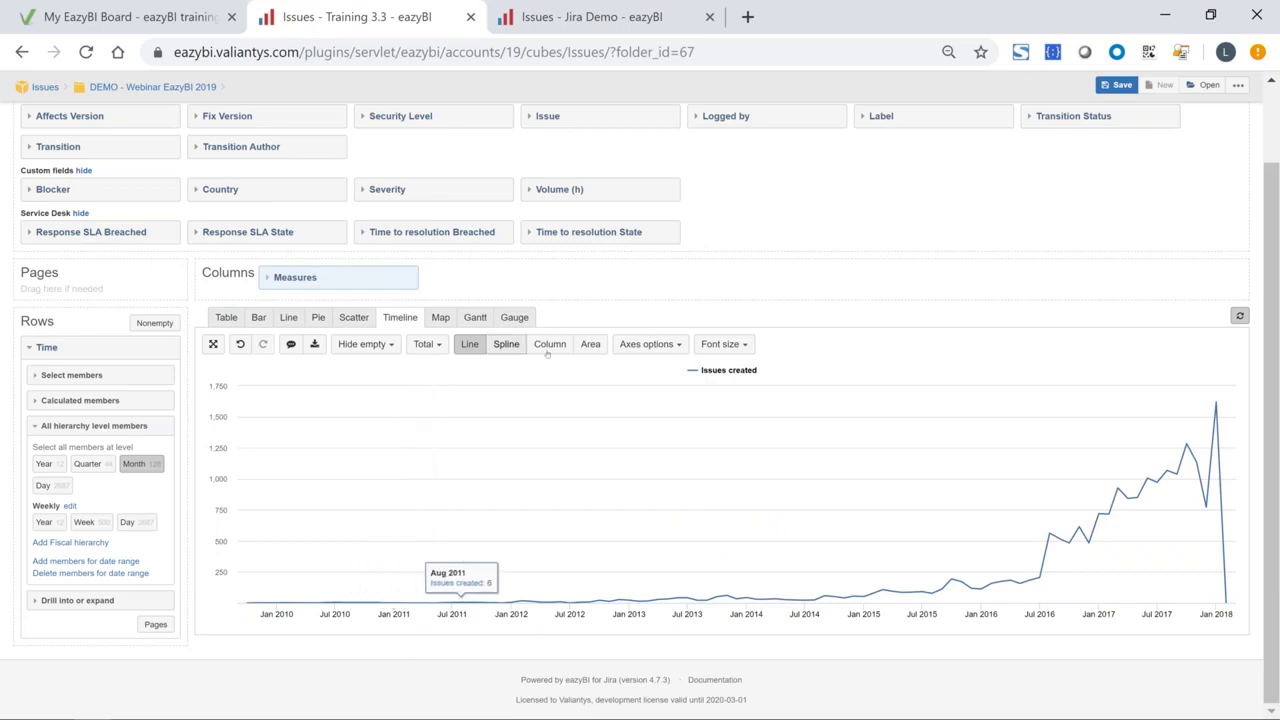
{"action": "left_click", "coordinate": [548, 351]}
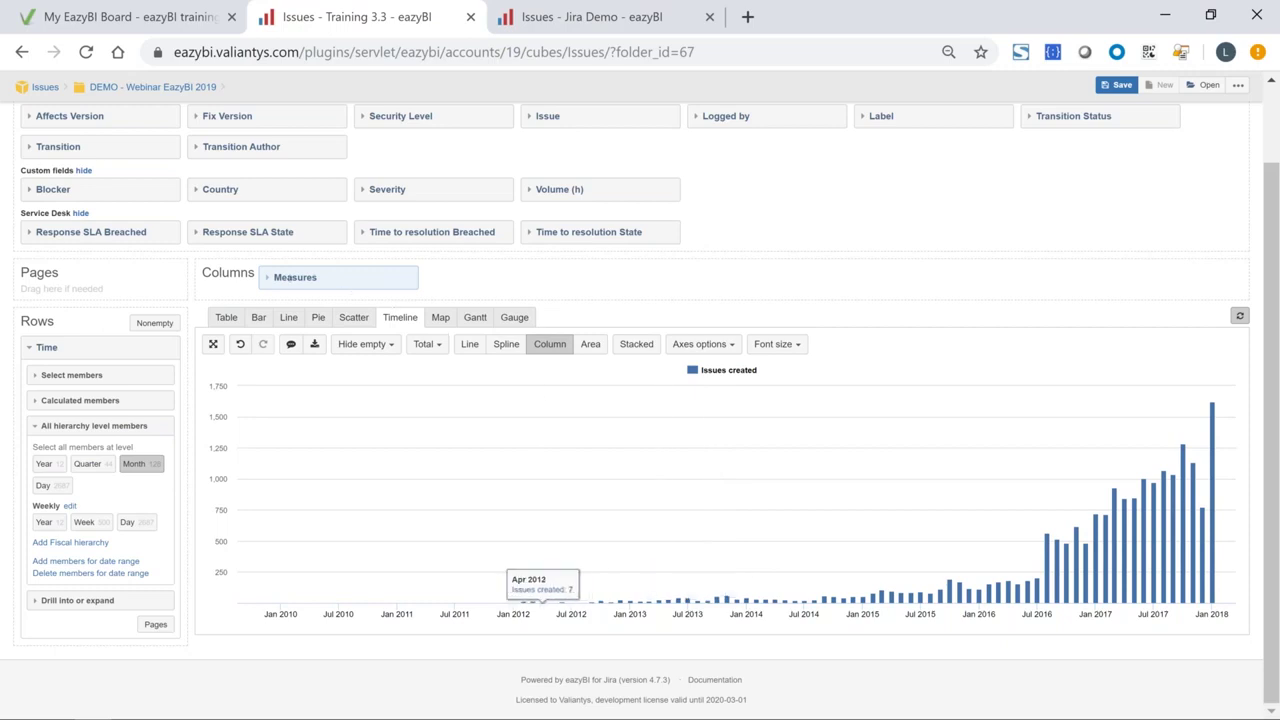
Step: Add the Issues resolved and Issues closed measures to the timeline and stack its columns
{"action": "left_click", "coordinate": [268, 278]}
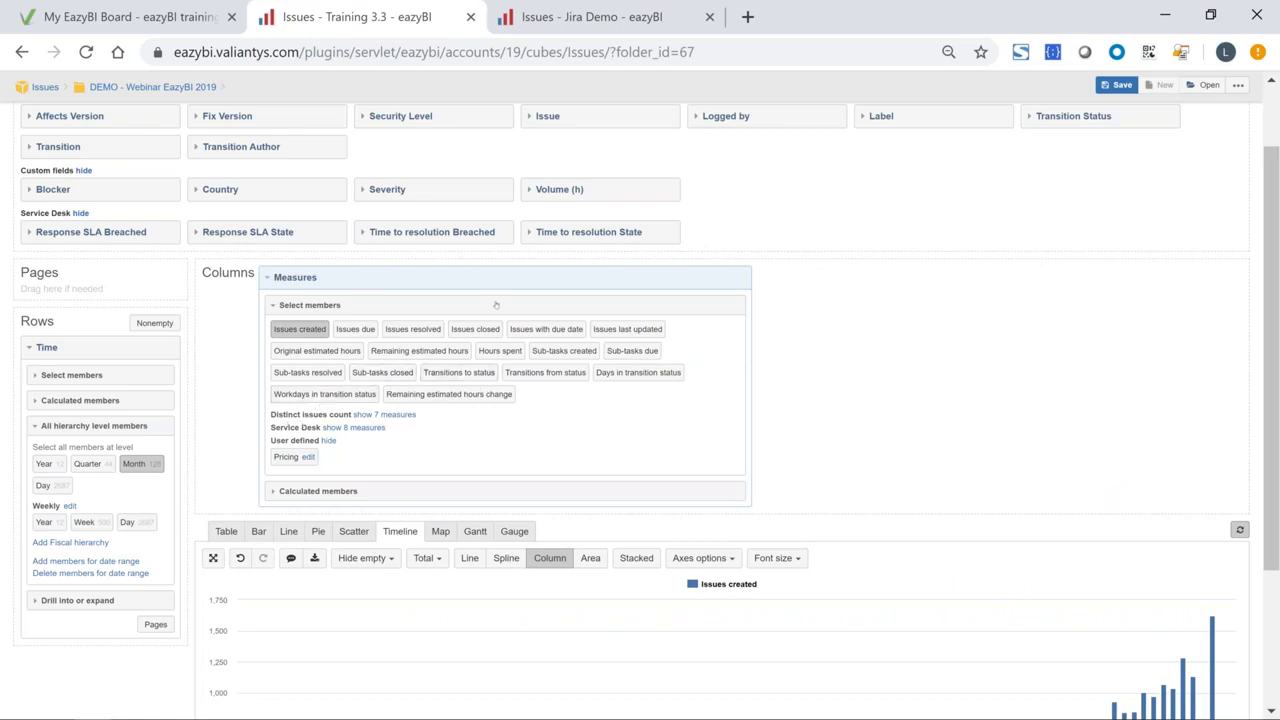
{"action": "left_click", "coordinate": [412, 329]}
{"action": "left_click", "coordinate": [457, 330]}
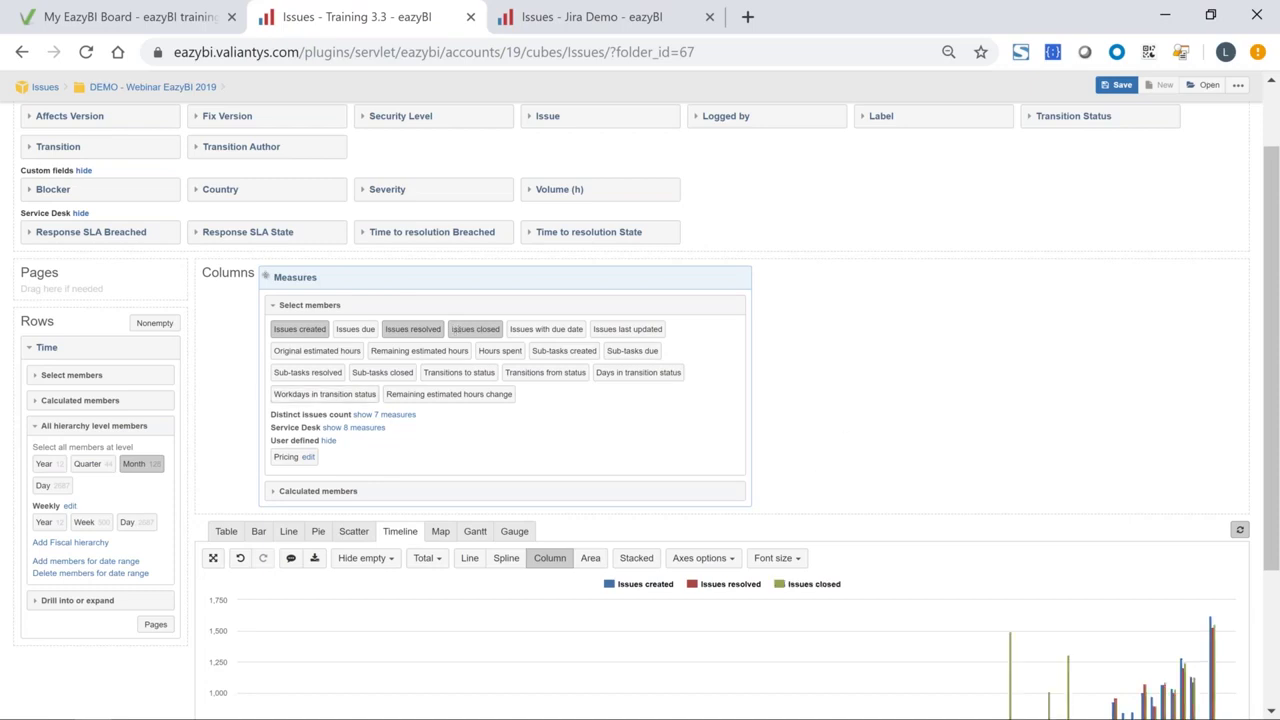
{"action": "left_click", "coordinate": [266, 276]}
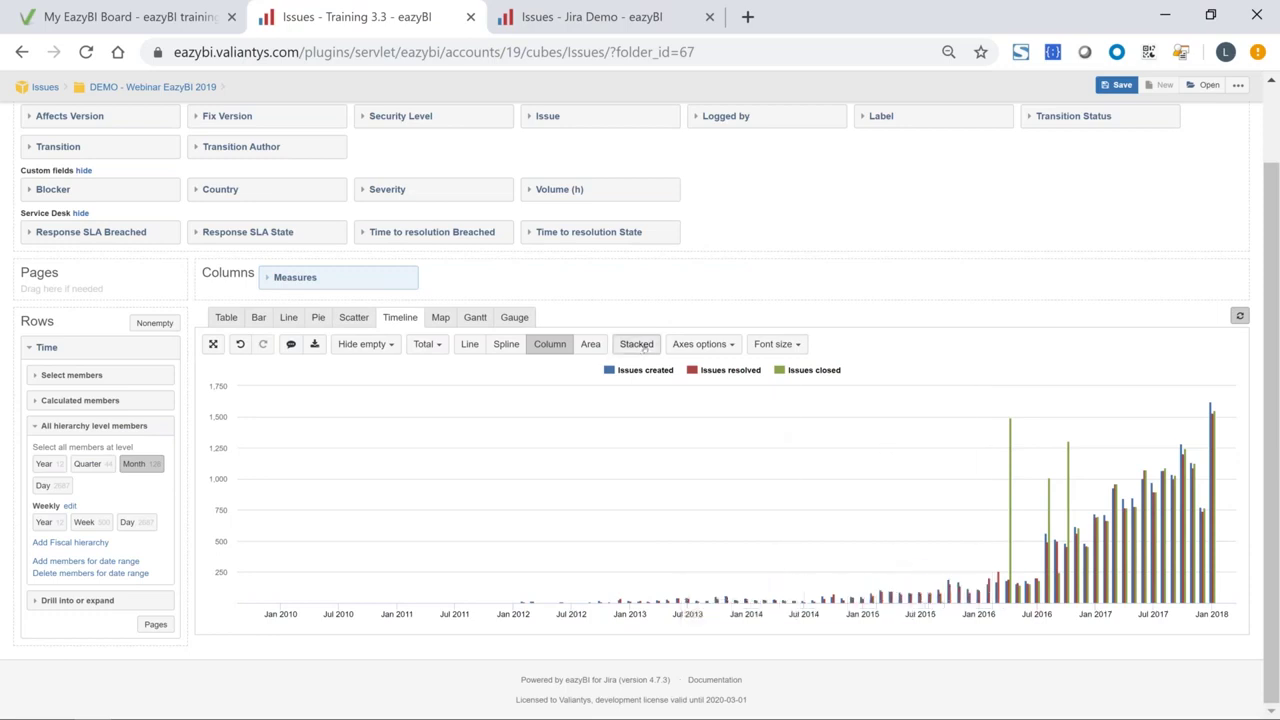
{"action": "left_click", "coordinate": [640, 344]}
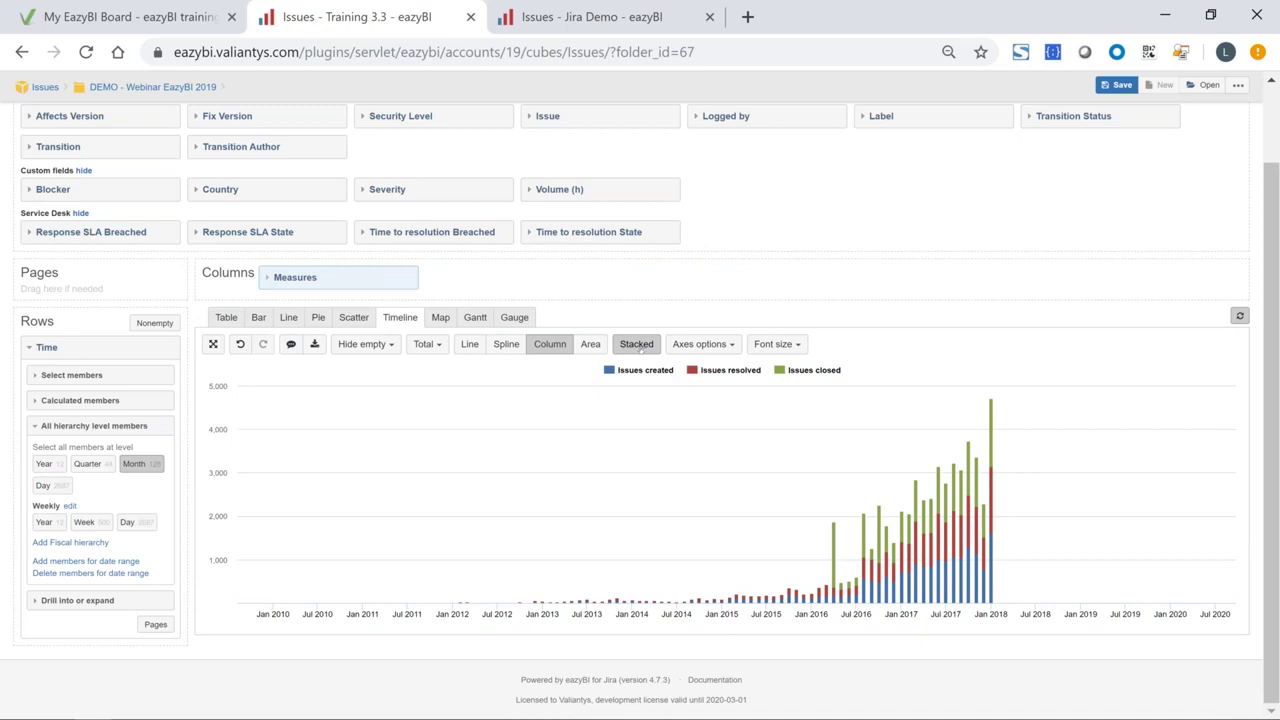
Step: Zoom the timeline to early 2016 through February 2017 and drill through the issues closed in August 2016
{"action": "left_click_drag", "start_coordinate": [814, 515], "coordinate": [910, 515]}
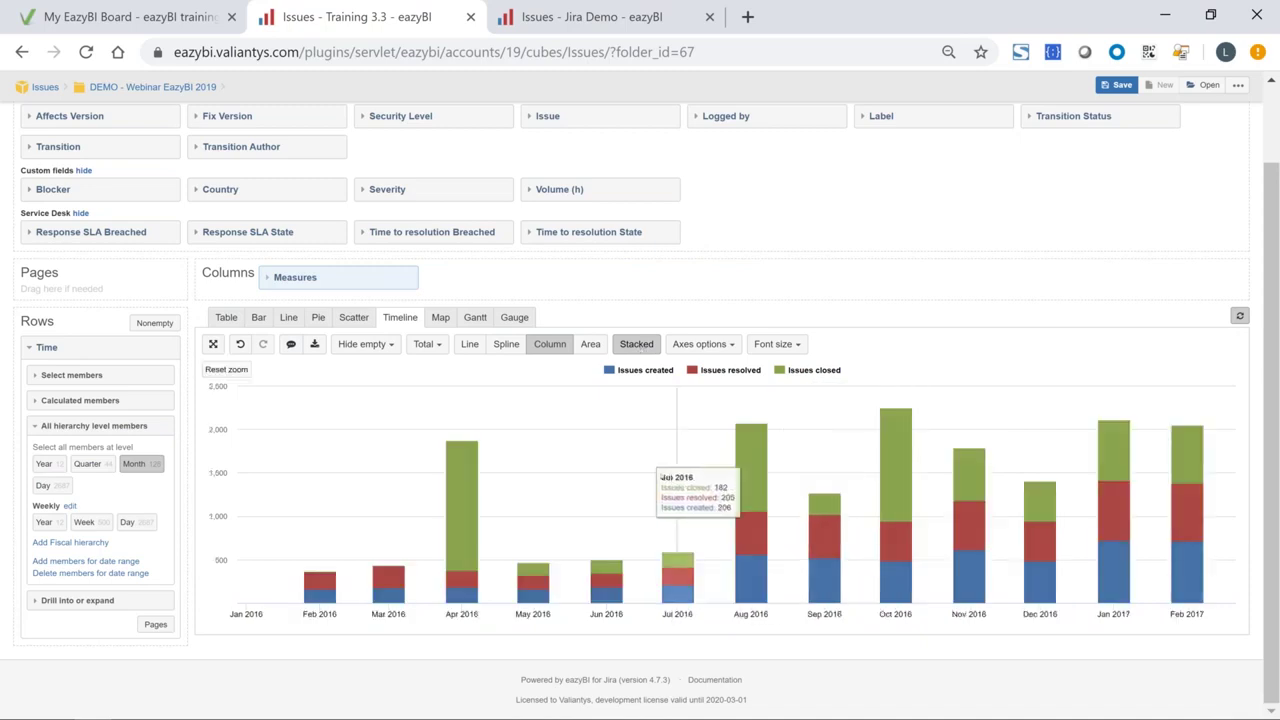
{"action": "left_click", "coordinate": [749, 481]}
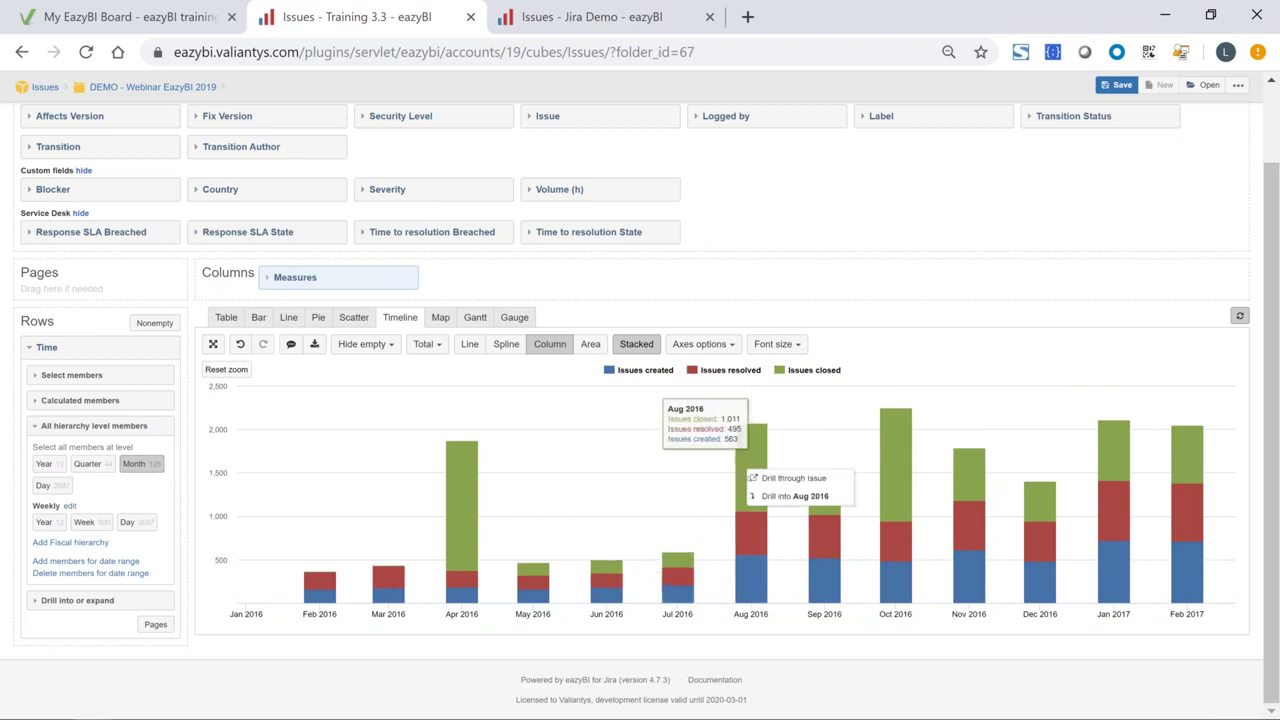
{"action": "left_click", "coordinate": [755, 478]}
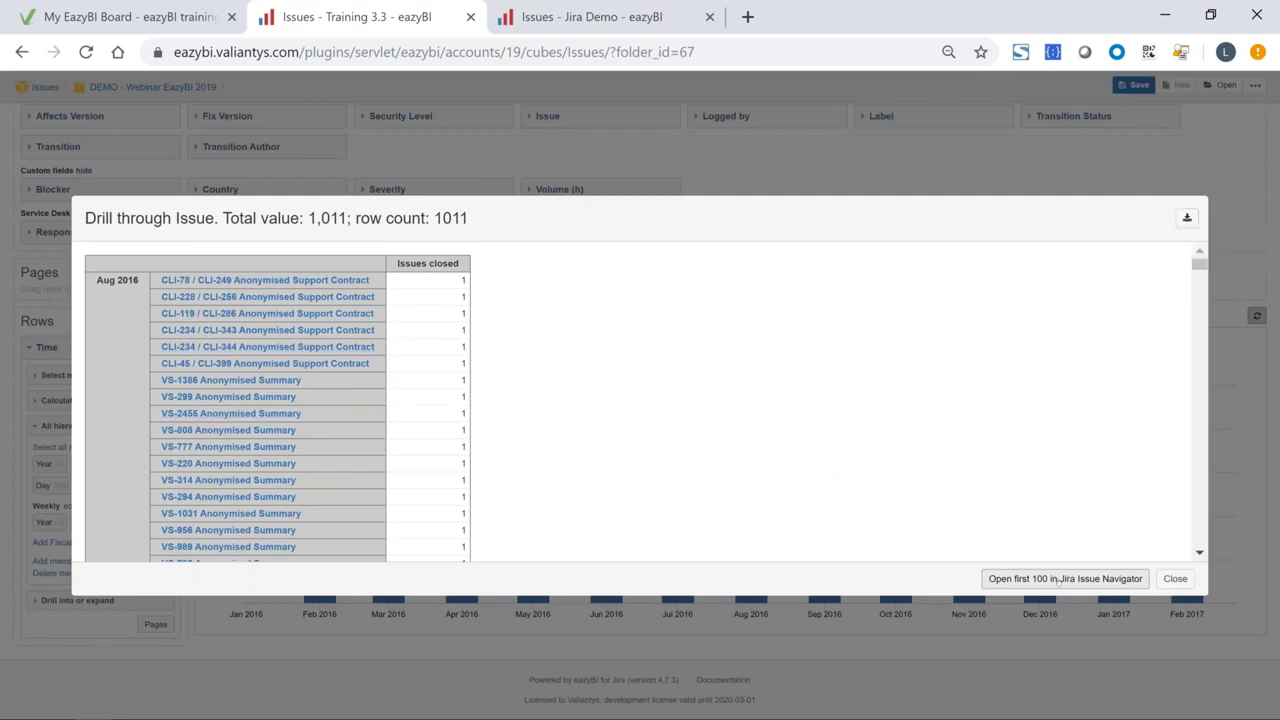
{"action": "left_click", "coordinate": [1173, 579]}
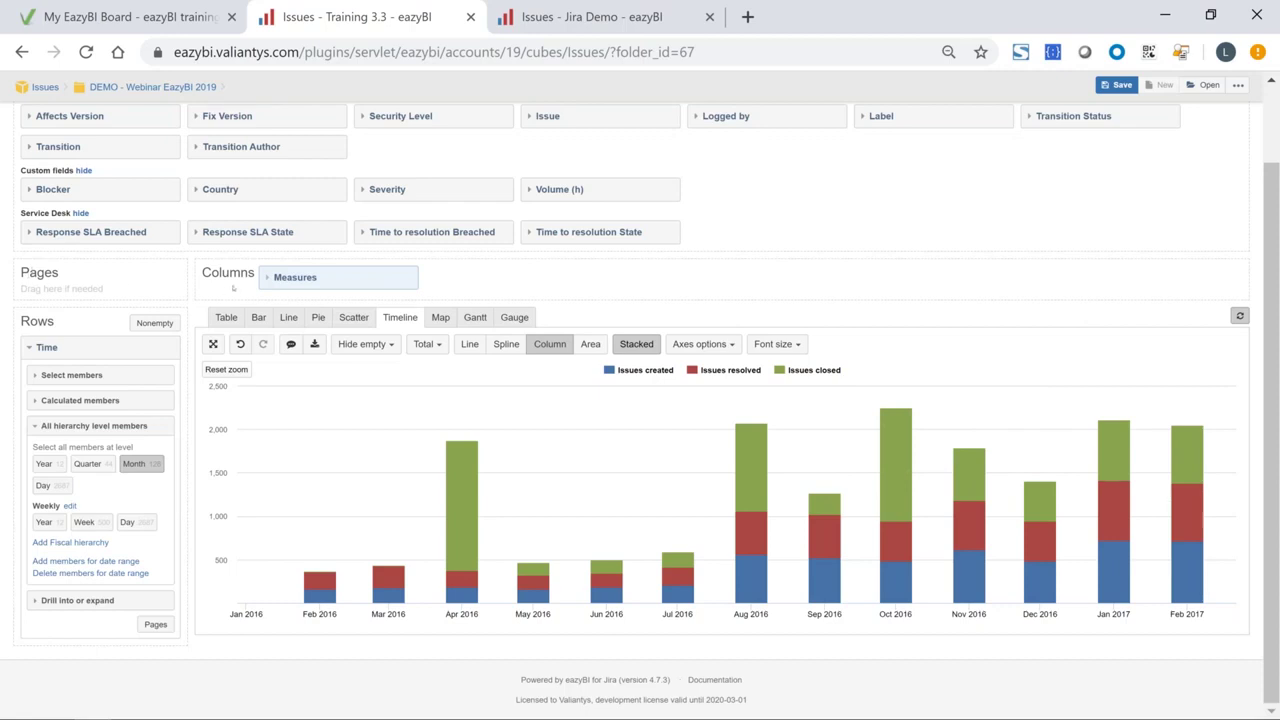
Step: Add the Project dimension as a page filter and filter the timeline to the Support Clients project
{"action": "scroll", "coordinate": [231, 289], "scroll_direction": "up", "scroll_amount": 2}
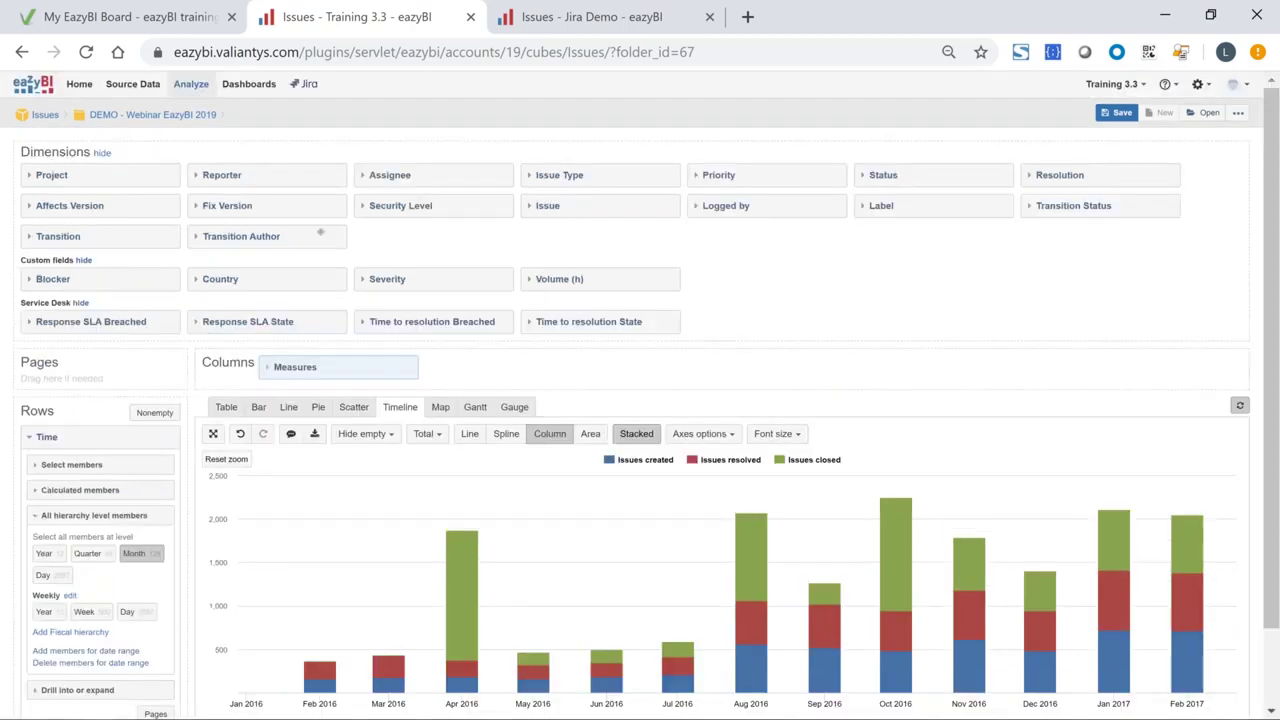
{"action": "left_click_drag", "start_coordinate": [127, 180], "coordinate": [92, 388]}
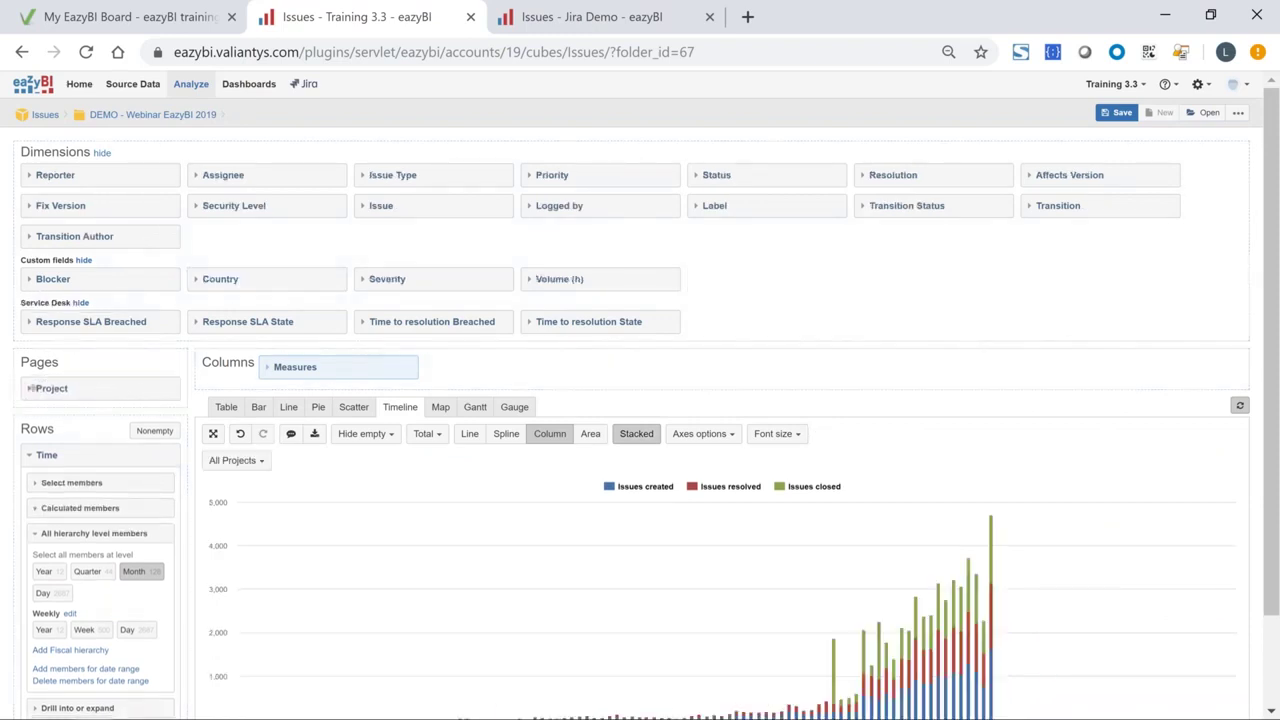
{"action": "left_click", "coordinate": [45, 388]}
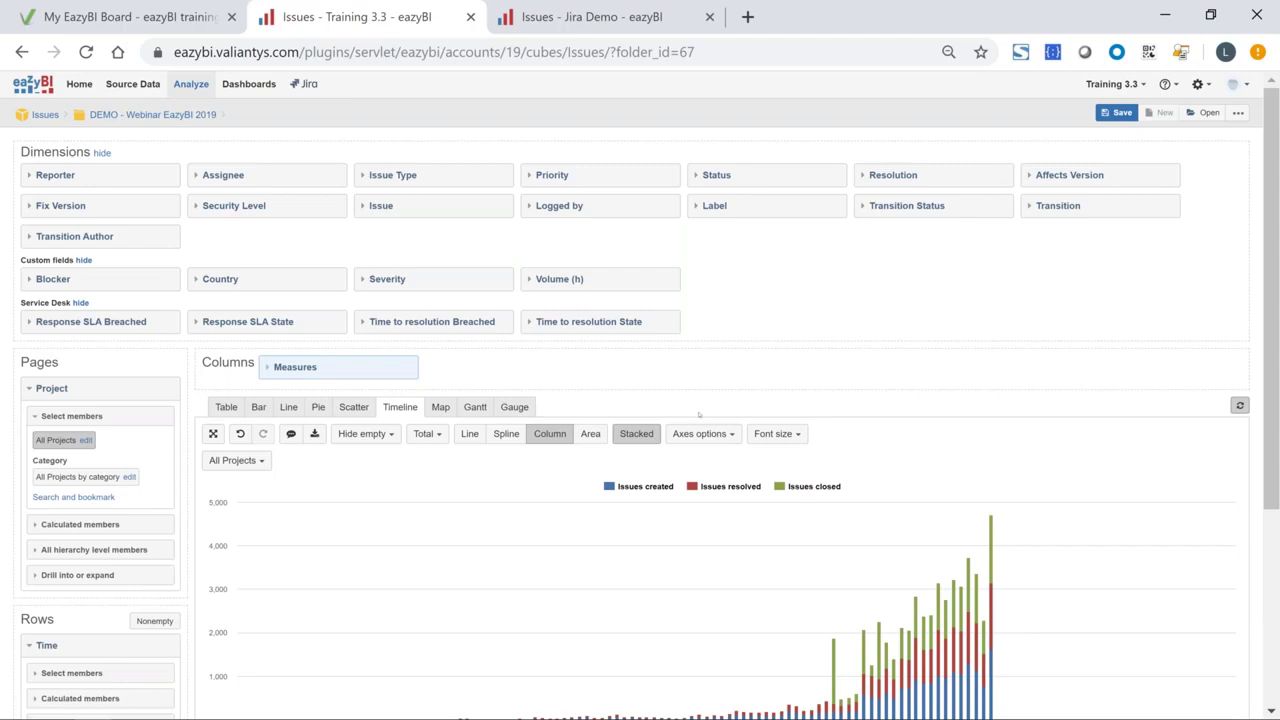
{"action": "scroll", "coordinate": [696, 418], "scroll_direction": "down", "scroll_amount": 3}
{"action": "scroll", "coordinate": [449, 363], "scroll_direction": "up", "scroll_amount": 2}
{"action": "left_click", "coordinate": [258, 364]}
{"action": "left_click", "coordinate": [250, 400]}
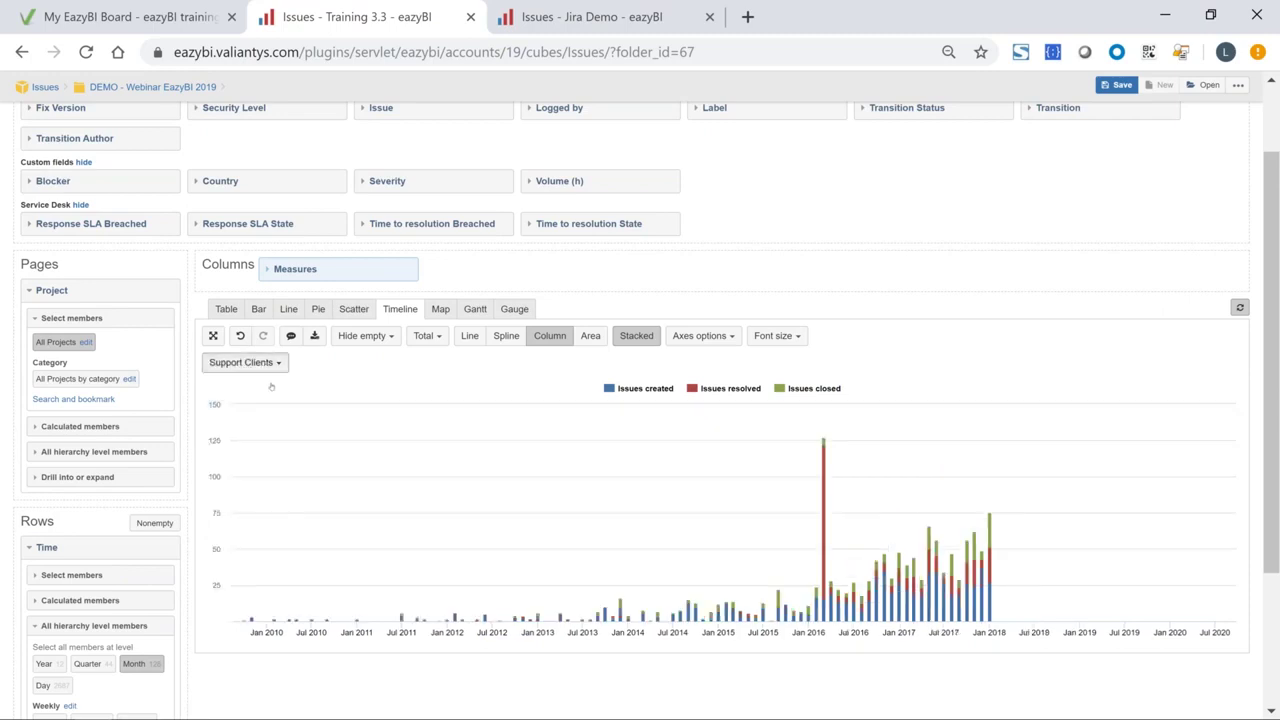
Step: Switch the report's project filter to Valiantys Support
{"action": "left_click", "coordinate": [244, 362]}
{"action": "left_click", "coordinate": [254, 418]}
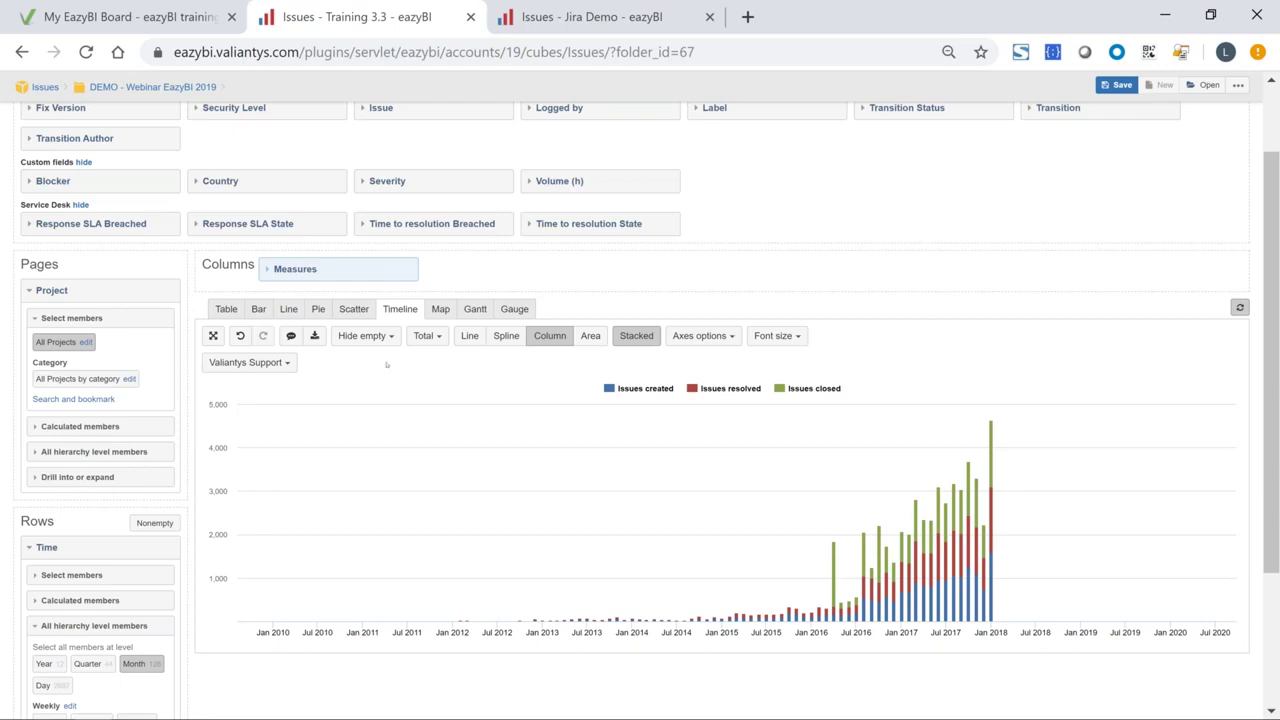
{"action": "scroll", "coordinate": [386, 364], "scroll_direction": "up", "scroll_amount": 1}
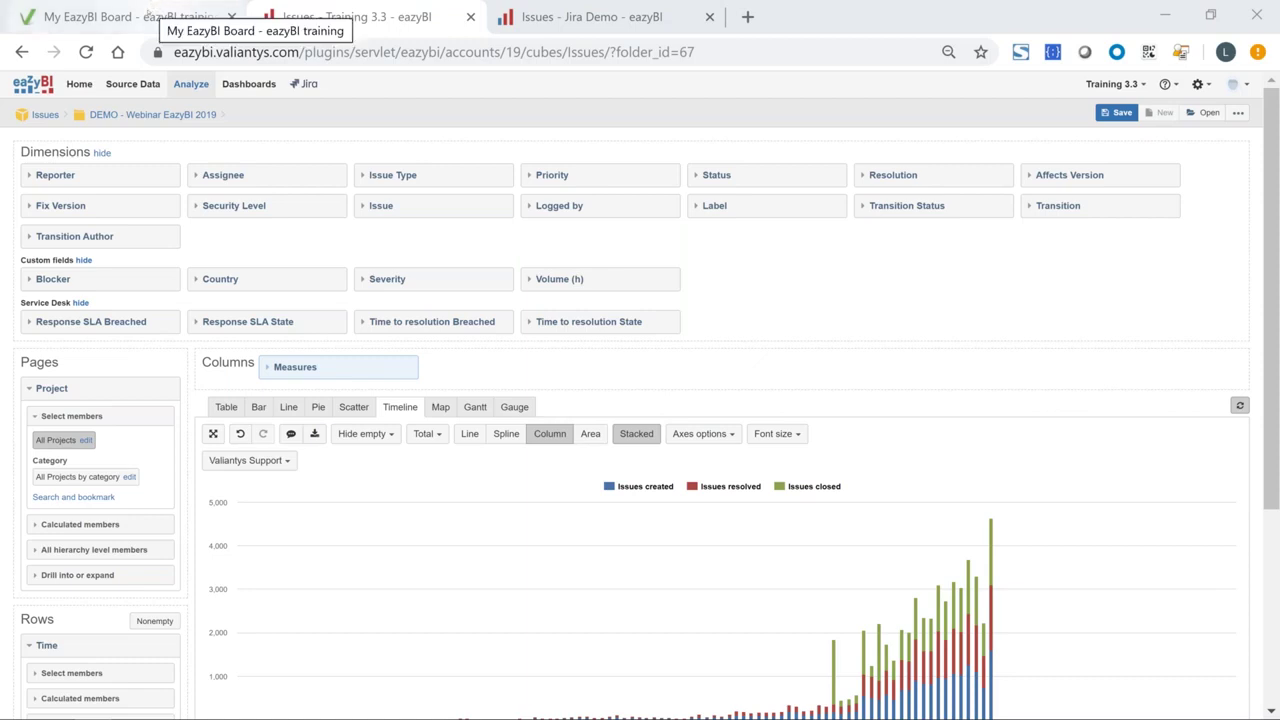
Step: Switch to the Jira Demo account and open the Issue Epic Gantt Chart report from the Forecast and Management Reports folder
{"action": "left_click", "coordinate": [549, 17]}
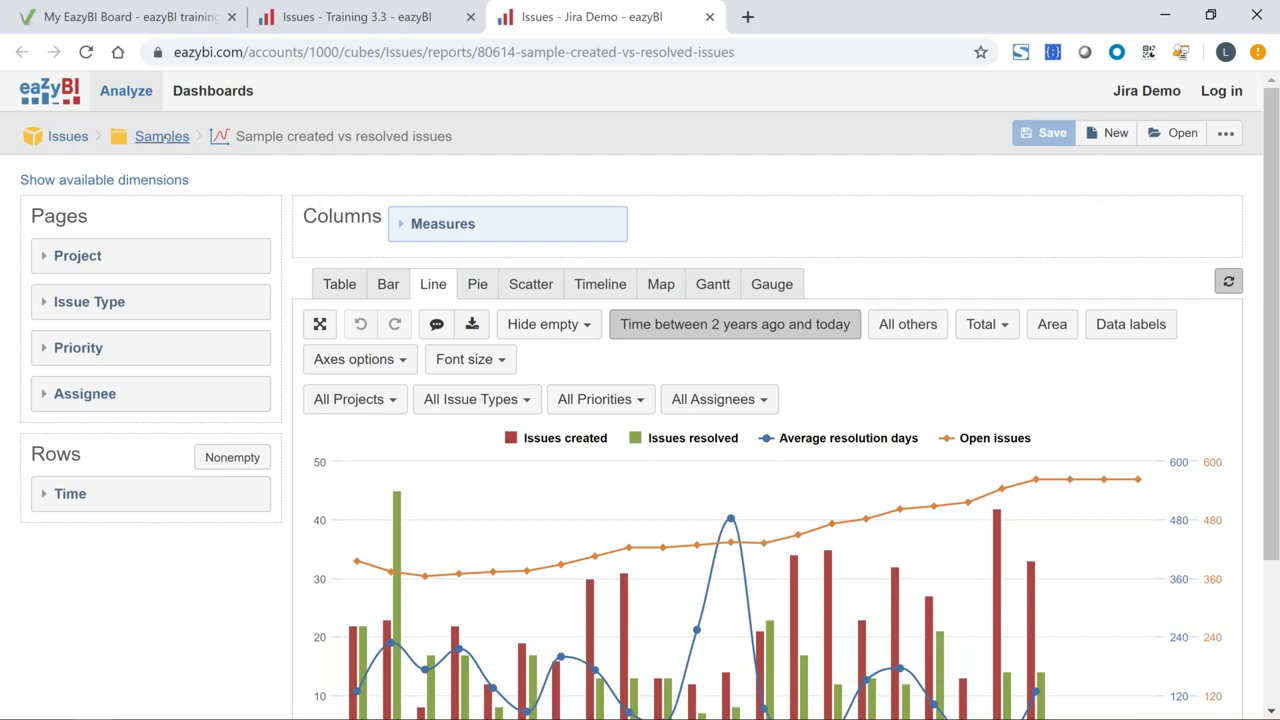
{"action": "left_click", "coordinate": [1174, 133]}
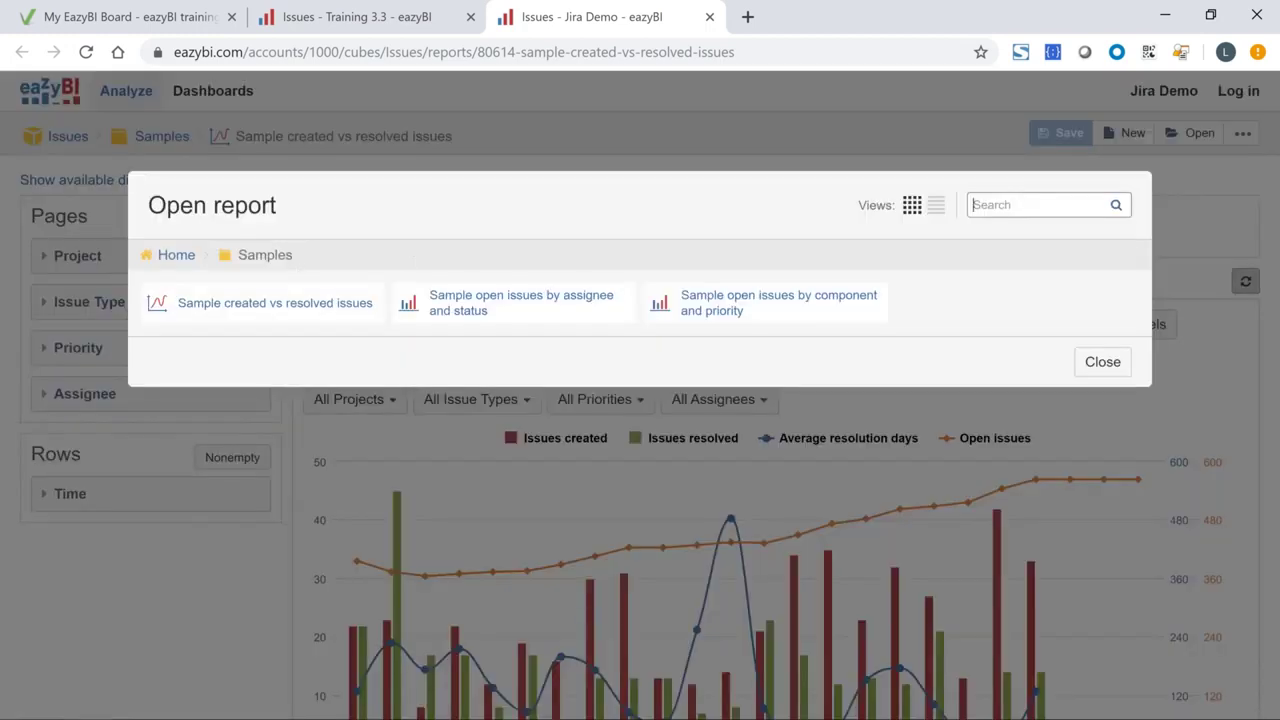
{"action": "left_click", "coordinate": [177, 252]}
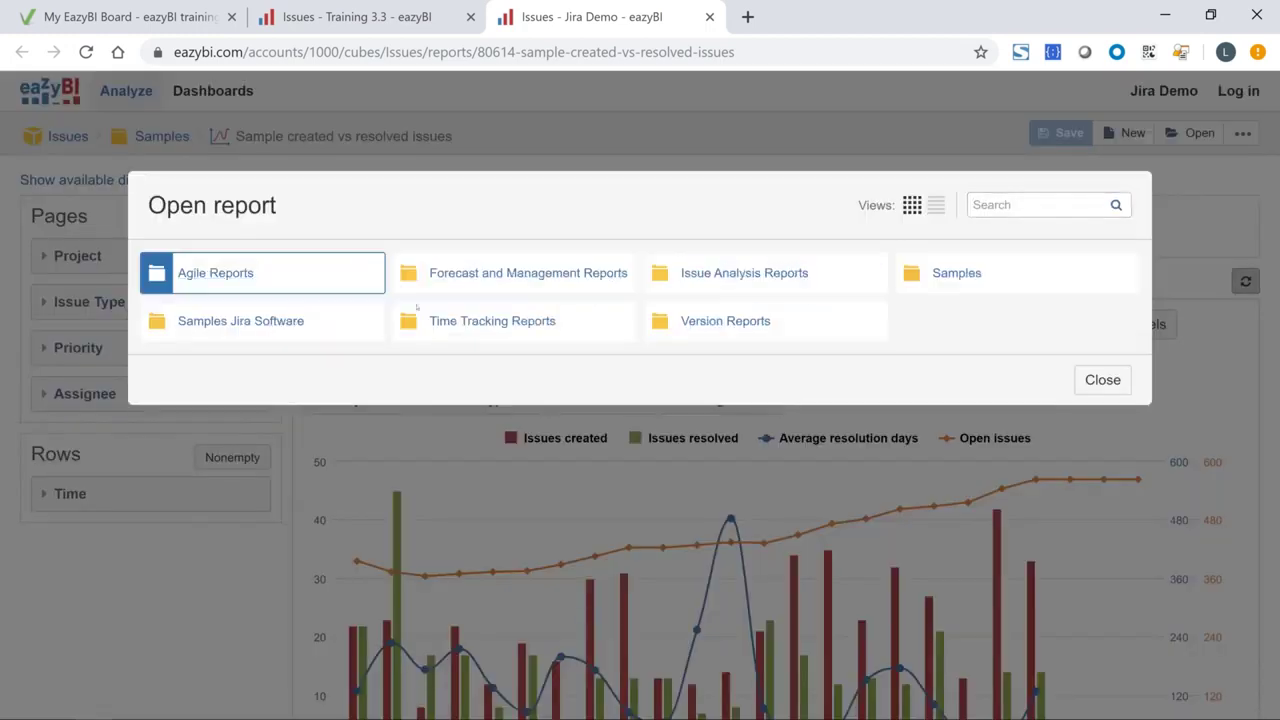
{"action": "left_click", "coordinate": [489, 273]}
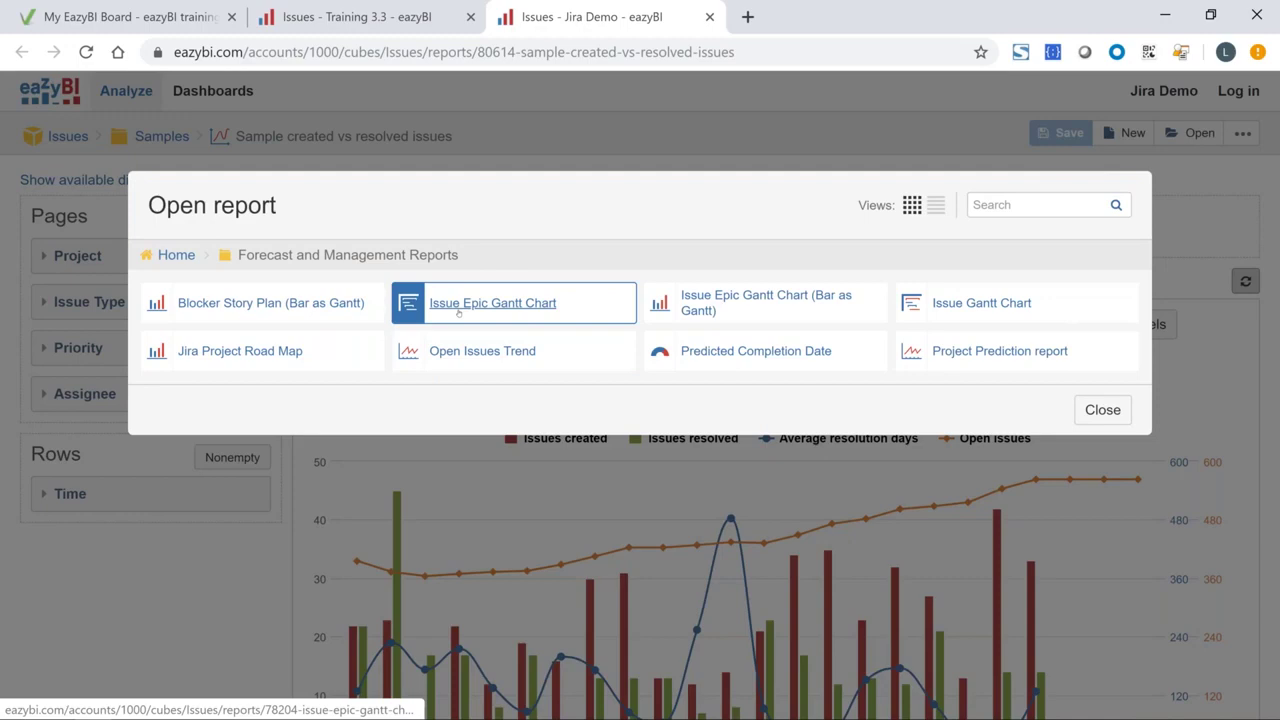
{"action": "left_click", "coordinate": [458, 305]}
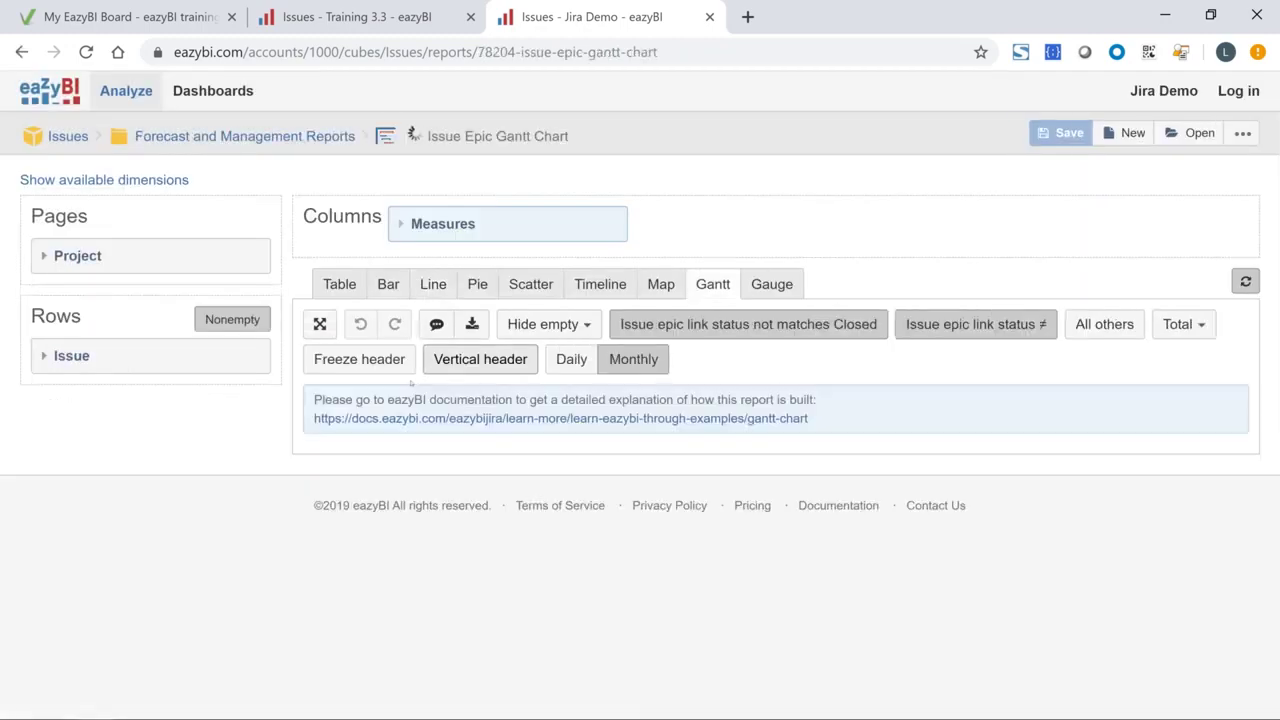
Step: Examine the epic Gantt chart's issue columns and timeline, and return to the Sample created vs resolved issues report
{"action": "scroll", "coordinate": [400, 428], "scroll_direction": "down", "scroll_amount": 2}
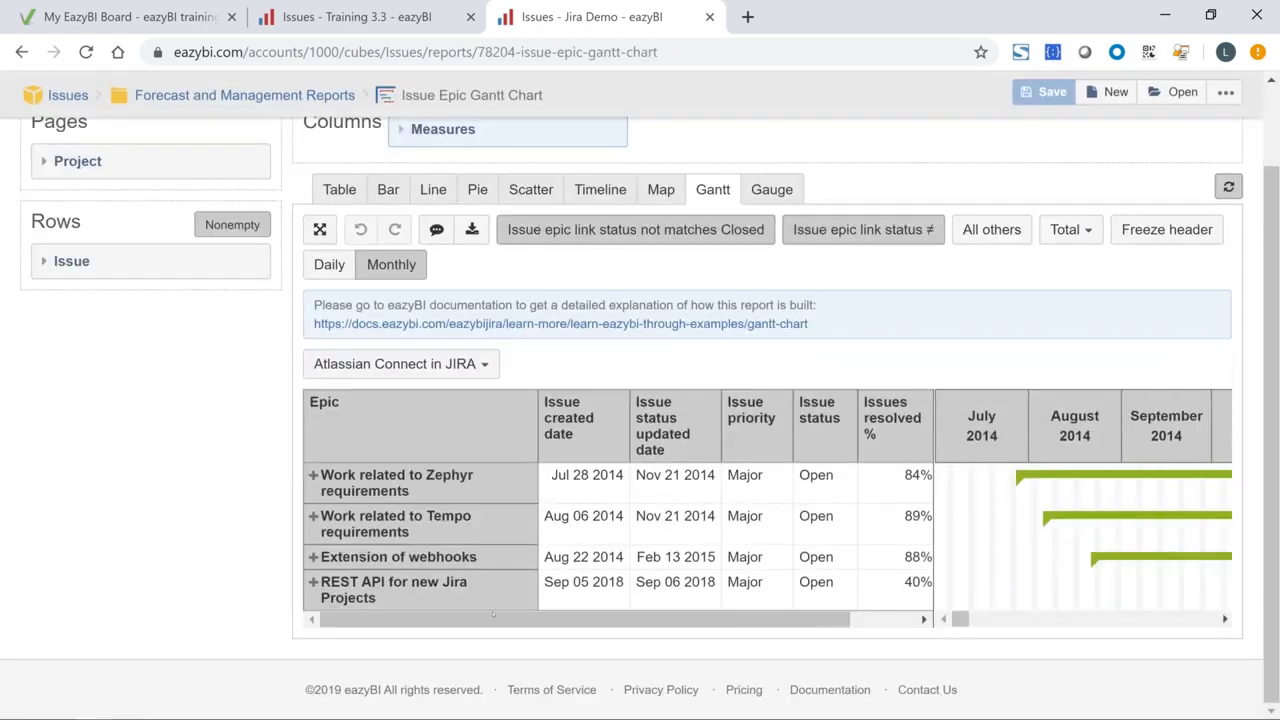
{"action": "left_click_drag", "start_coordinate": [701, 620], "coordinate": [767, 622]}
{"action": "mouse_move", "coordinate": [960, 620]}
{"action": "left_mouse_down"}
{"action": "mouse_move", "coordinate": [1045, 622]}
{"action": "mouse_move", "coordinate": [963, 621]}
{"action": "left_mouse_up"}
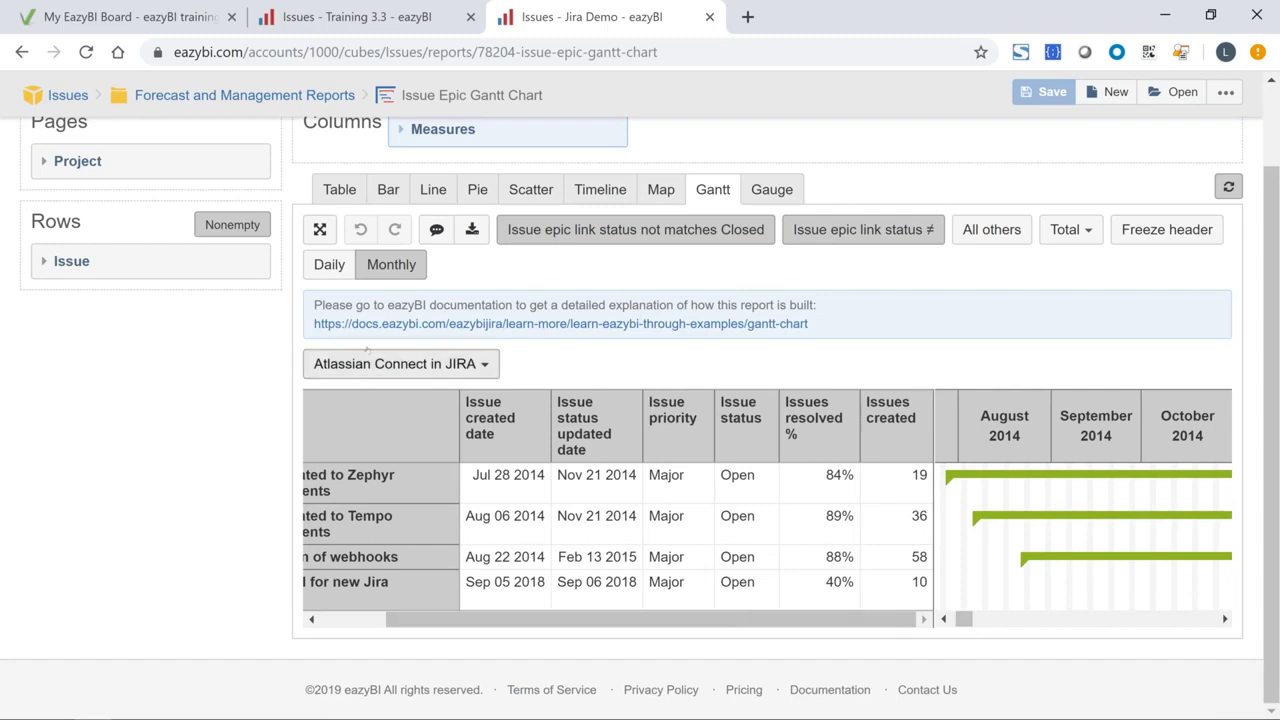
{"action": "scroll", "coordinate": [368, 350], "scroll_direction": "up", "scroll_amount": 1}
{"action": "left_click", "coordinate": [22, 52]}
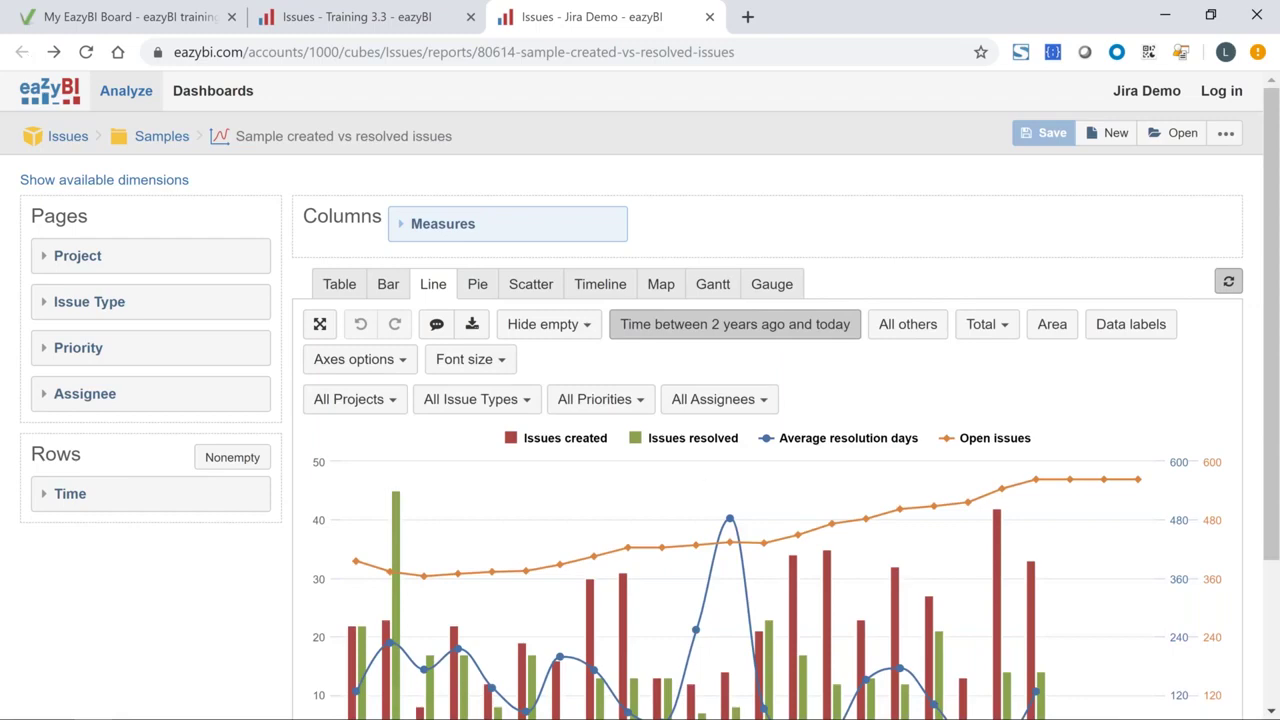
Step: Show the calculations that can be added for the Issues created measure in the sample chart
{"action": "scroll", "coordinate": [729, 450], "scroll_direction": "down", "scroll_amount": 2}
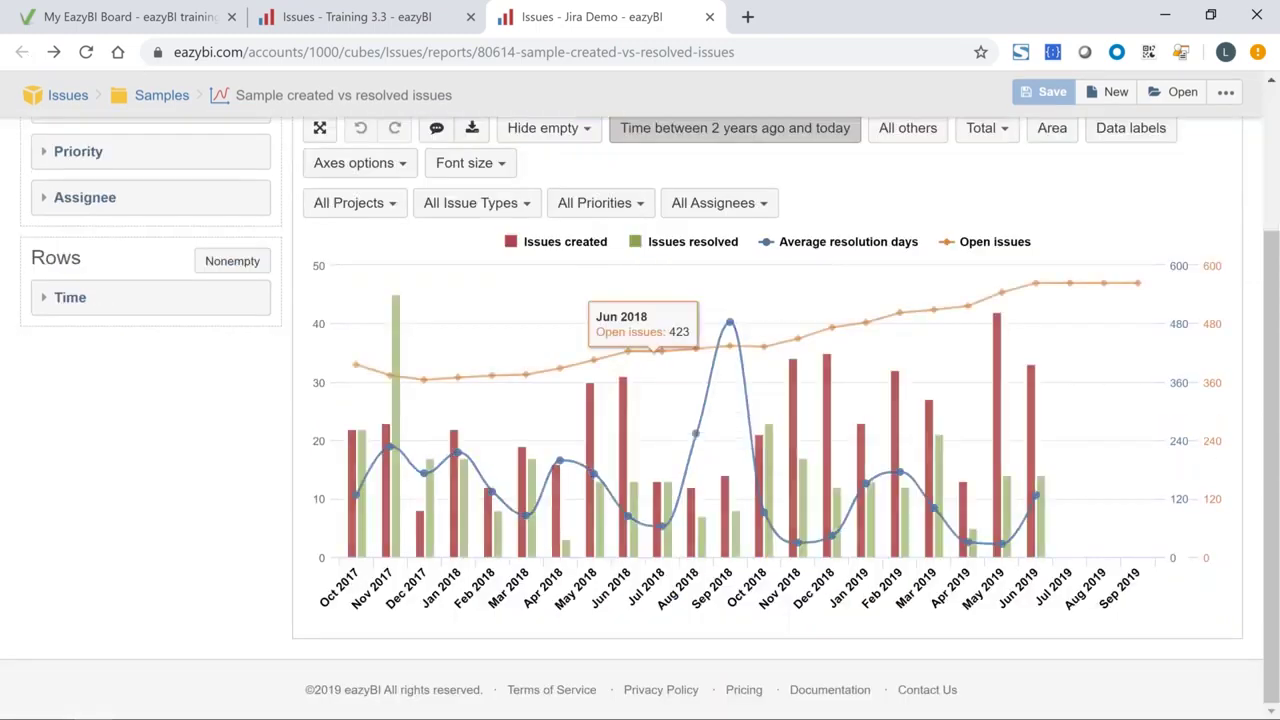
{"action": "right_click", "coordinate": [568, 246]}
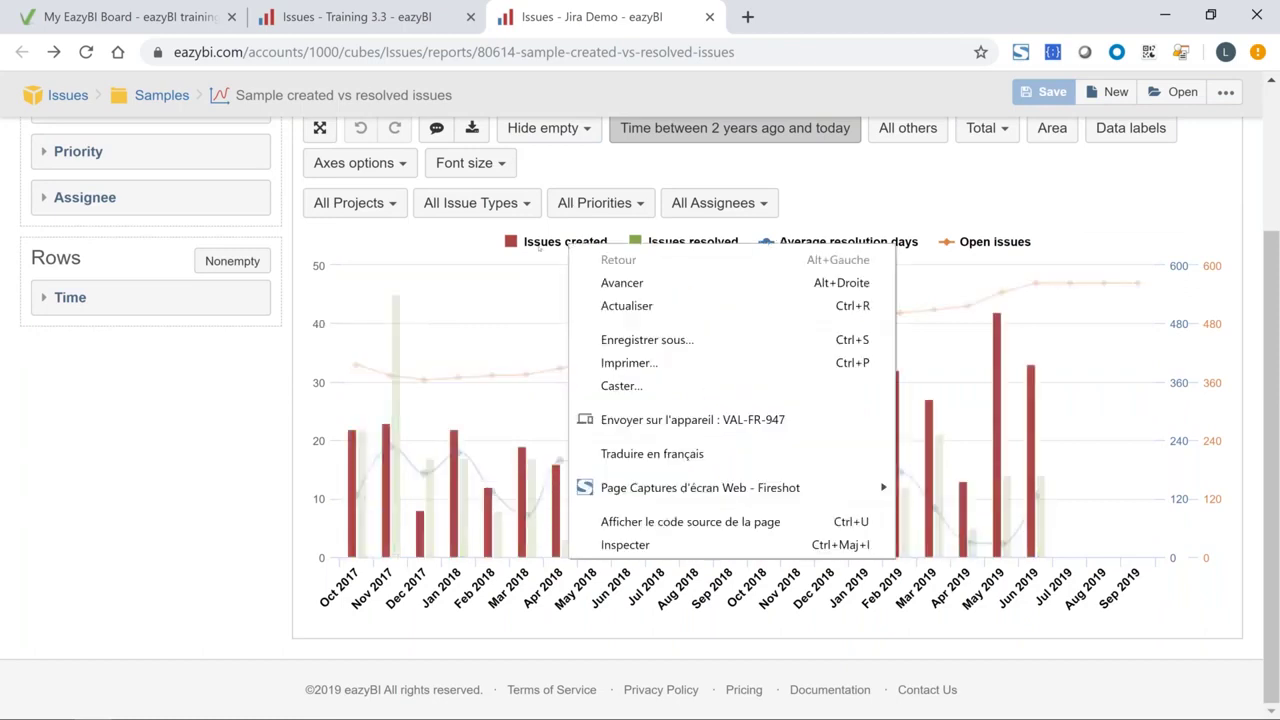
{"action": "left_click", "coordinate": [539, 247]}
{"action": "left_click", "coordinate": [540, 246]}
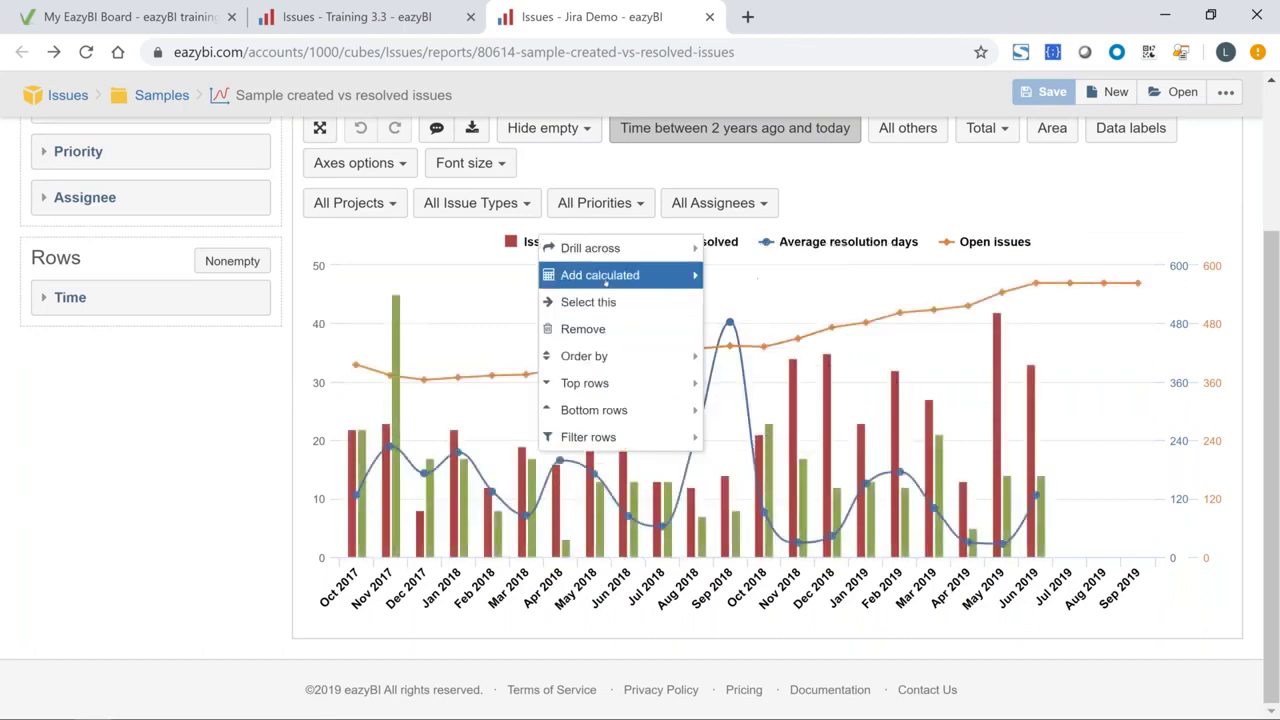
{"action": "mouse_move", "coordinate": [605, 282]}
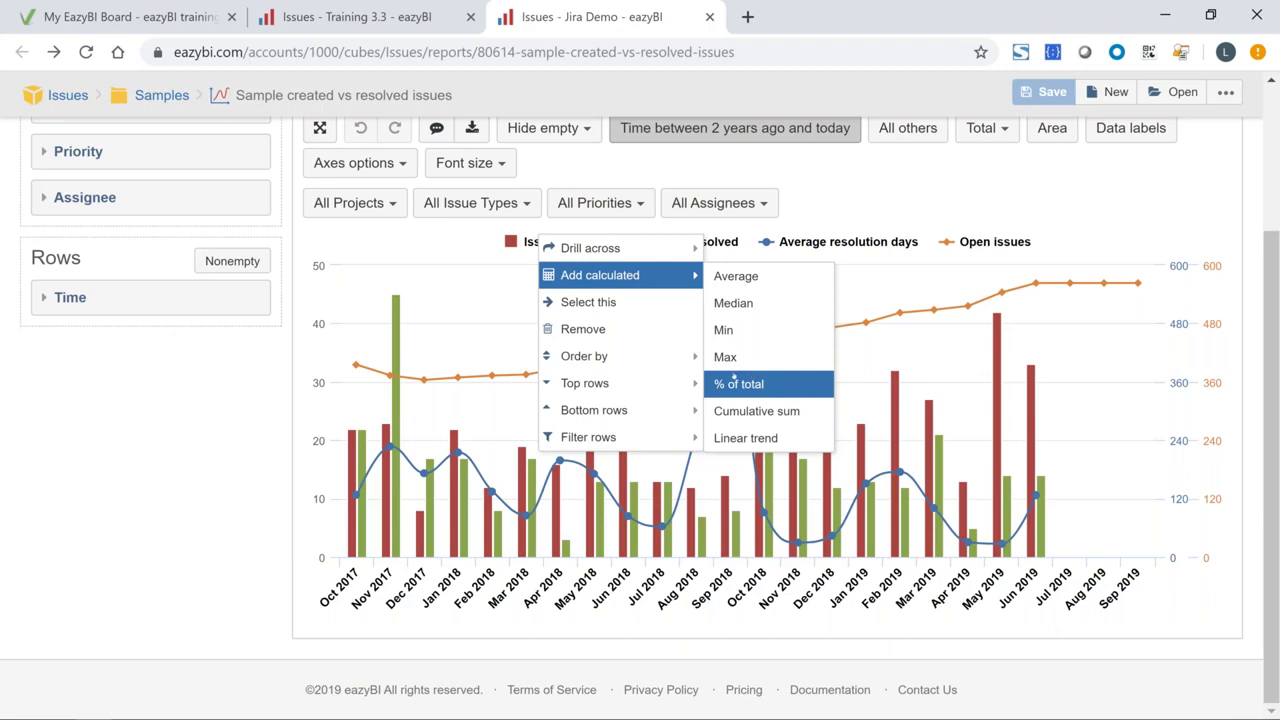
Step: Add a calculated average of Issues created to the sample chart and display the report as a table
{"action": "left_click", "coordinate": [753, 281]}
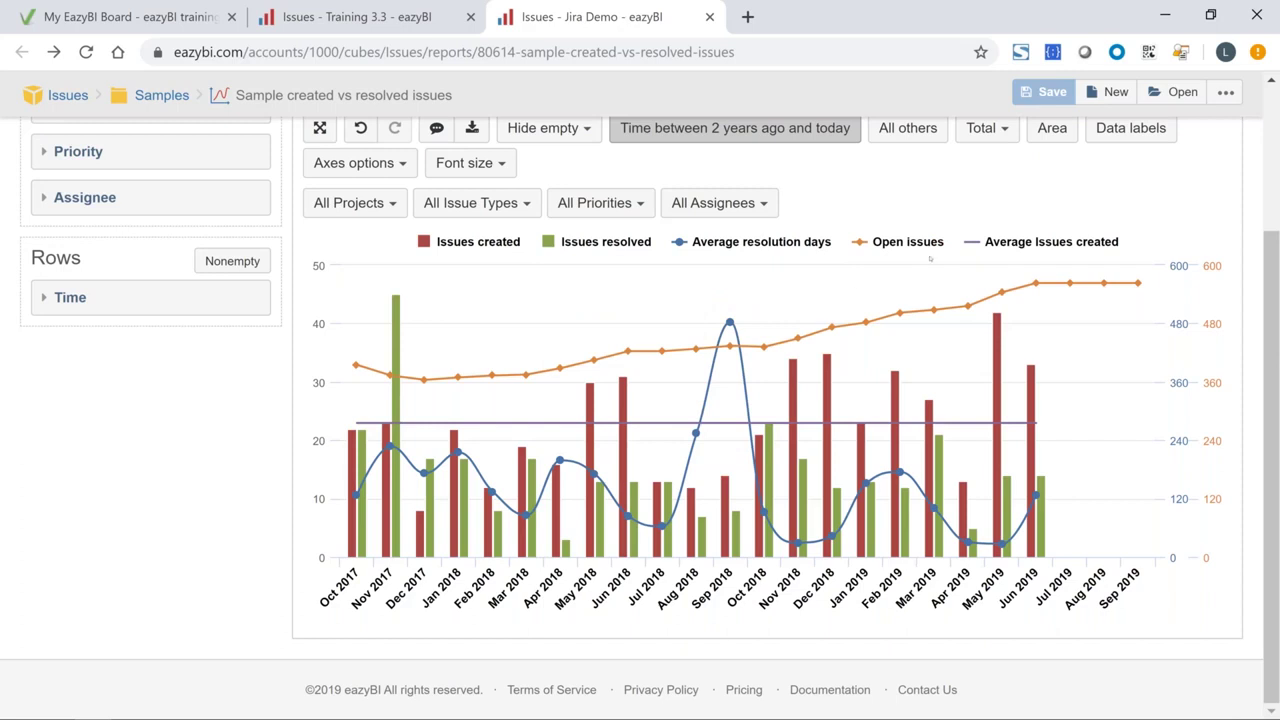
{"action": "scroll", "coordinate": [930, 259], "scroll_direction": "up", "scroll_amount": 1}
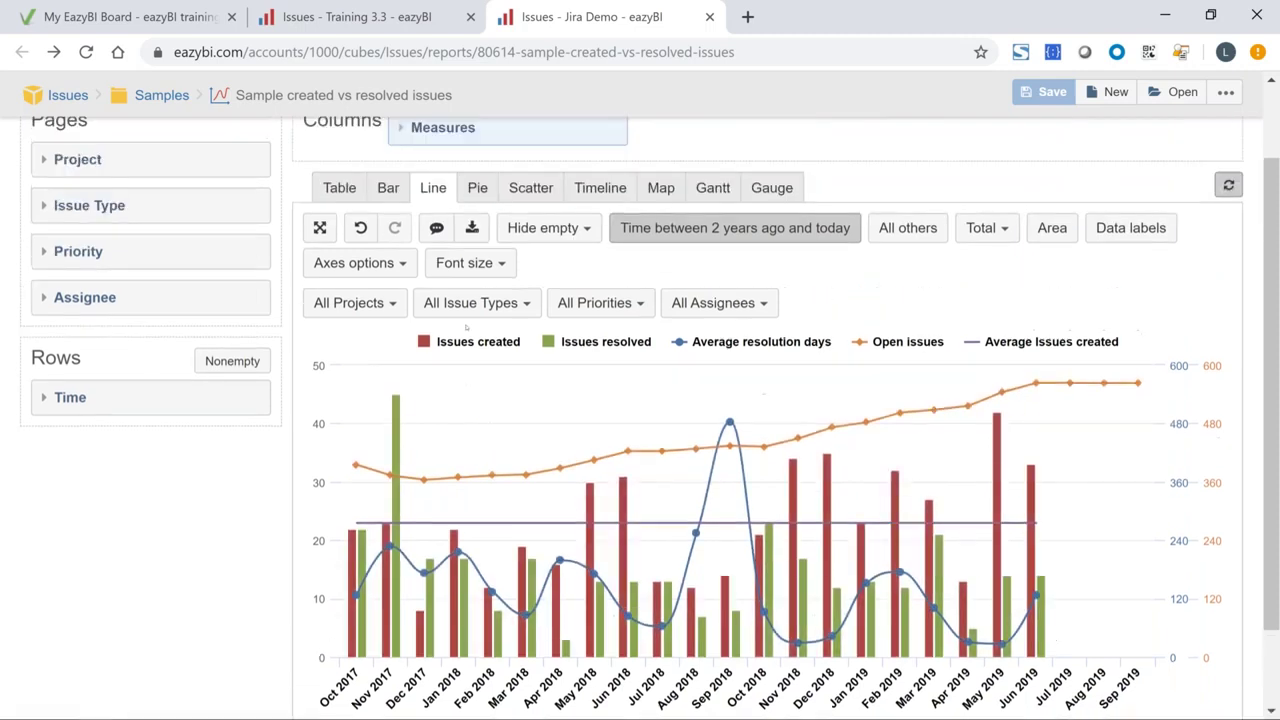
{"action": "left_click", "coordinate": [338, 190]}
Step: Change the report rows to all Day level members of the Time dimension
{"action": "left_click", "coordinate": [360, 320]}
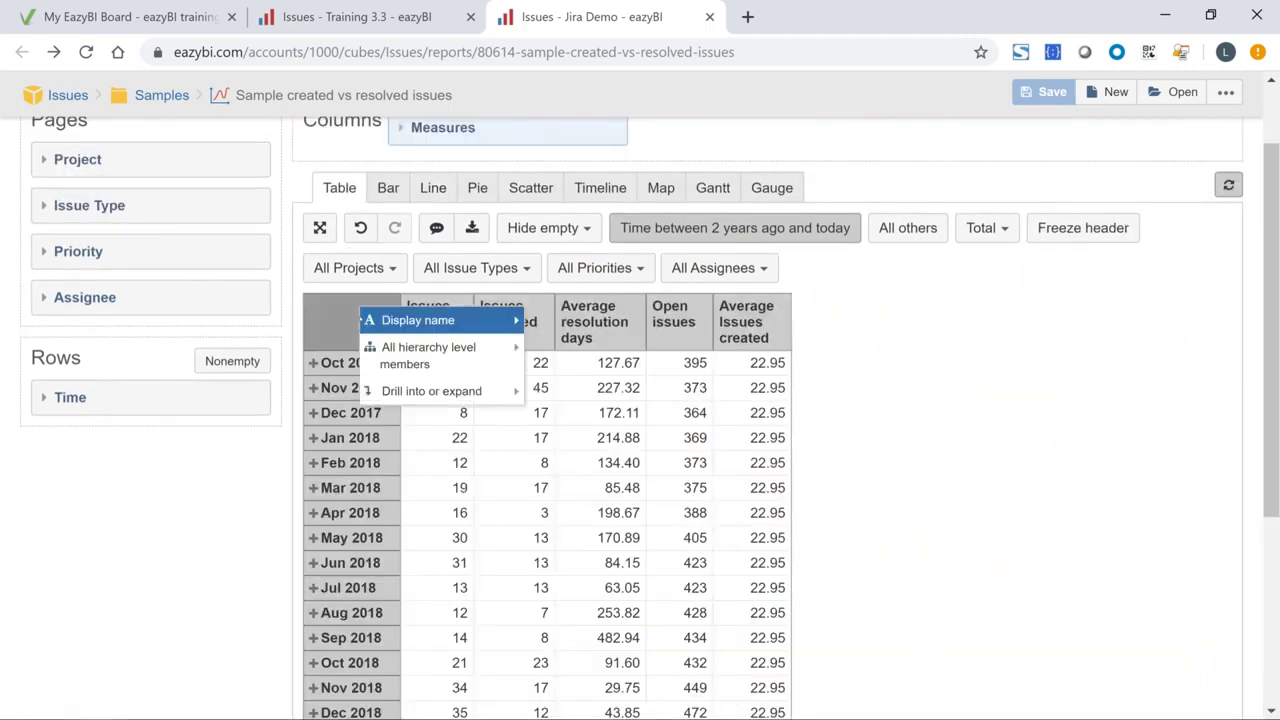
{"action": "mouse_move", "coordinate": [396, 350]}
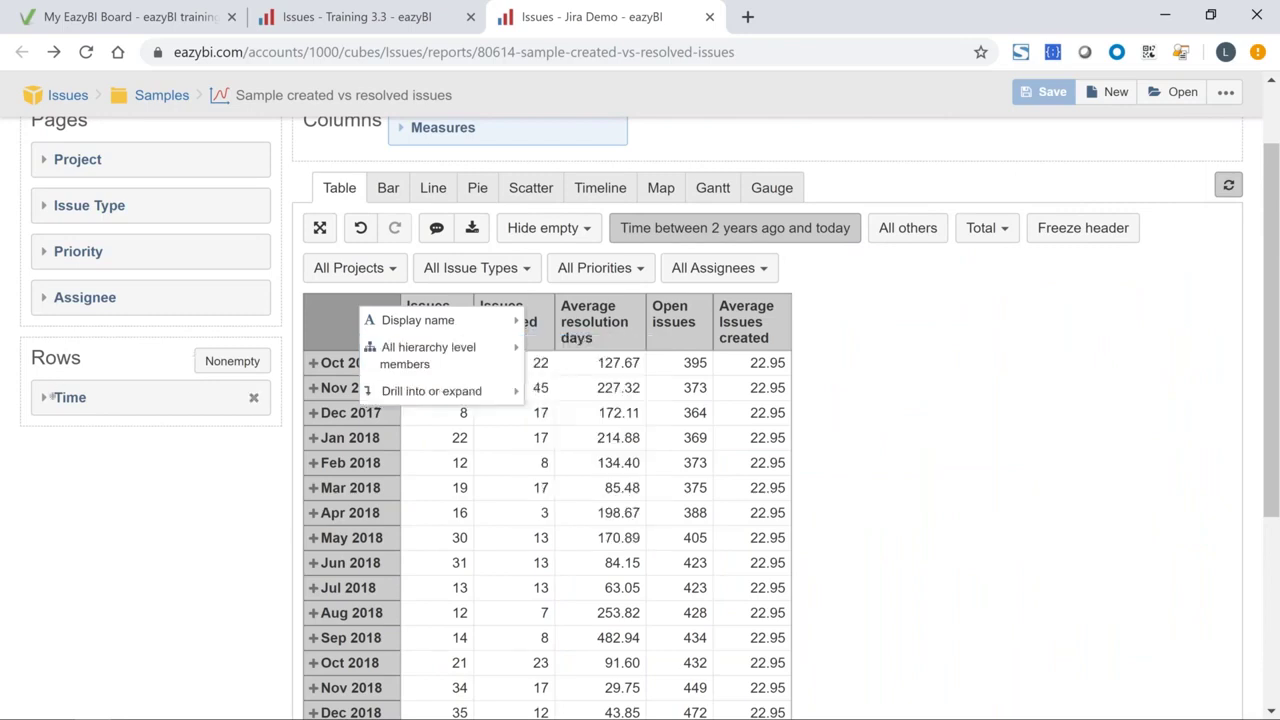
{"action": "left_click", "coordinate": [55, 408]}
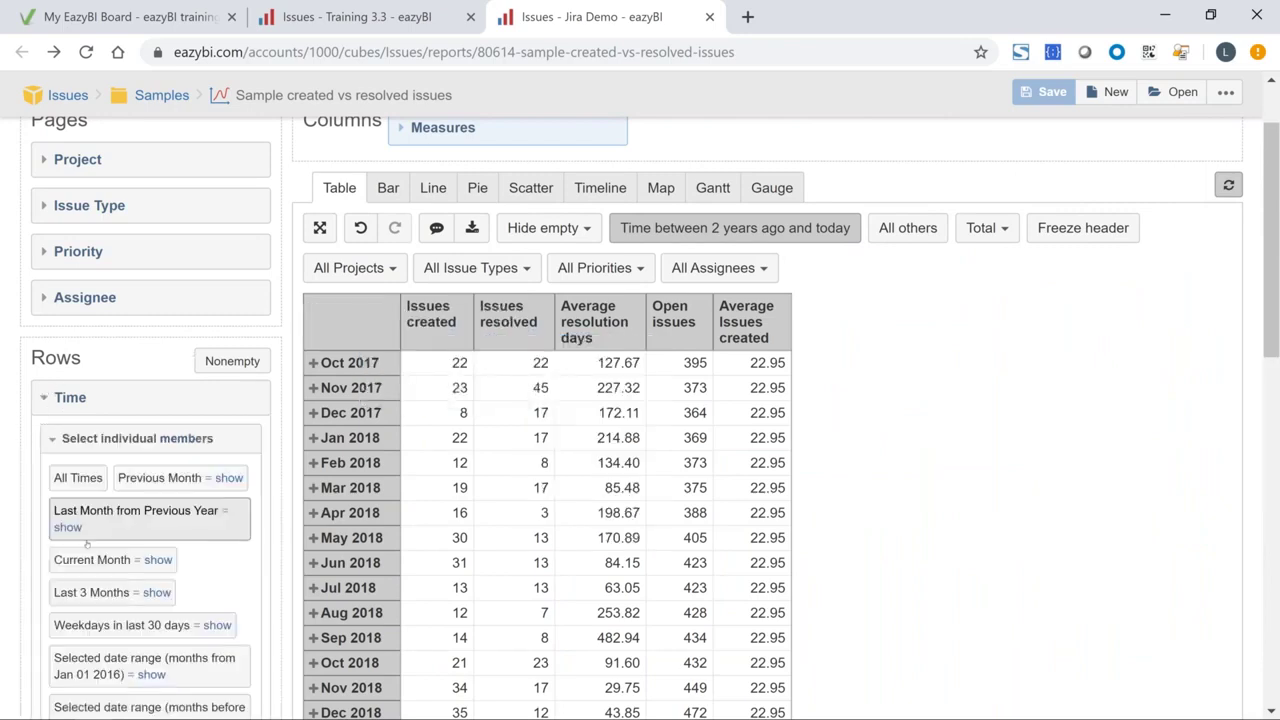
{"action": "scroll", "coordinate": [118, 587], "scroll_direction": "down", "scroll_amount": 10}
{"action": "scroll", "coordinate": [118, 587], "scroll_direction": "down", "scroll_amount": 1}
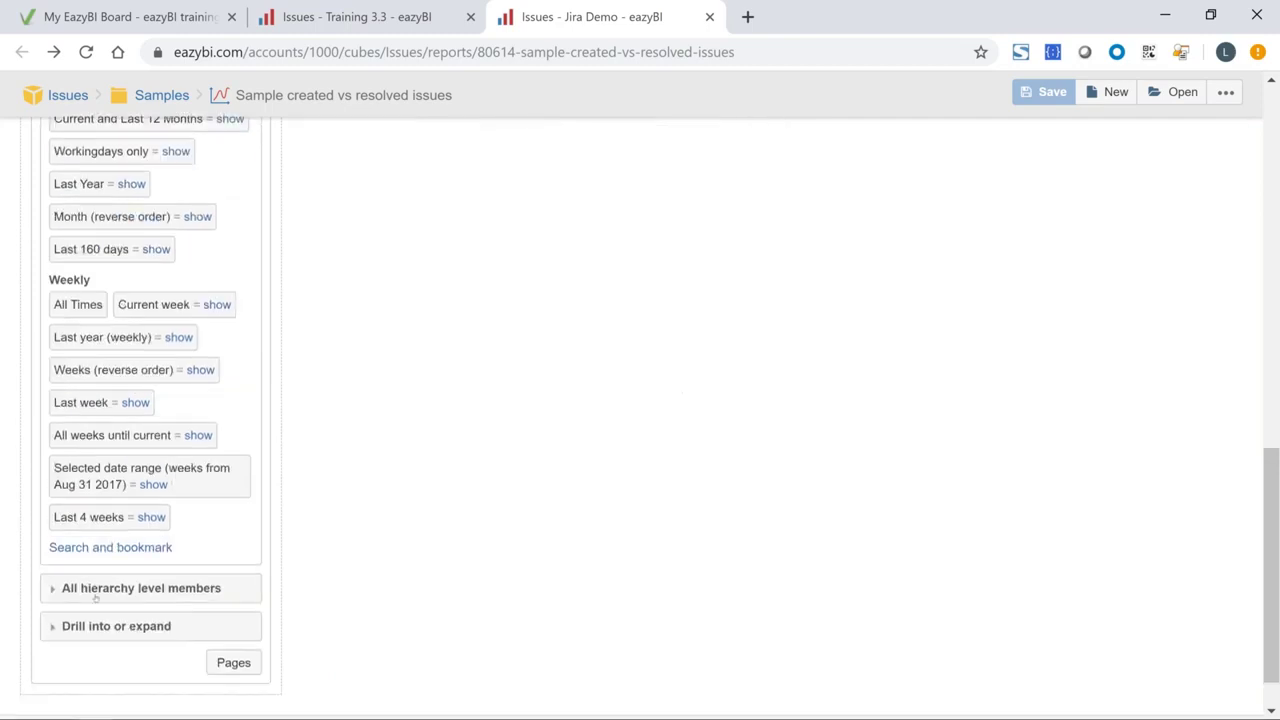
{"action": "left_click", "coordinate": [141, 588]}
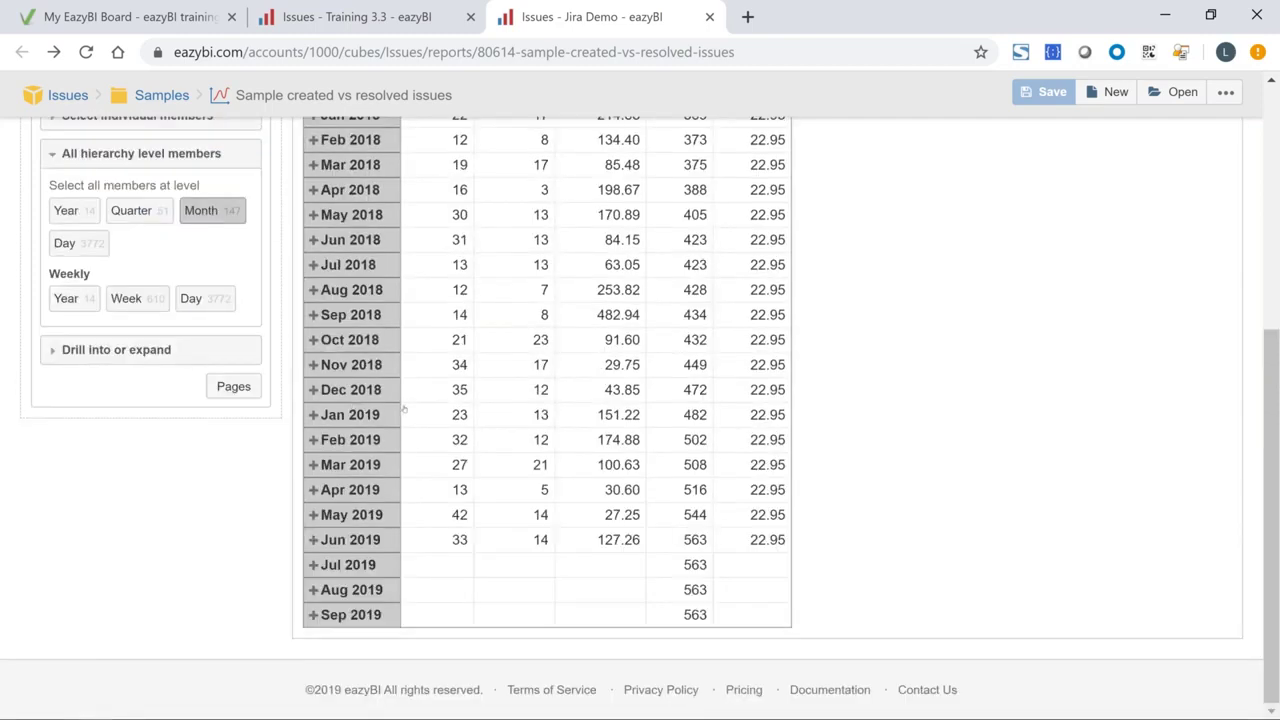
{"action": "scroll", "coordinate": [404, 408], "scroll_direction": "up", "scroll_amount": 4}
{"action": "left_click", "coordinate": [375, 428]}
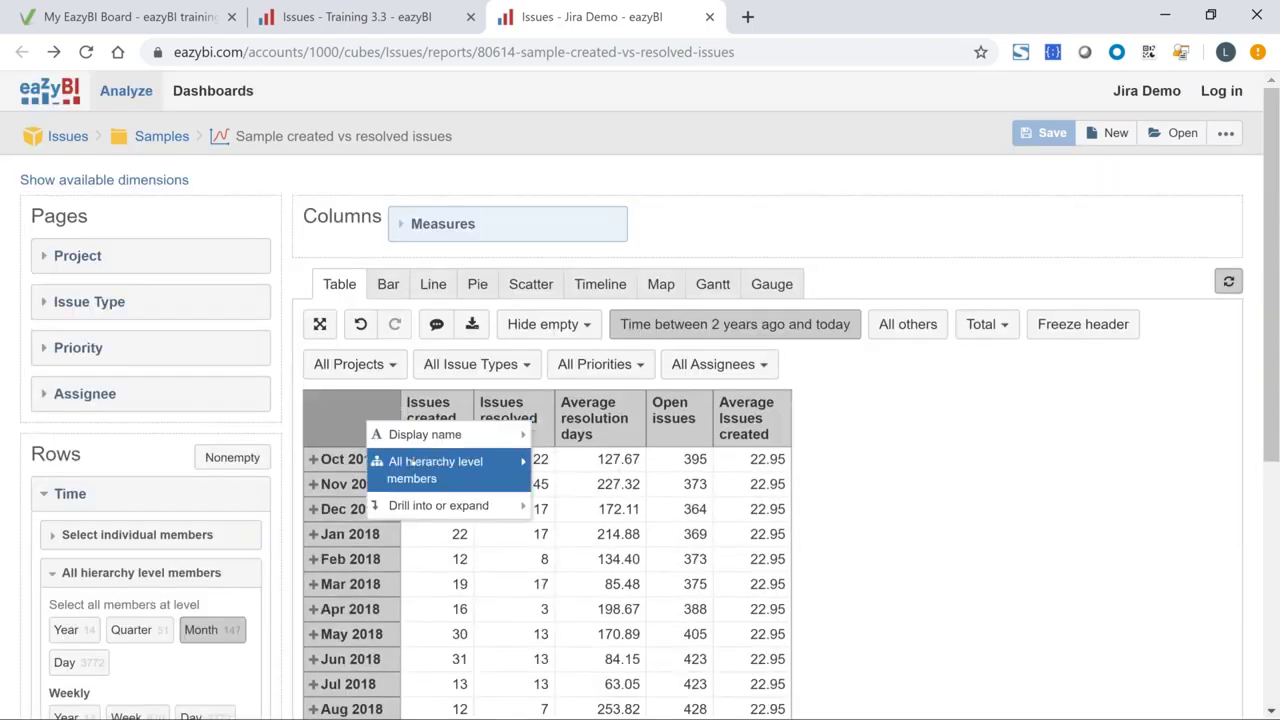
{"action": "mouse_move", "coordinate": [450, 466]}
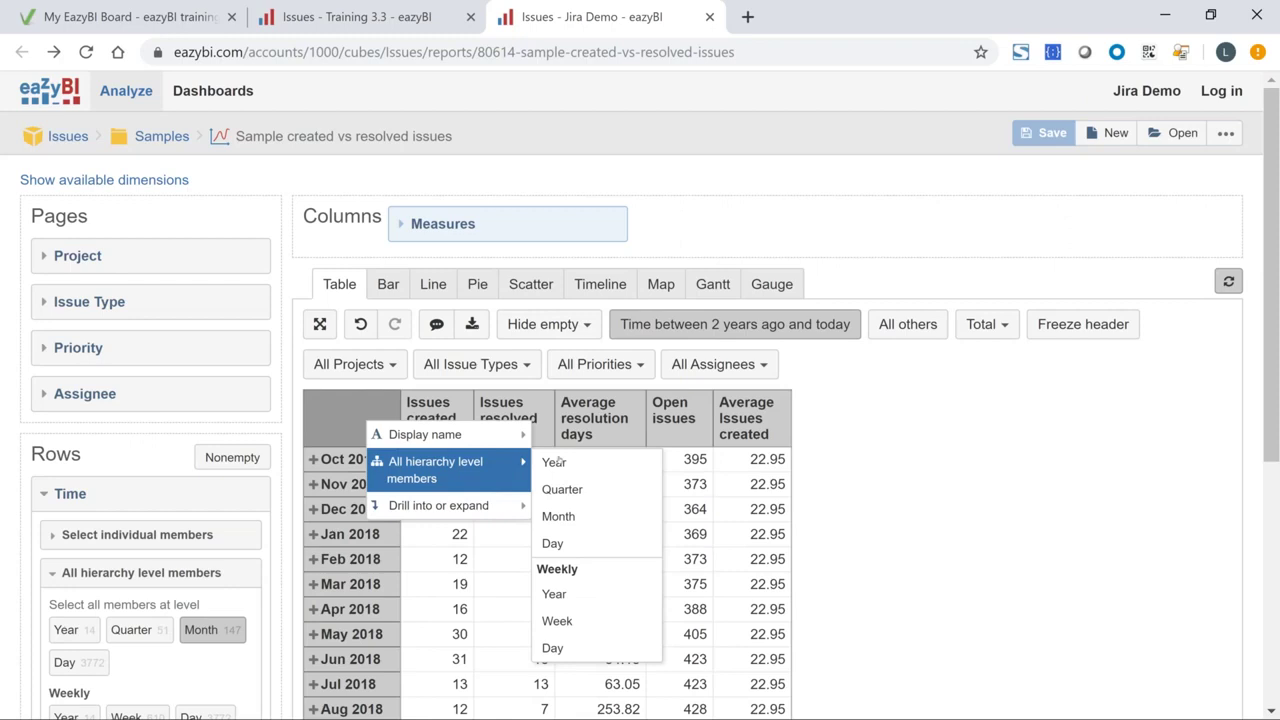
{"action": "left_click", "coordinate": [553, 543]}
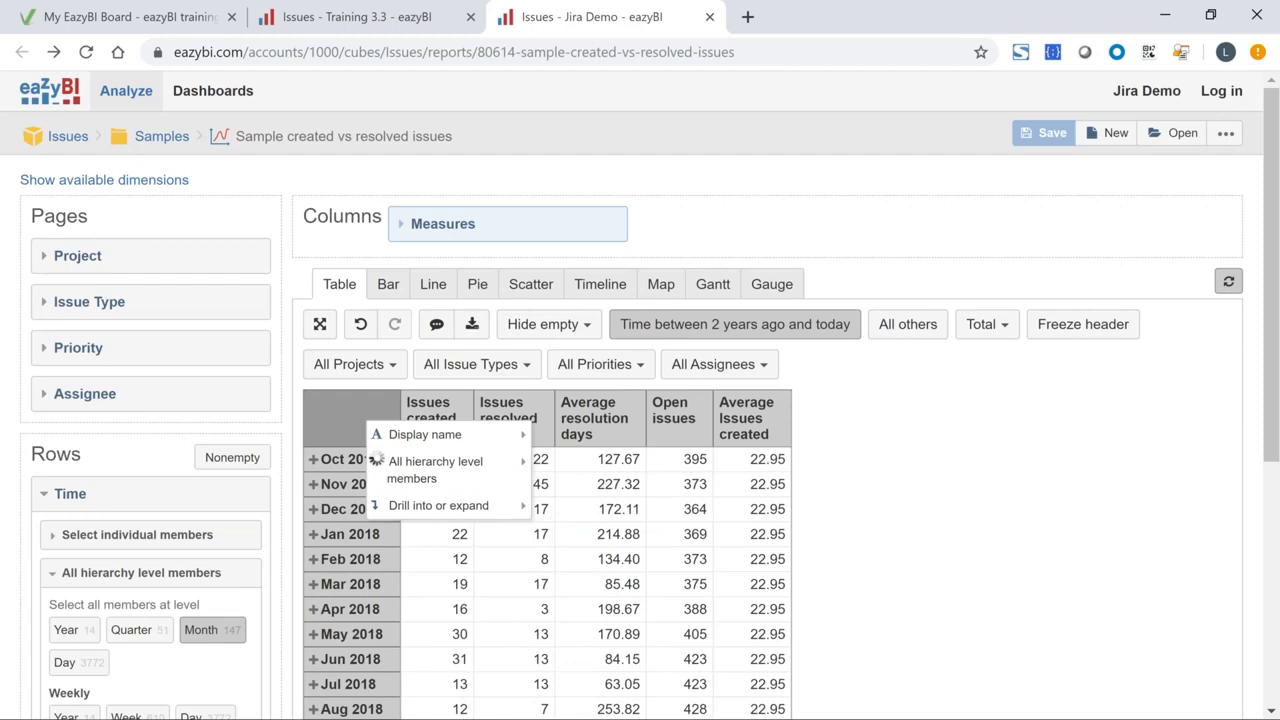
Step: Show the calculation and row filter options for Issues resolved, and the hierarchy levels available for the rows
{"action": "right_click", "coordinate": [533, 432]}
{"action": "left_click", "coordinate": [532, 430]}
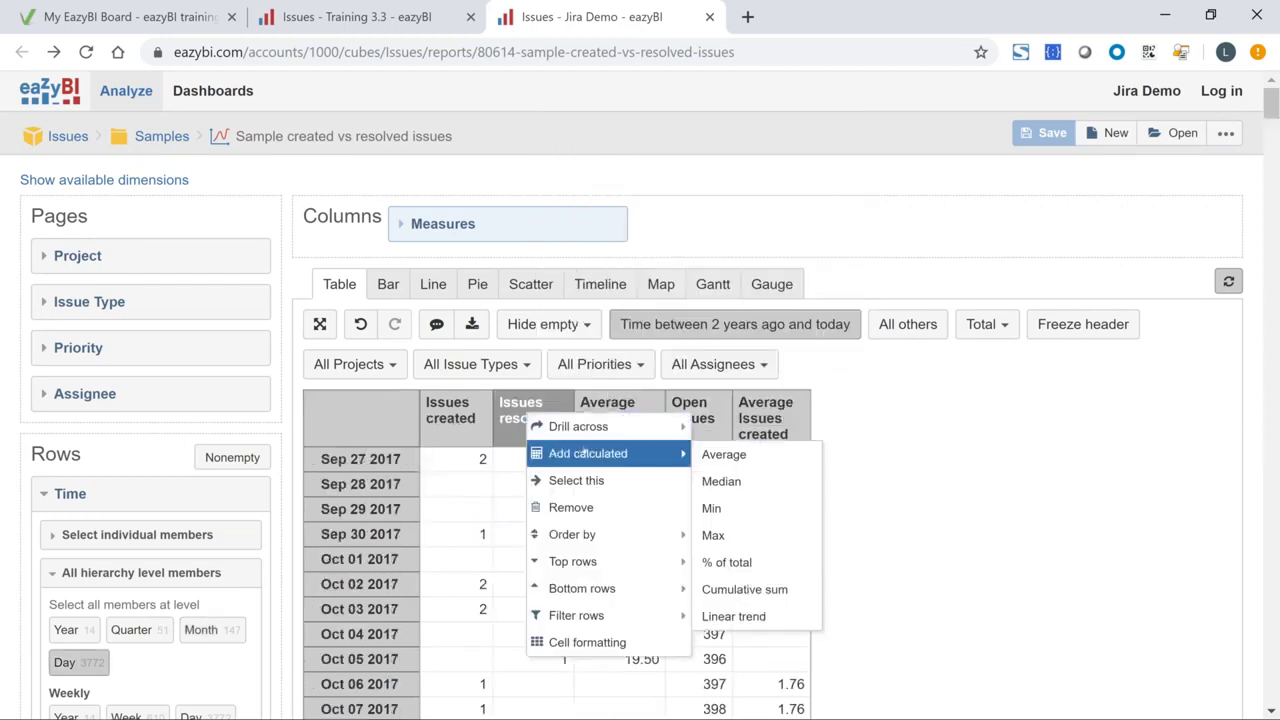
{"action": "mouse_move", "coordinate": [600, 615]}
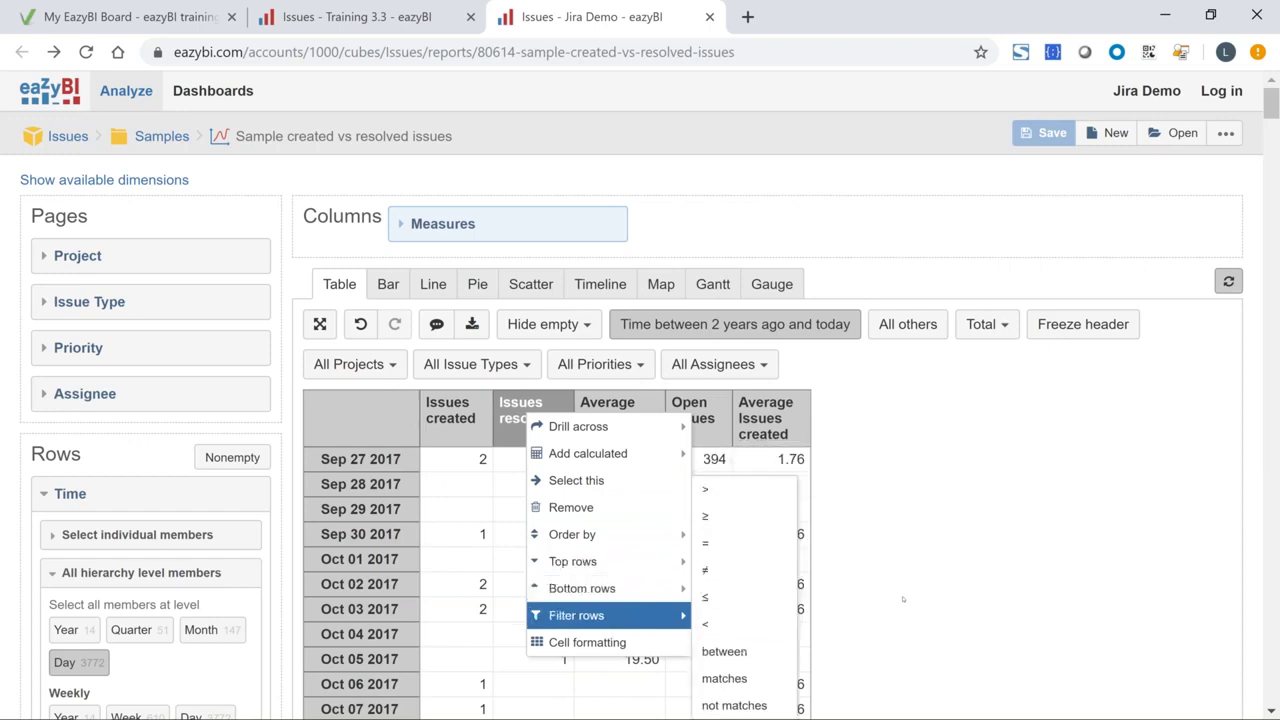
{"action": "left_click", "coordinate": [370, 418]}
{"action": "mouse_move", "coordinate": [380, 452]}
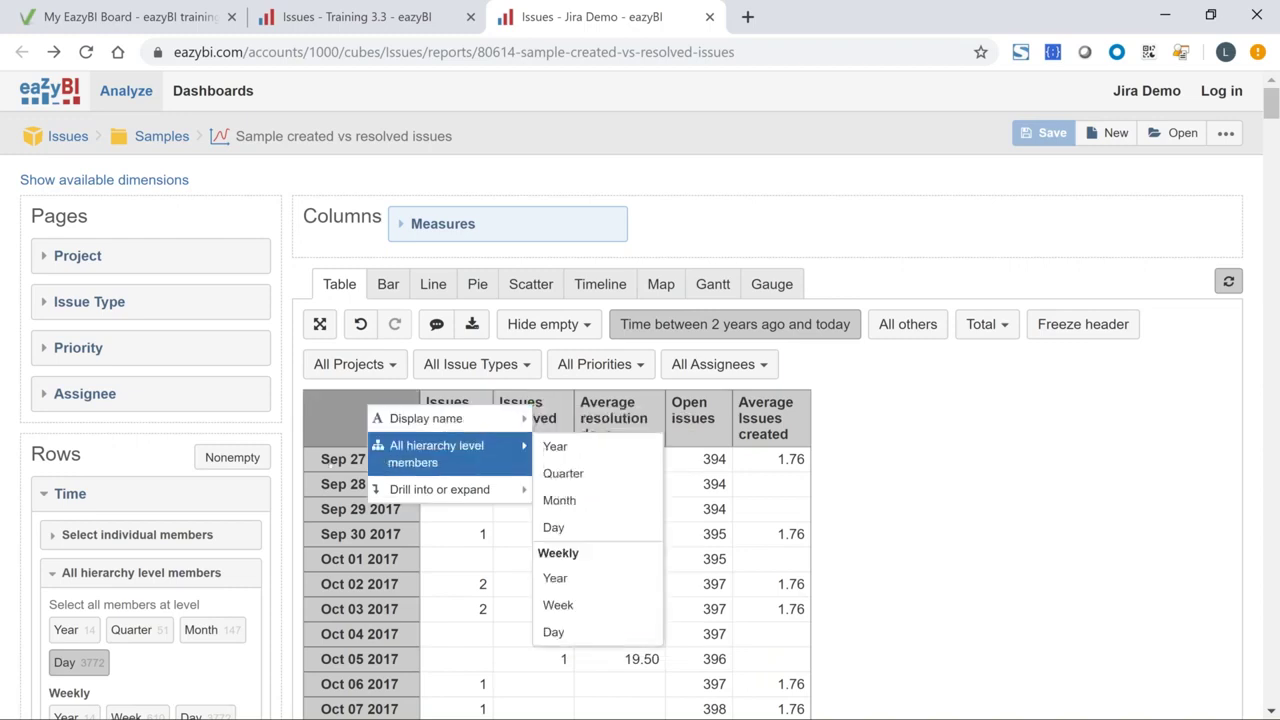
Step: Add a between filter on the Time rows with the range 2 years ago
{"action": "left_click", "coordinate": [330, 460]}
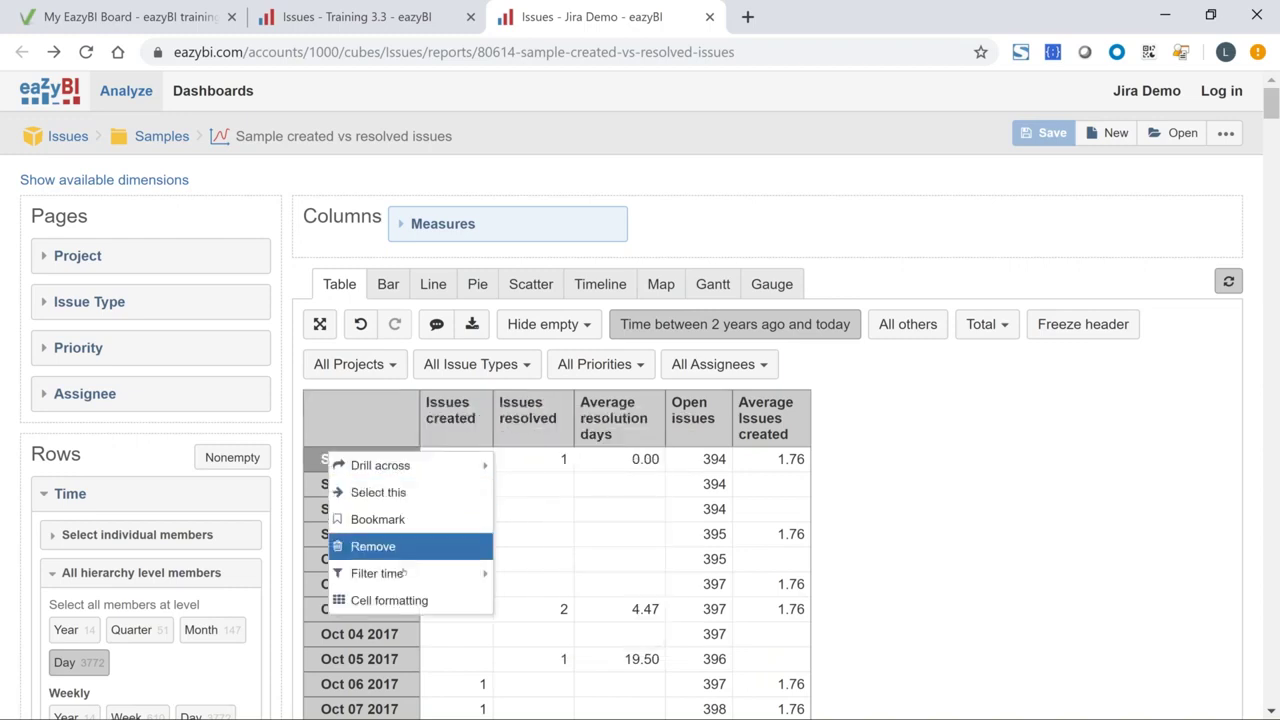
{"action": "mouse_move", "coordinate": [405, 573]}
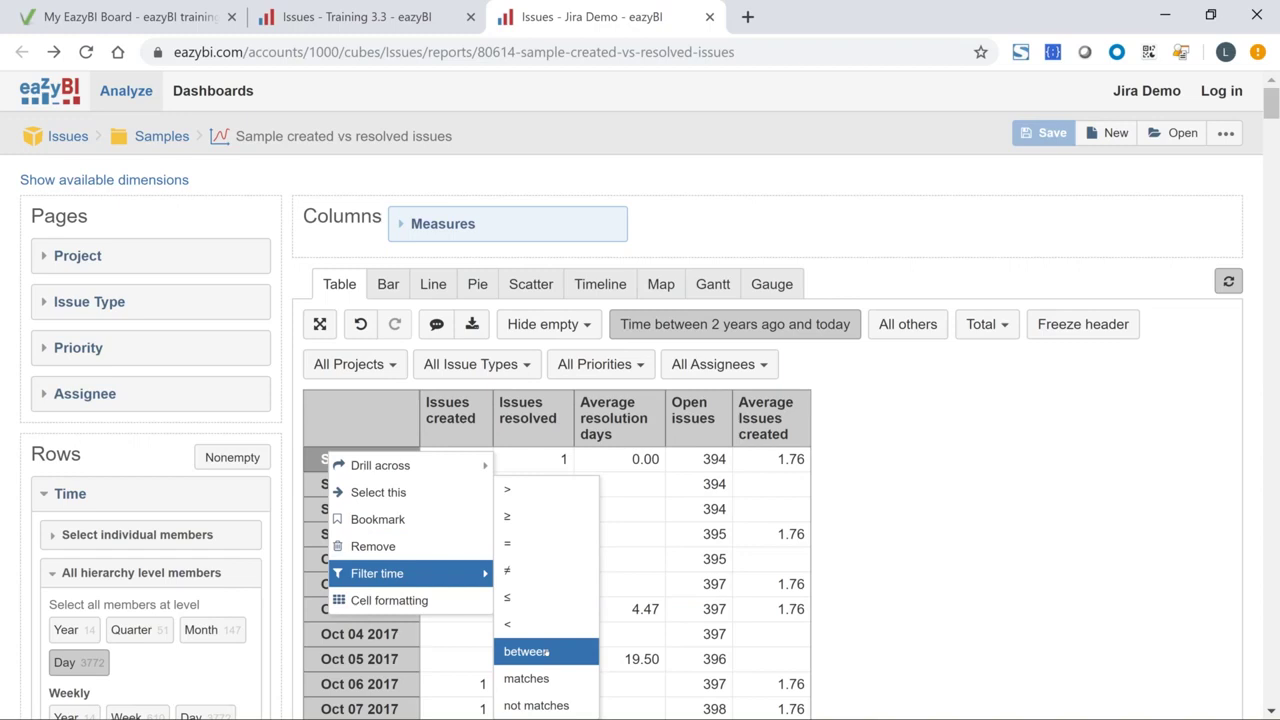
{"action": "left_click", "coordinate": [526, 651]}
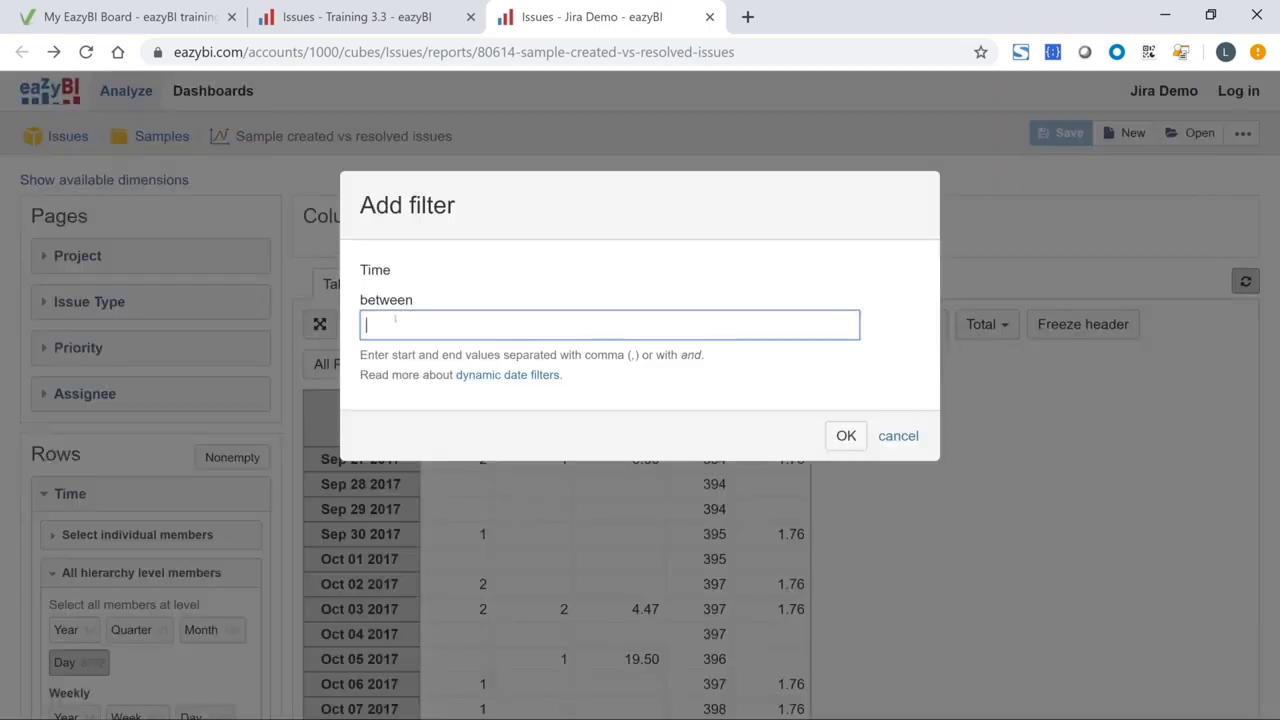
{"action": "type", "text": "las"}
{"action": "key", "text": "BackSpace"}
{"action": "key", "text": "BackSpace"}
{"action": "key", "text": "BackSpace"}
{"action": "type", "text": "2 years ago"}
{"action": "key", "text": "Return"}
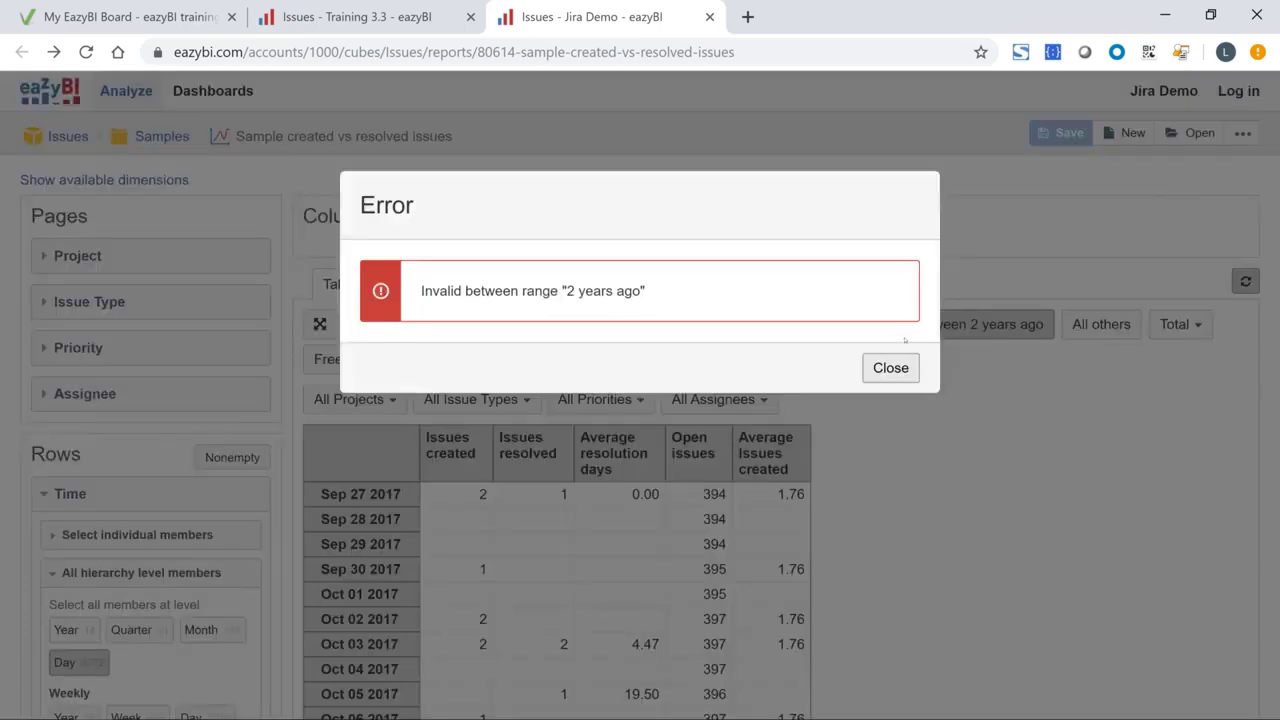
{"action": "left_click", "coordinate": [889, 368]}
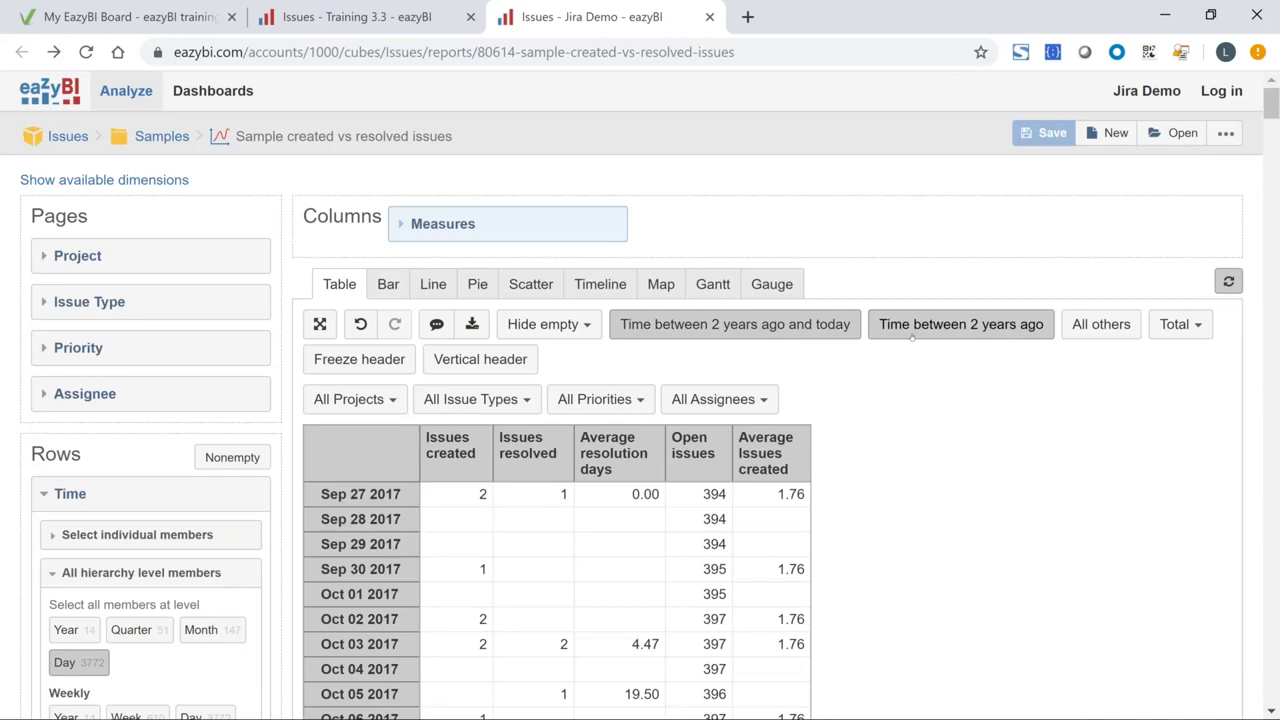
Step: Edit the newly added Time filter to the range between 2 years and today
{"action": "left_click", "coordinate": [961, 324]}
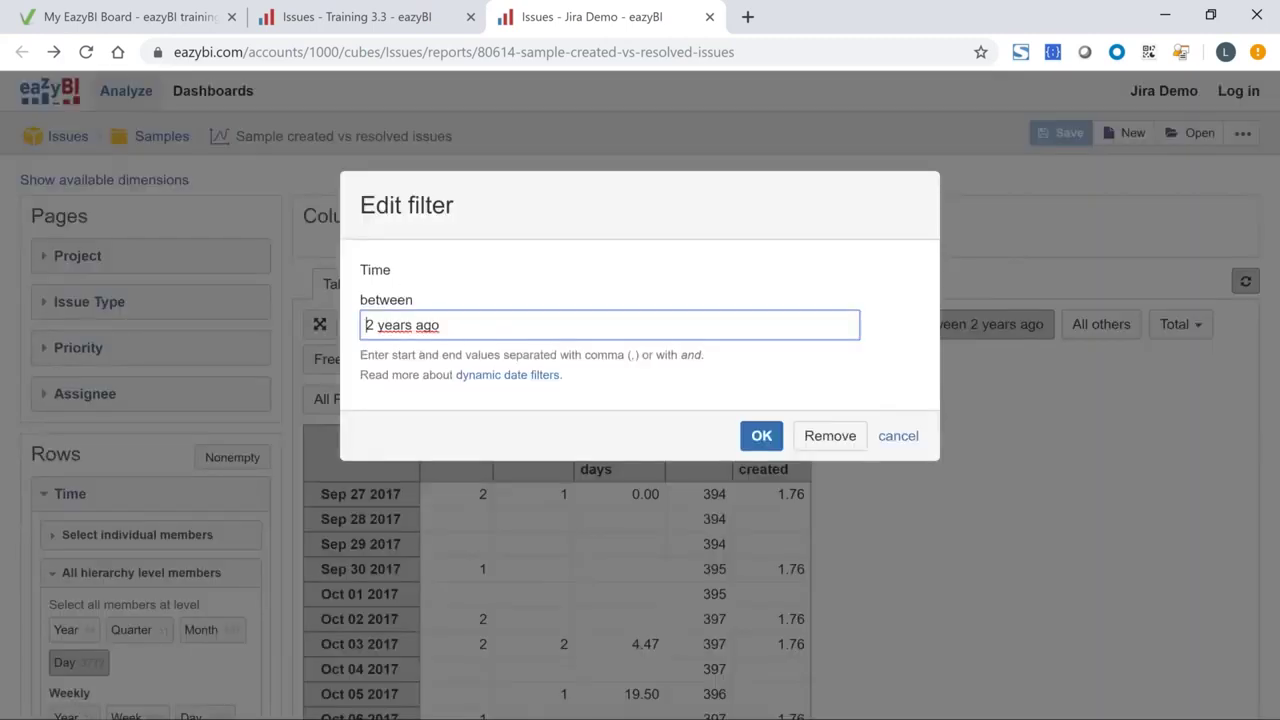
{"action": "left_click_drag", "start_coordinate": [416, 325], "coordinate": [471, 323]}
{"action": "key", "text": "BackSpace"}
{"action": "left_click", "coordinate": [763, 437]}
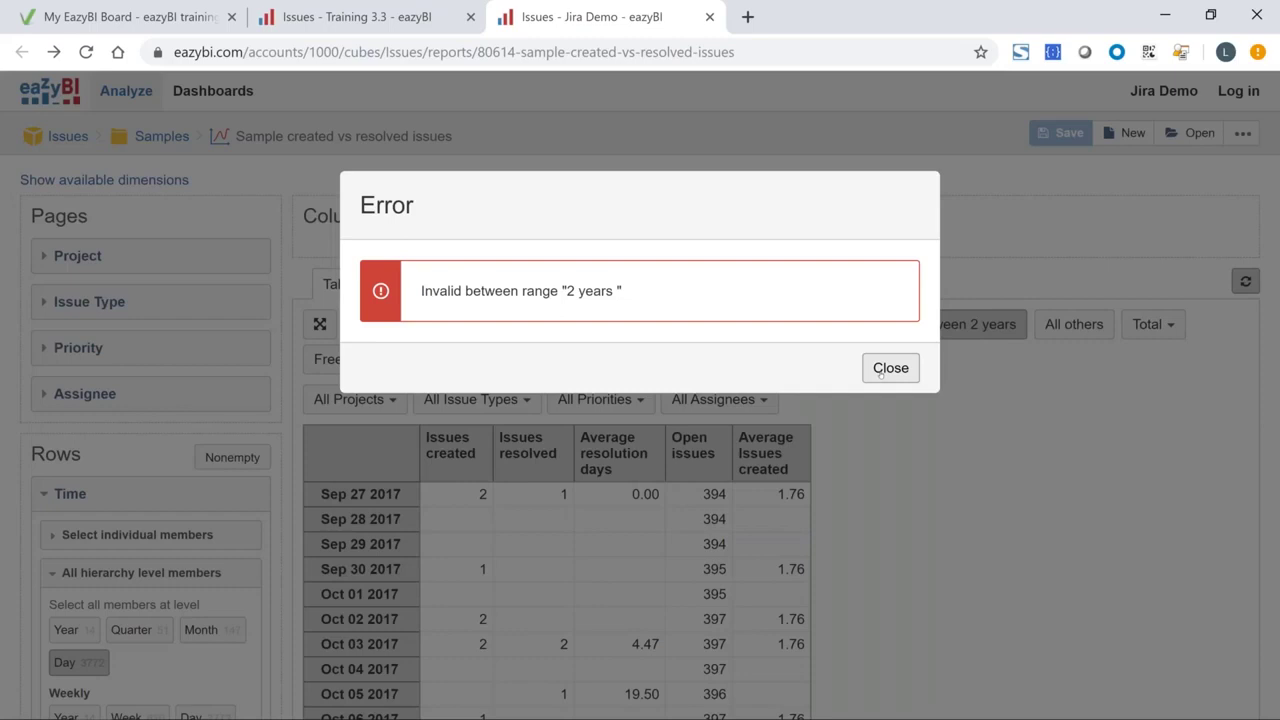
{"action": "left_click", "coordinate": [889, 368]}
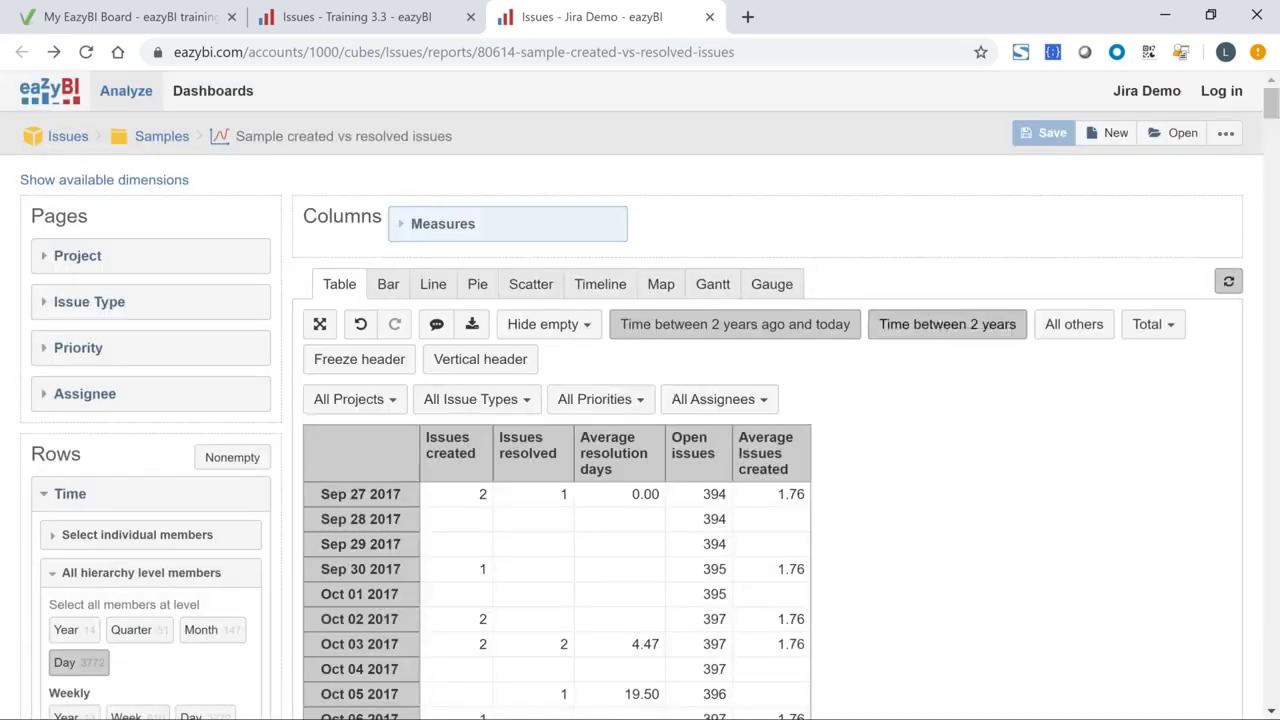
{"action": "type", "text": "an"}
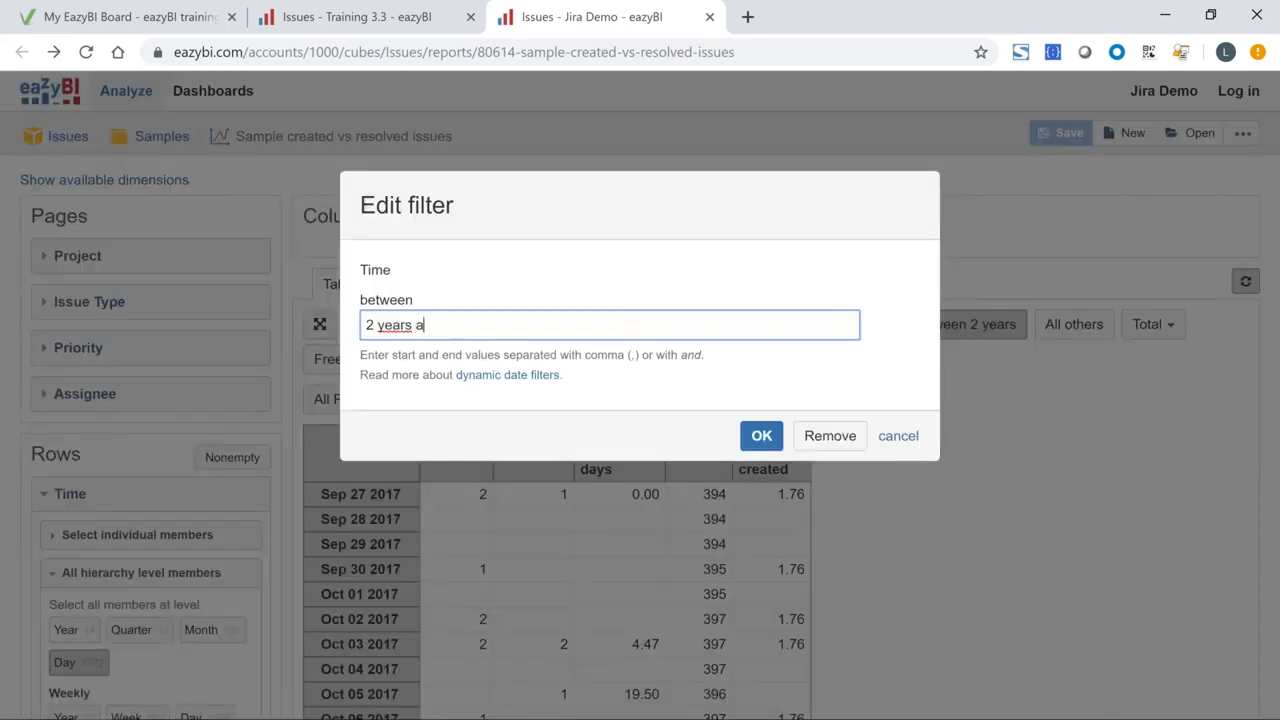
{"action": "type", "text": "d today"}
{"action": "left_click", "coordinate": [762, 436]}
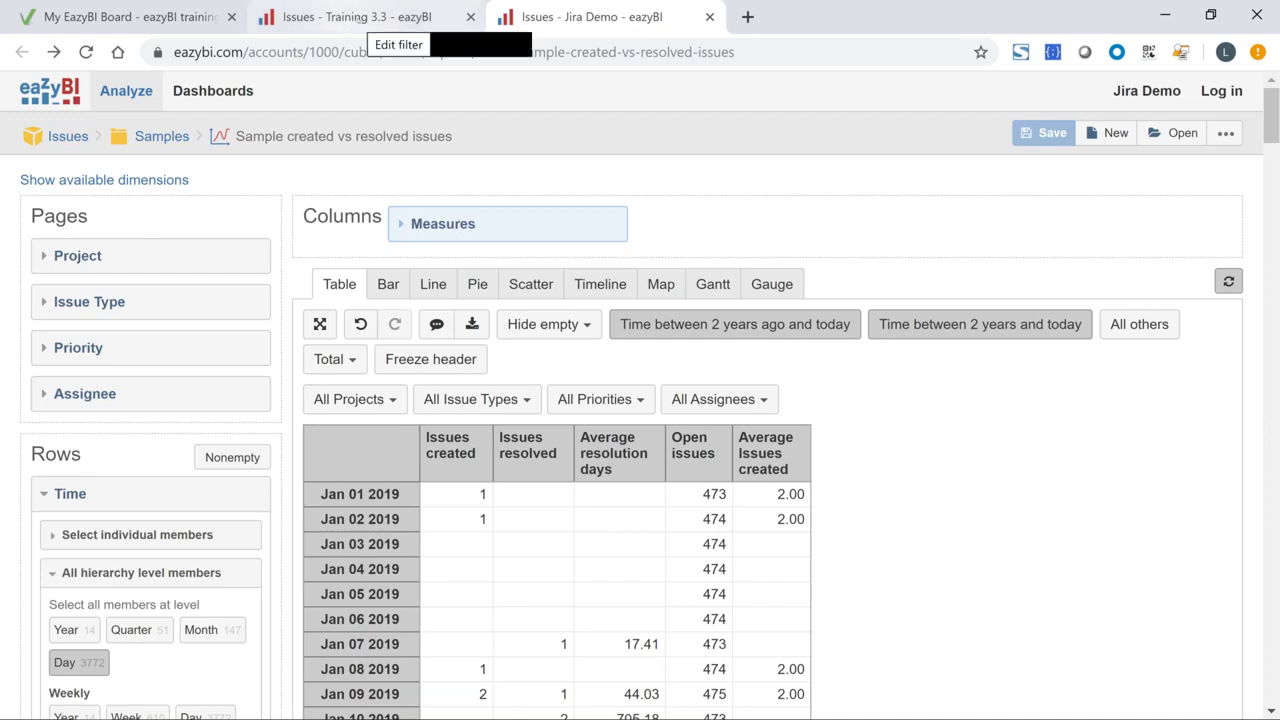
Step: Switch to the Training 3.3 report and show the member options of the Assignee, Issue Type and Status dimensions
{"action": "left_click", "coordinate": [350, 20]}
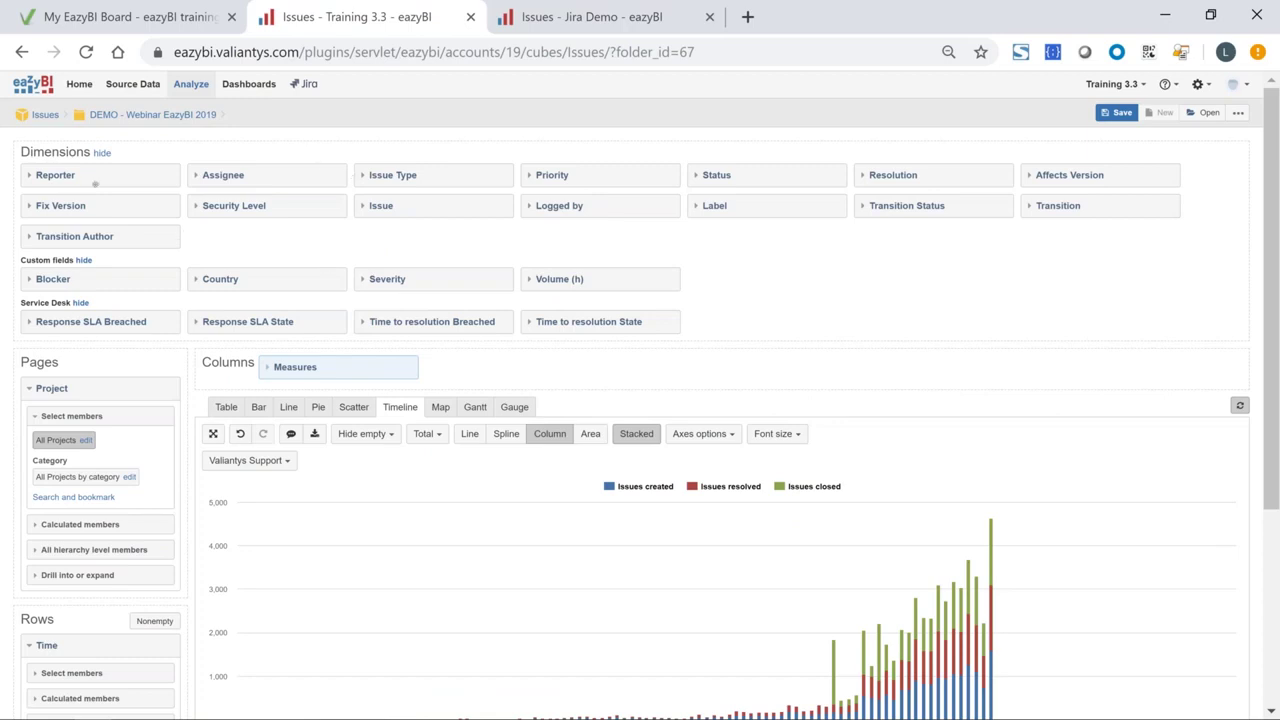
{"action": "left_click", "coordinate": [197, 175]}
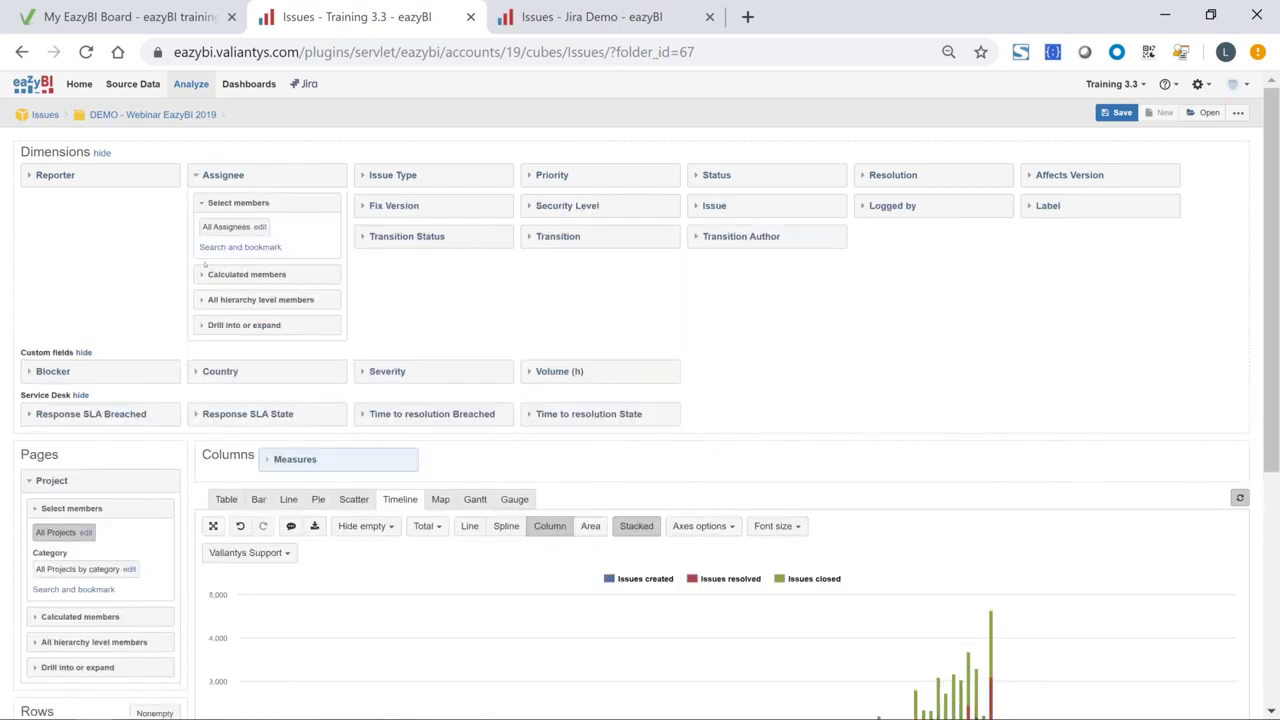
{"action": "left_click", "coordinate": [205, 274]}
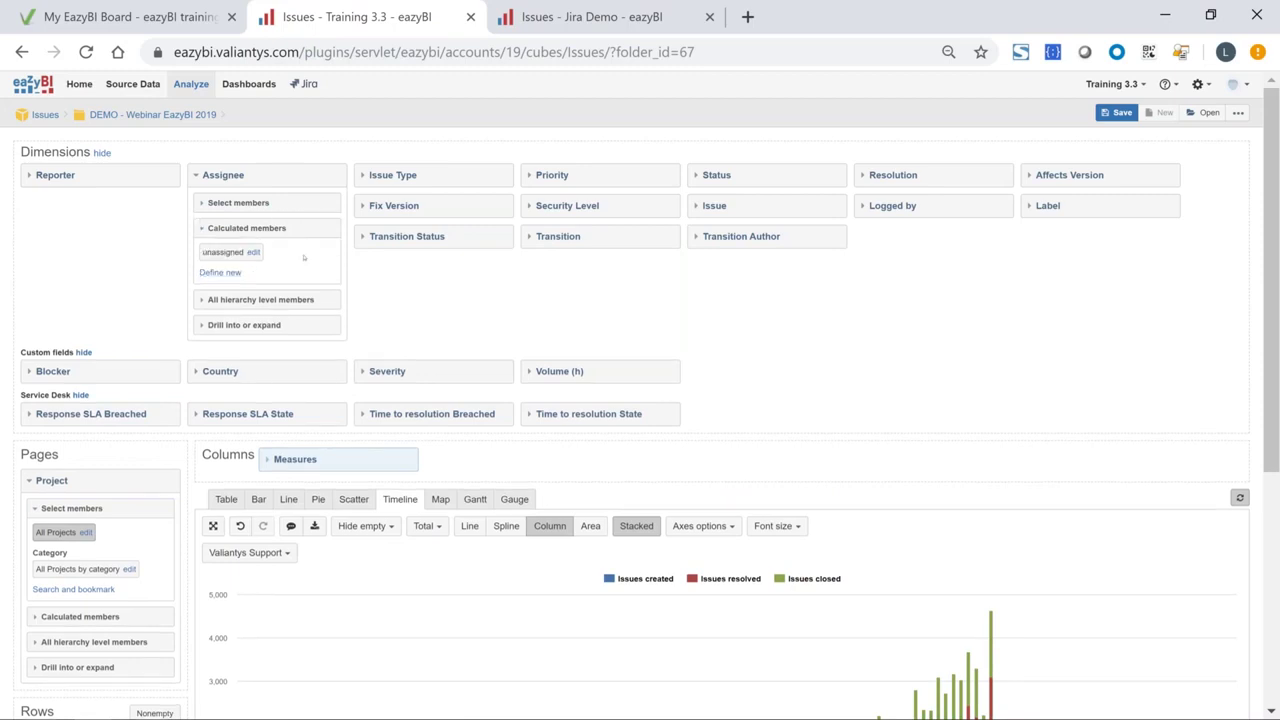
{"action": "left_click", "coordinate": [370, 175]}
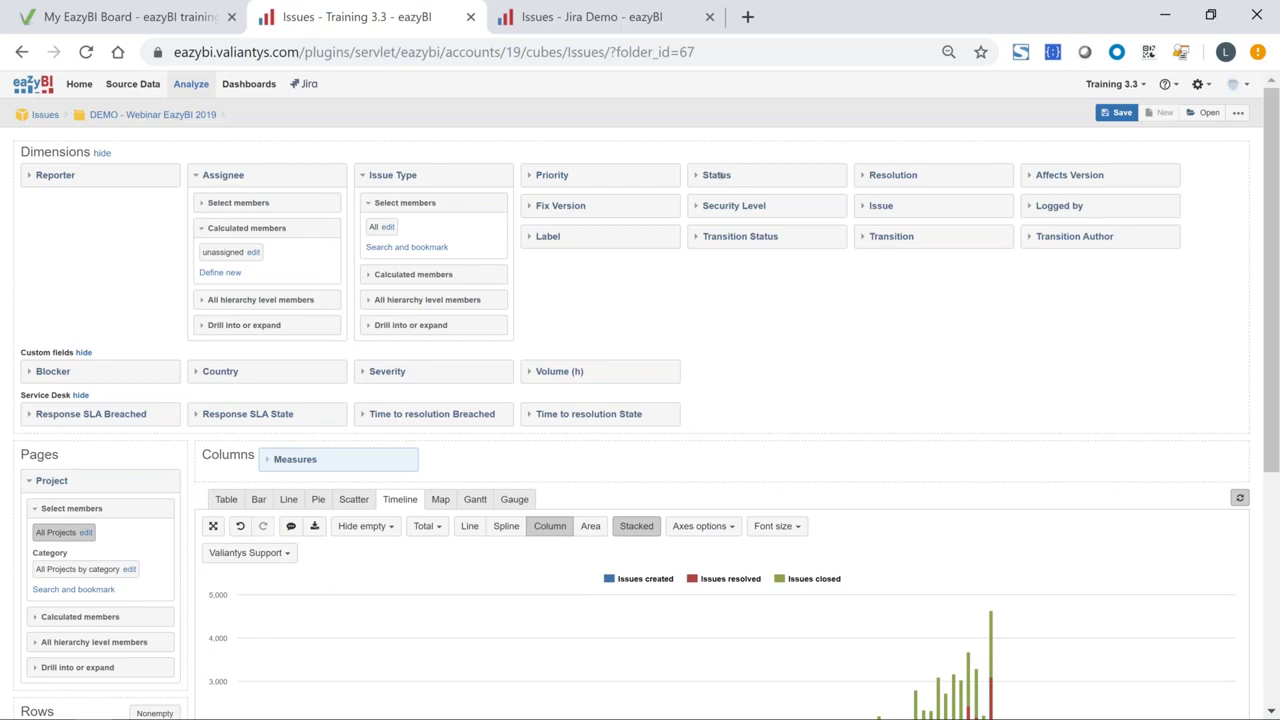
{"action": "left_click", "coordinate": [716, 175]}
{"action": "left_click", "coordinate": [367, 174]}
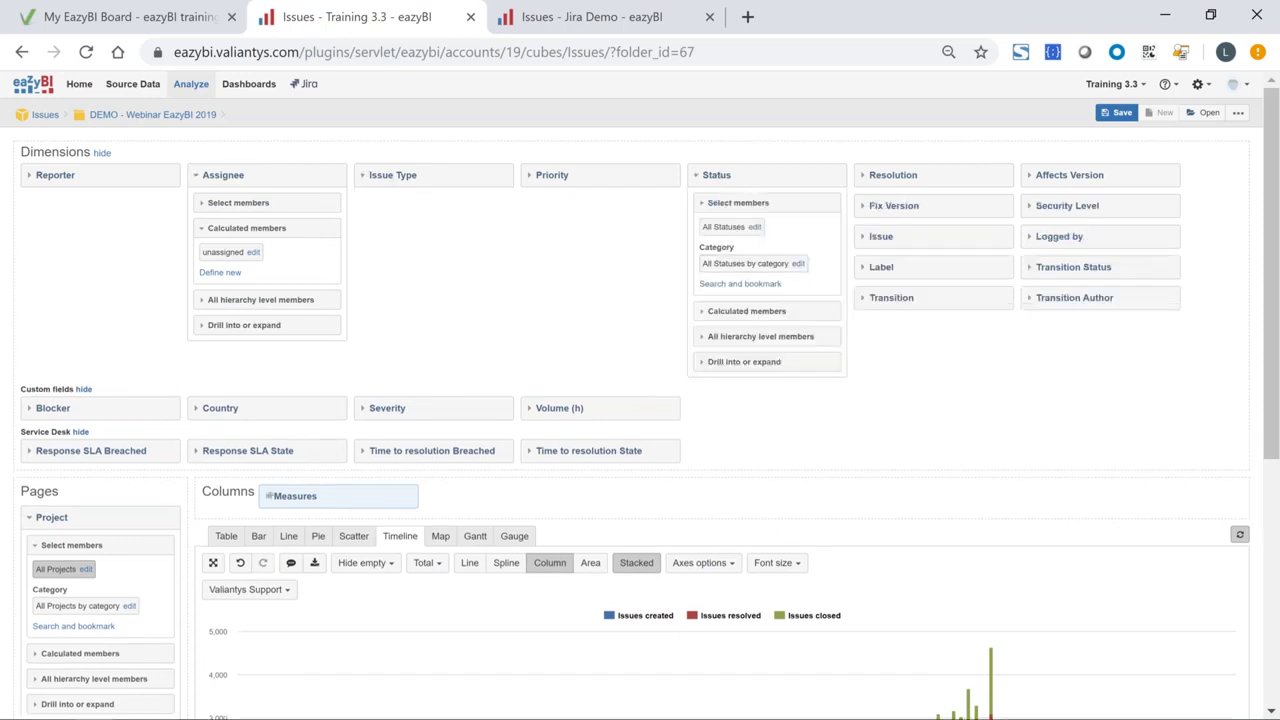
Step: Show the calculated members of Measures and view the formulas of Objectif and Remaining Hours without changing them
{"action": "left_click", "coordinate": [294, 496]}
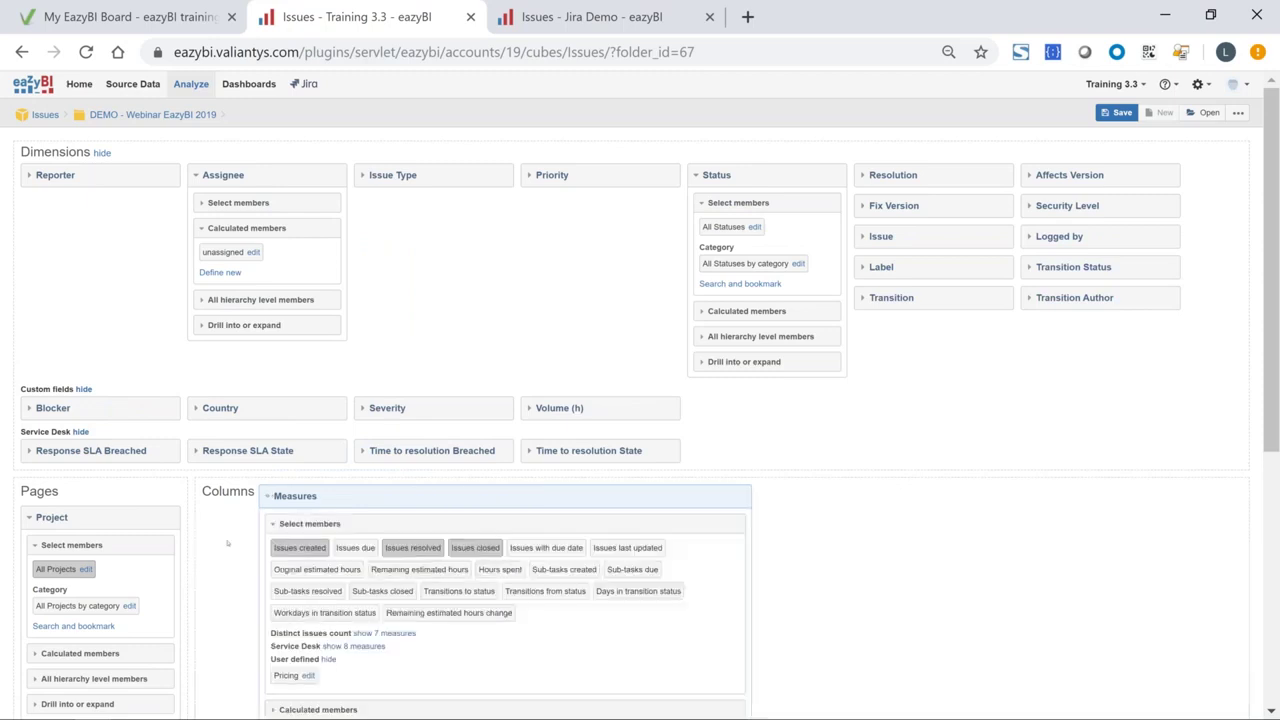
{"action": "scroll", "coordinate": [227, 543], "scroll_direction": "down", "scroll_amount": 3}
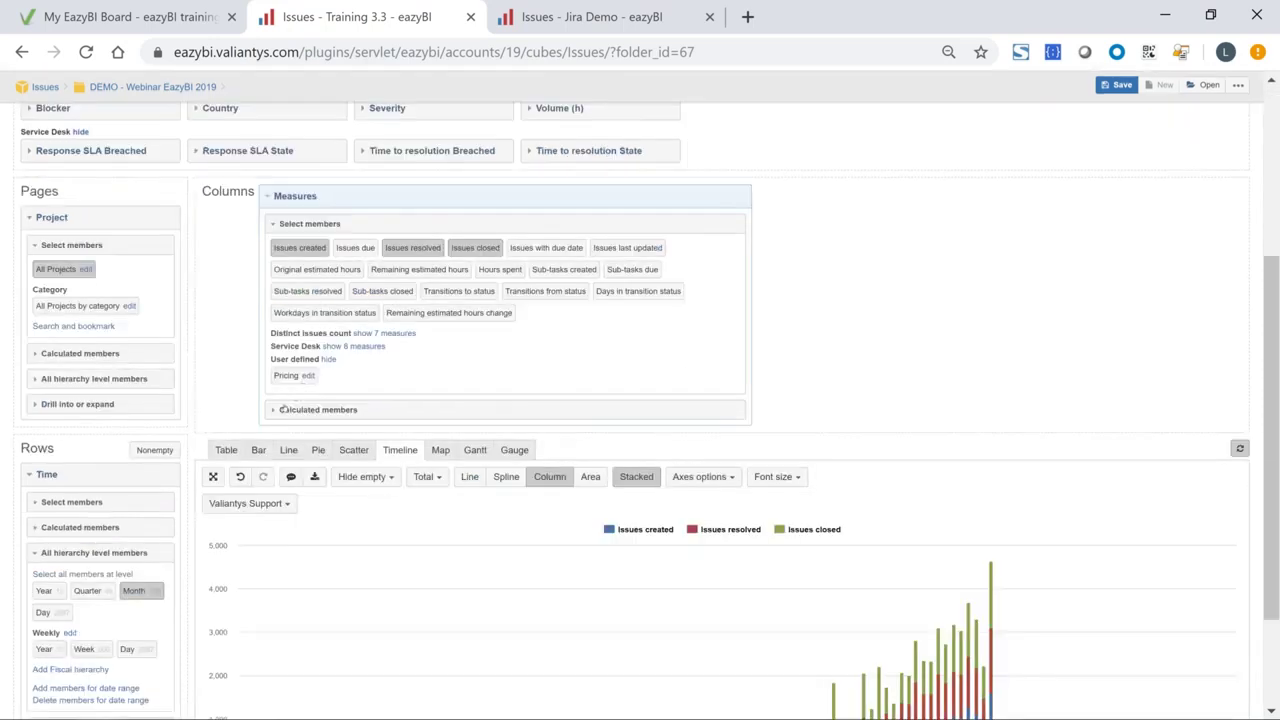
{"action": "left_click", "coordinate": [300, 409]}
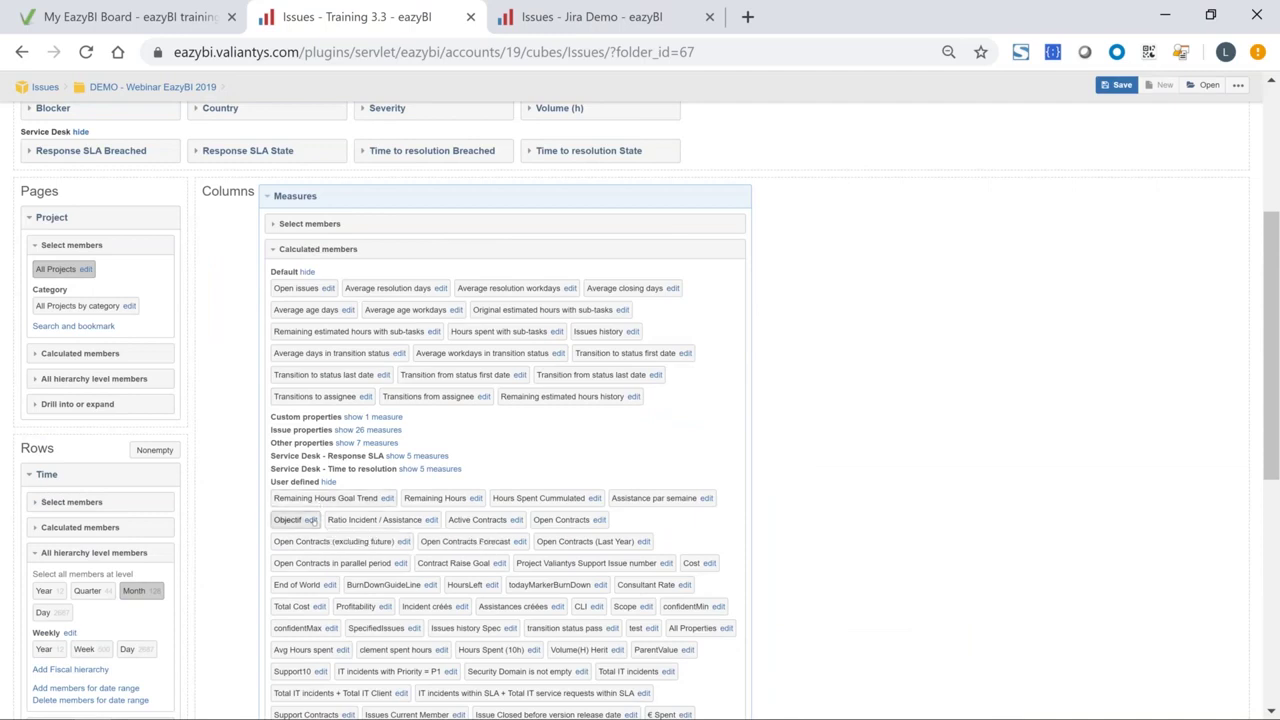
{"action": "left_click", "coordinate": [310, 520]}
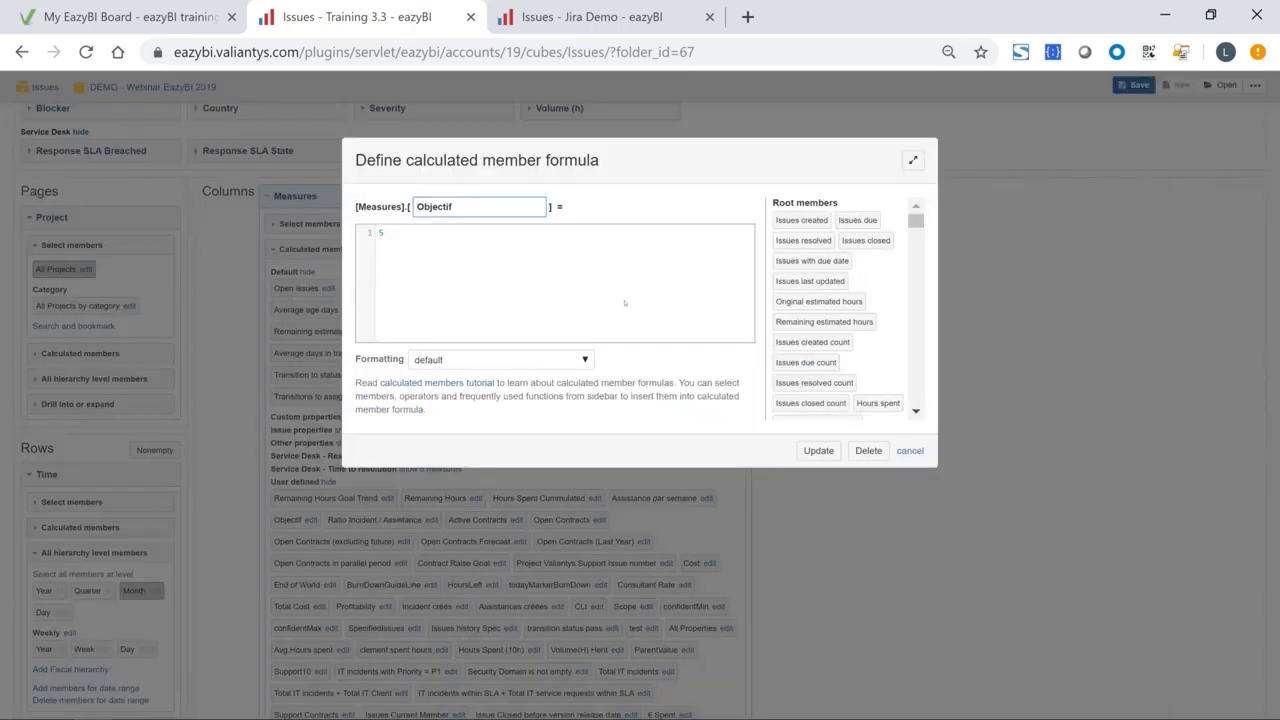
{"action": "left_click", "coordinate": [910, 450]}
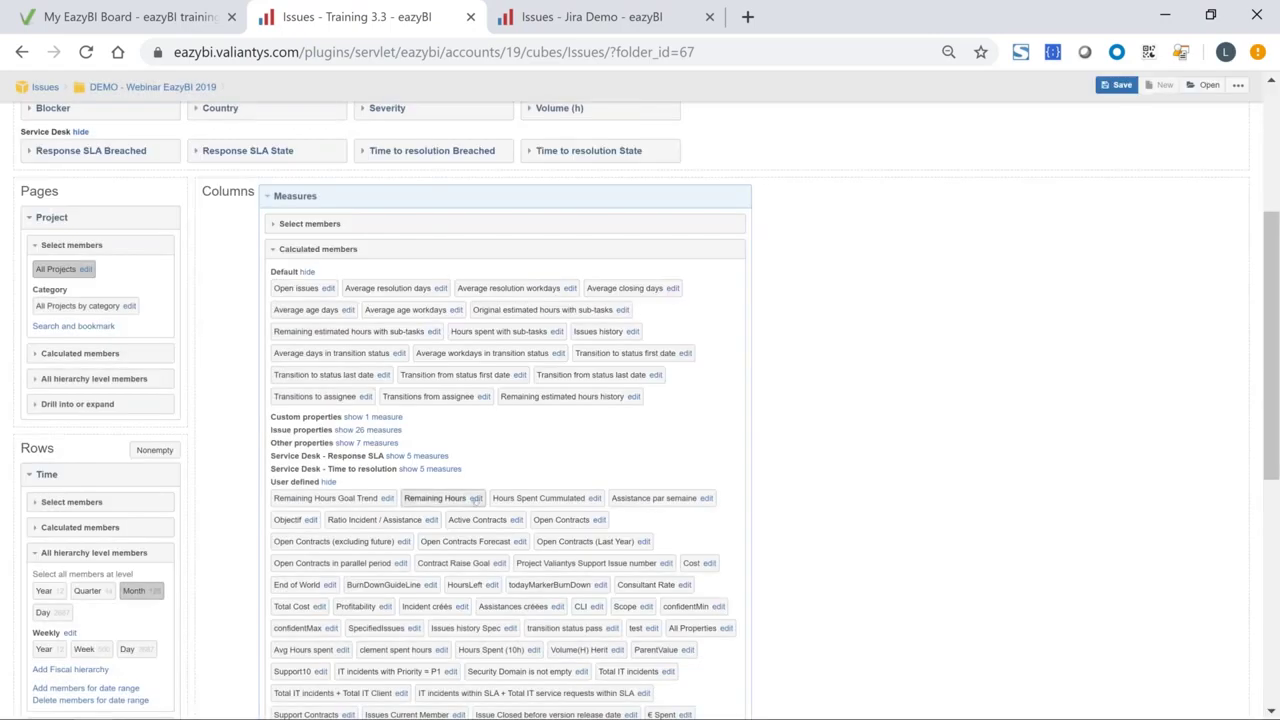
{"action": "left_click", "coordinate": [476, 498]}
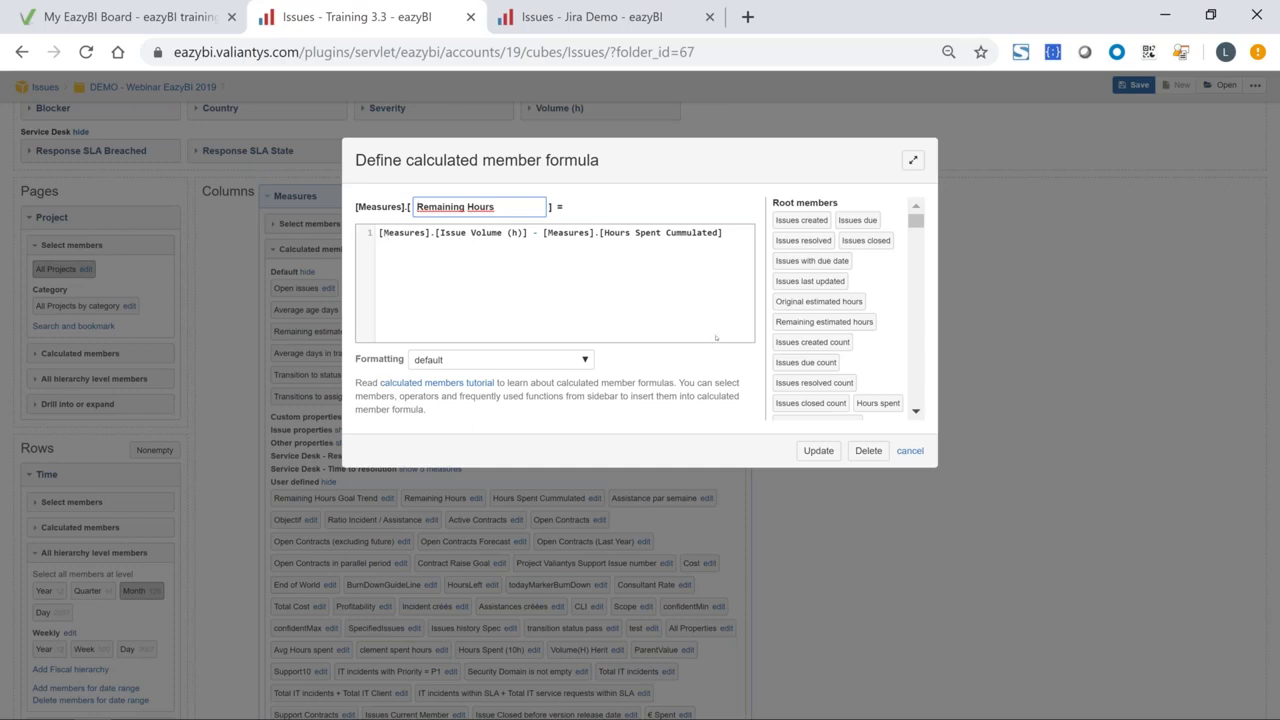
{"action": "left_click", "coordinate": [910, 451]}
{"action": "scroll", "coordinate": [450, 560], "scroll_direction": "down", "scroll_amount": 5}
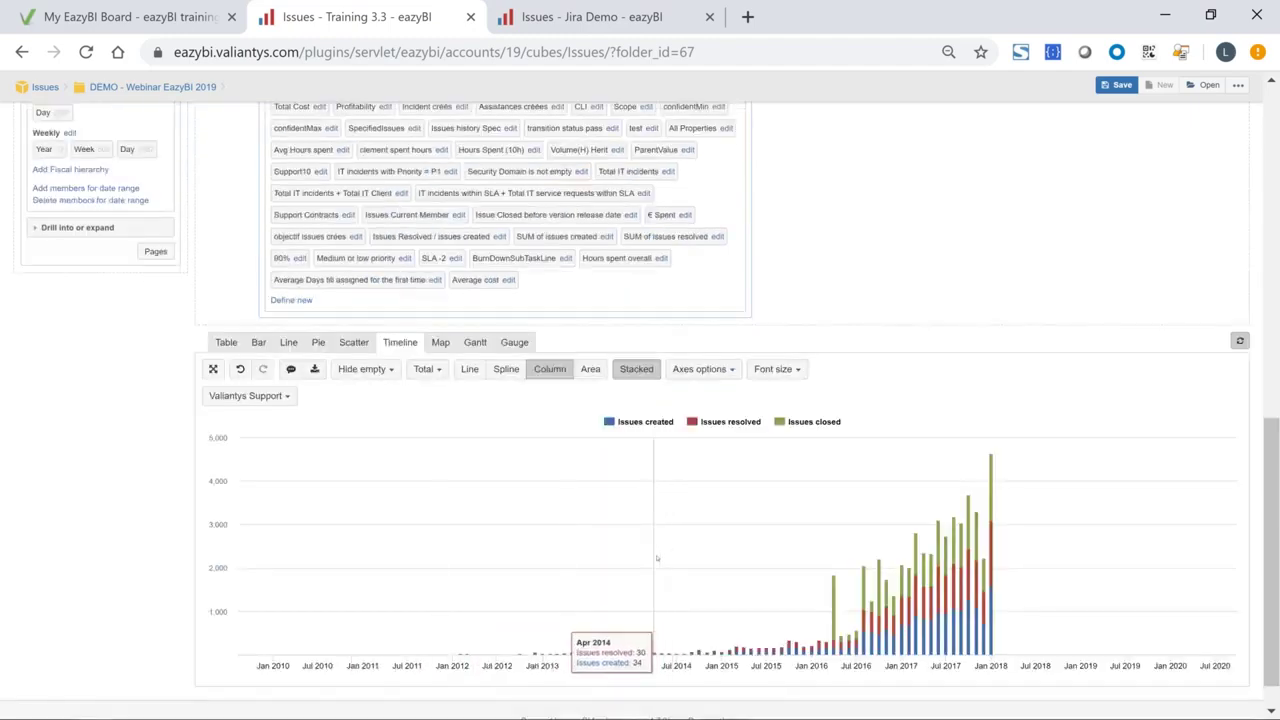
Step: Open the Solution Dashboard and view the dashboards' data access roles without changing them
{"action": "scroll", "coordinate": [657, 558], "scroll_direction": "up", "scroll_amount": 10}
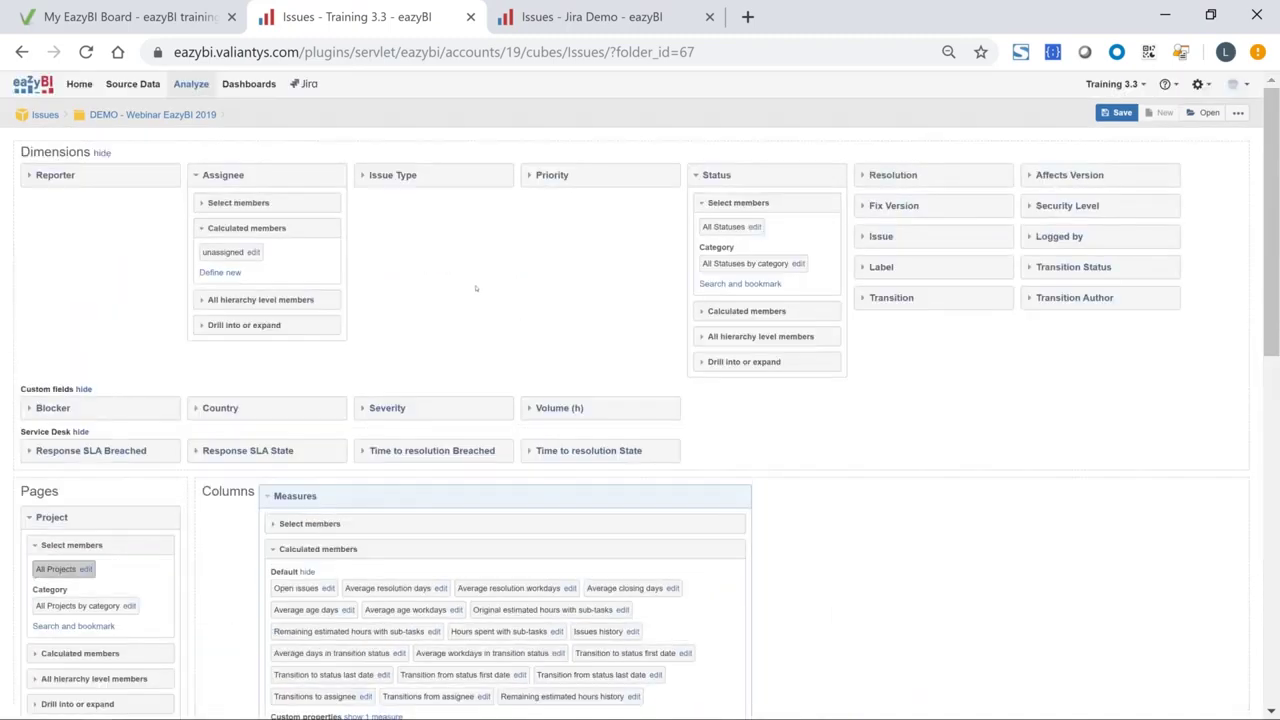
{"action": "left_click", "coordinate": [246, 87]}
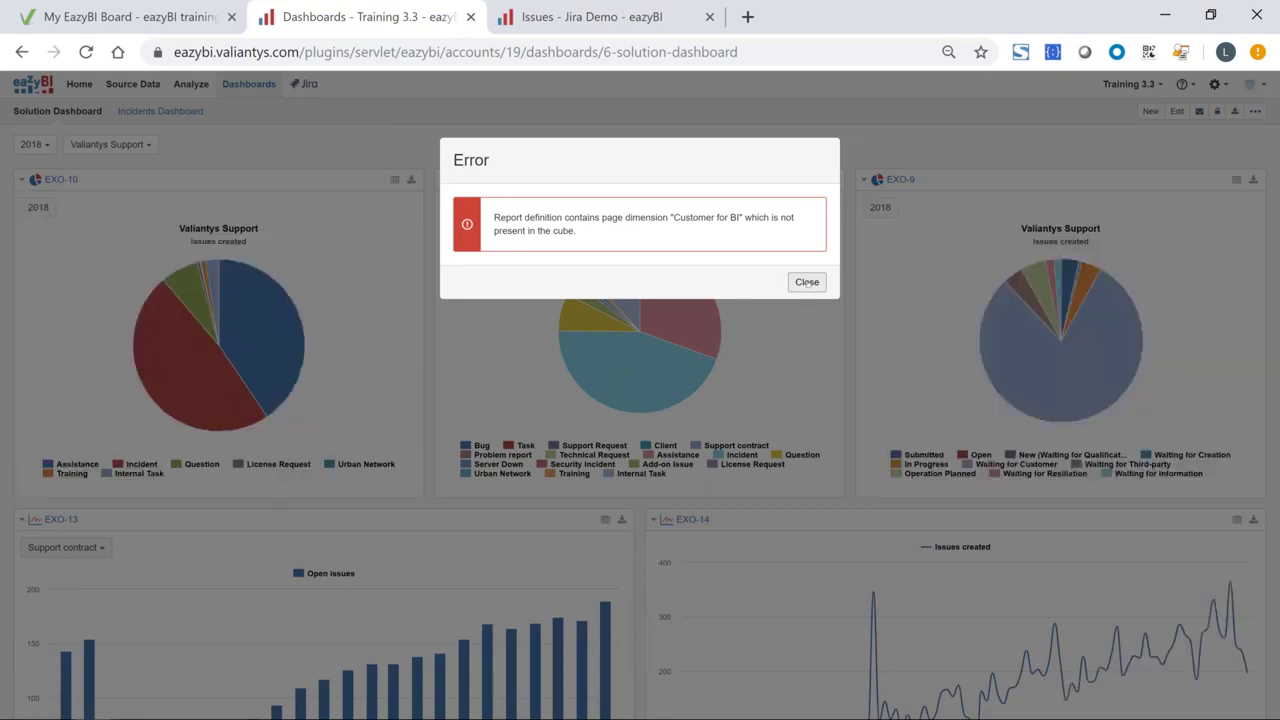
{"action": "left_click", "coordinate": [806, 283]}
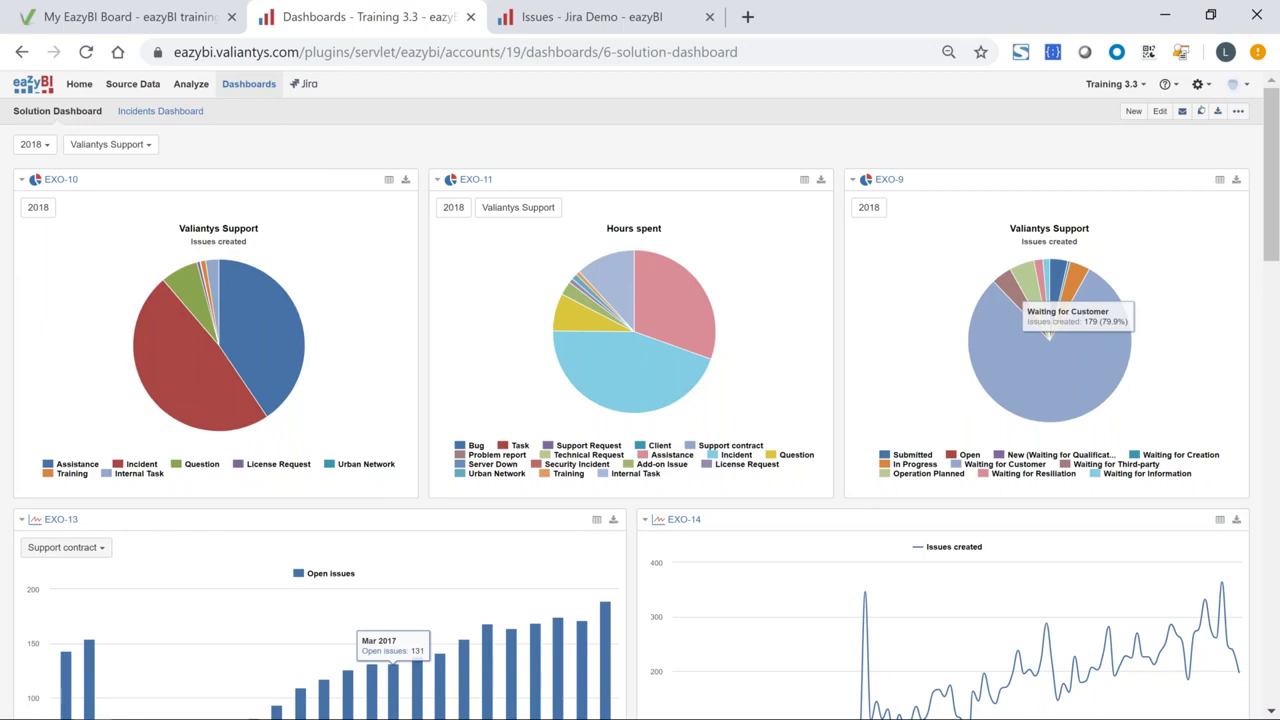
{"action": "left_click", "coordinate": [1200, 111]}
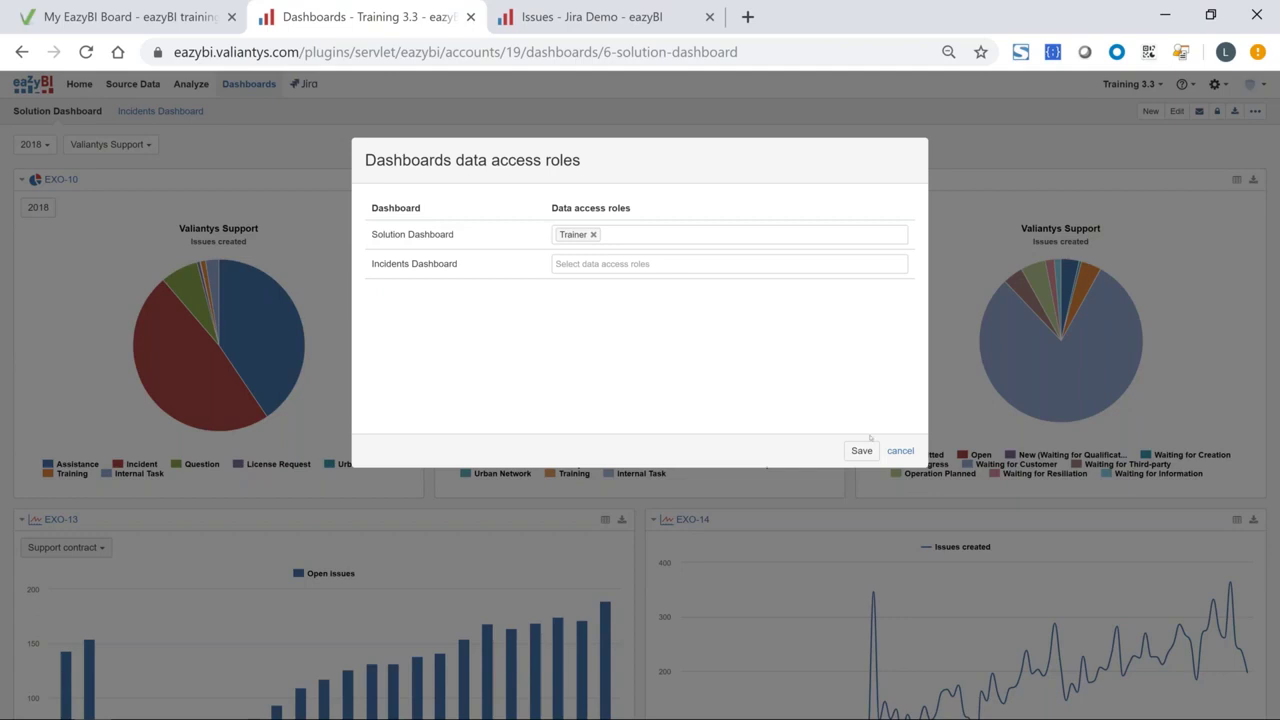
{"action": "left_click", "coordinate": [900, 451]}
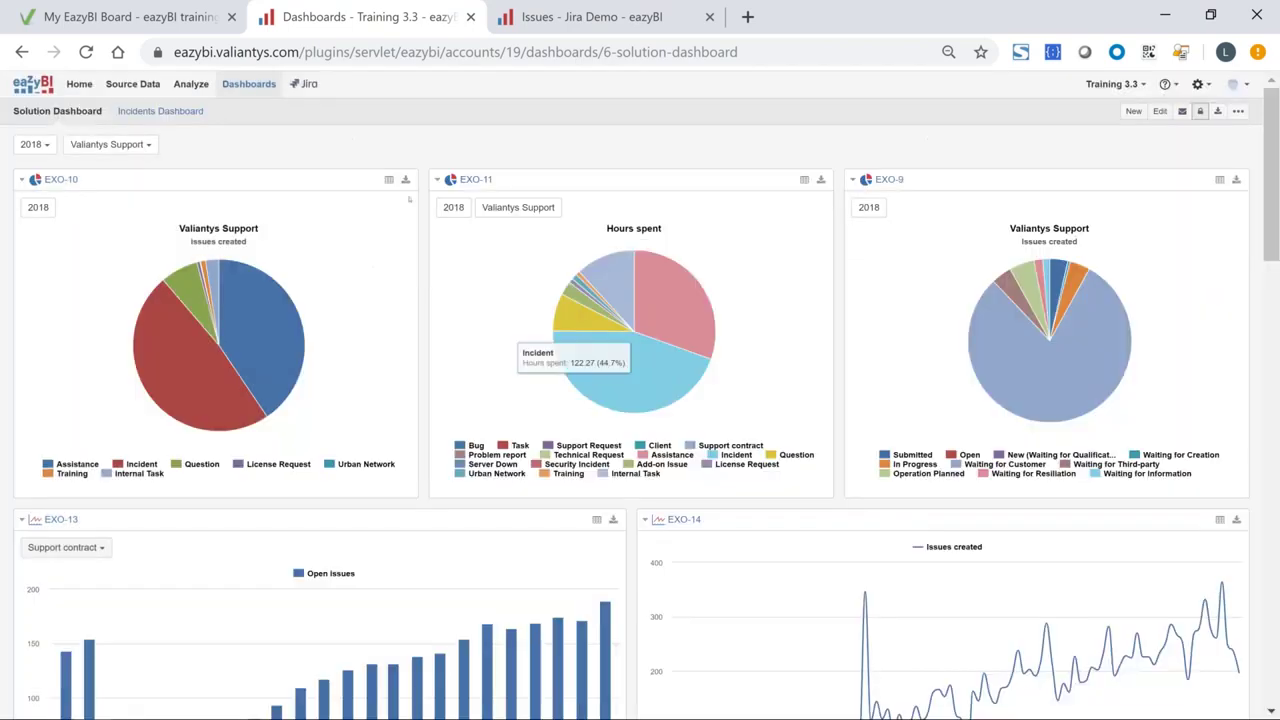
Step: Show the export formats of the EXO-10 chart, and of DEMO - Incident Status Trend on the Jira dashboard My EazyBI Board
{"action": "left_click", "coordinate": [405, 180]}
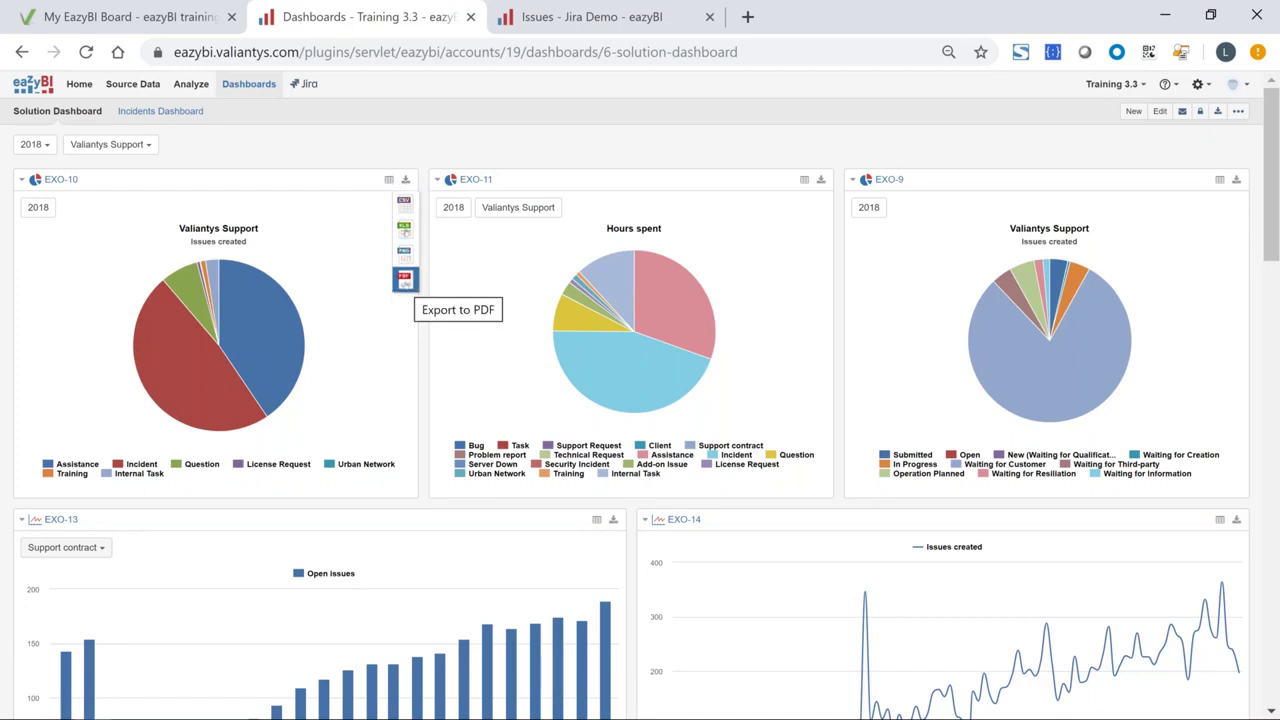
{"action": "left_click", "coordinate": [404, 278]}
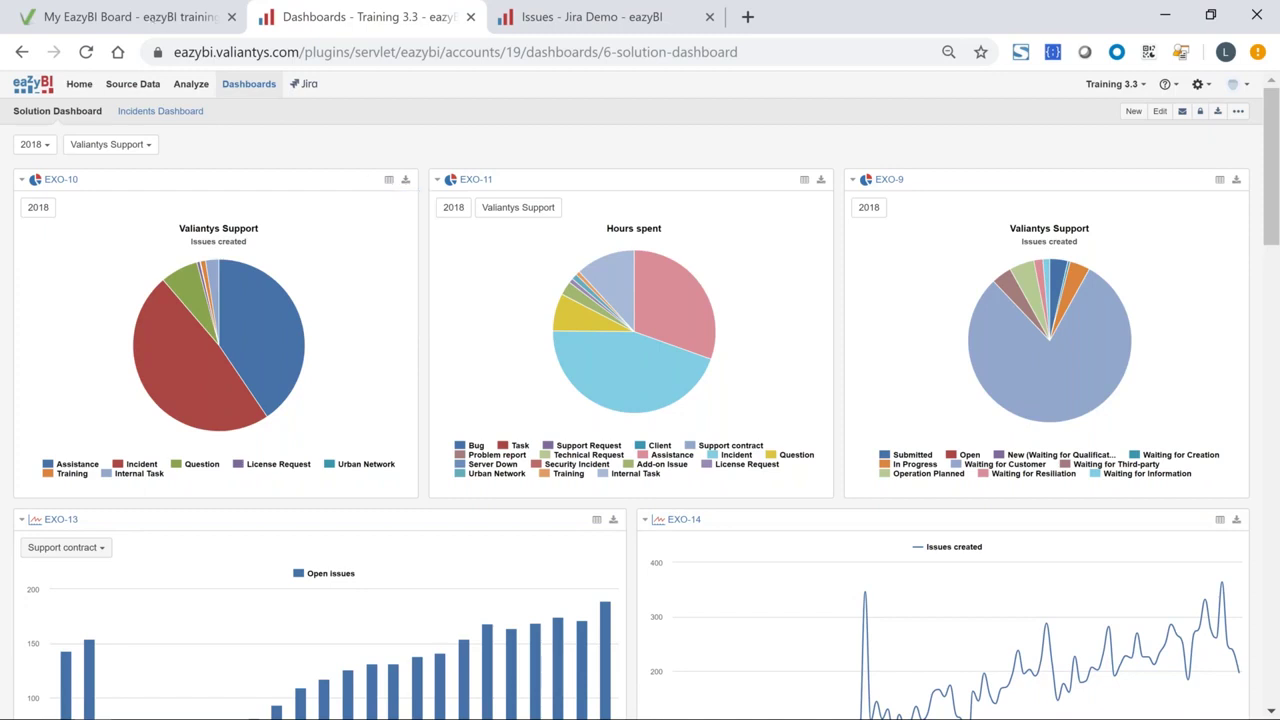
{"action": "left_click", "coordinate": [147, 17]}
{"action": "left_click", "coordinate": [688, 244]}
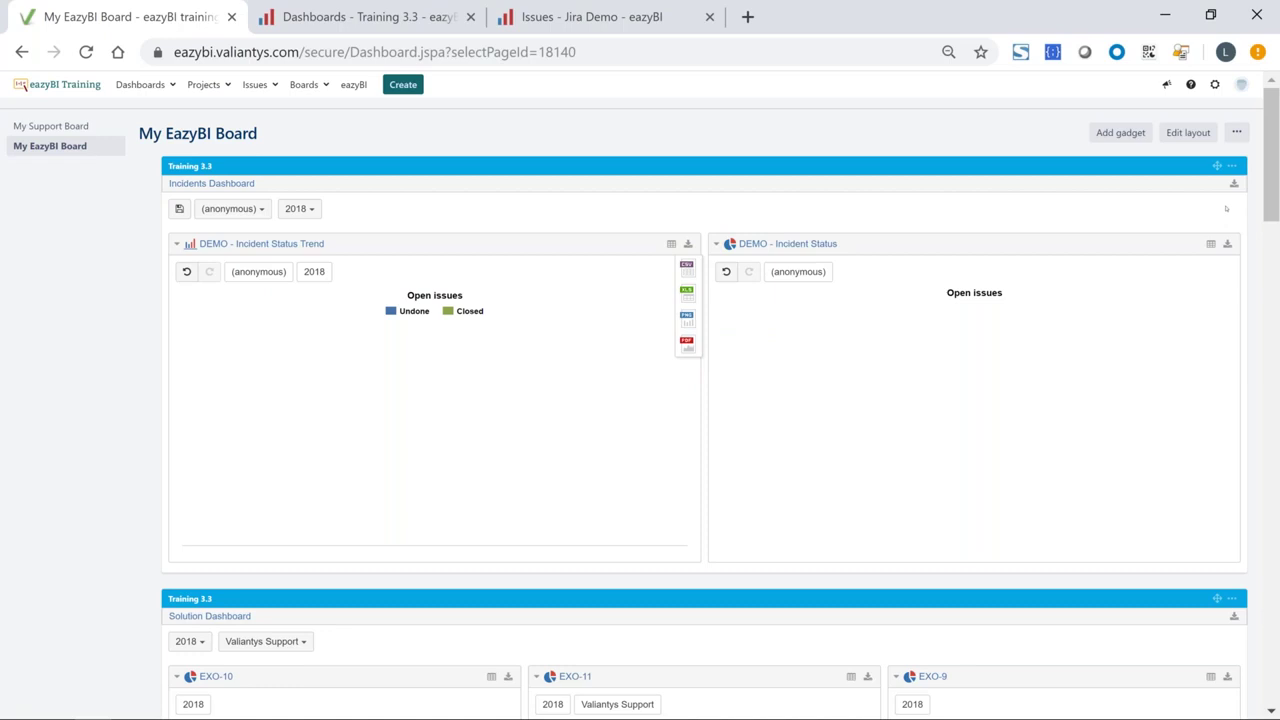
Step: Export the whole Incidents Dashboard gadget to PDF and open the downloaded file
{"action": "left_click", "coordinate": [1234, 184]}
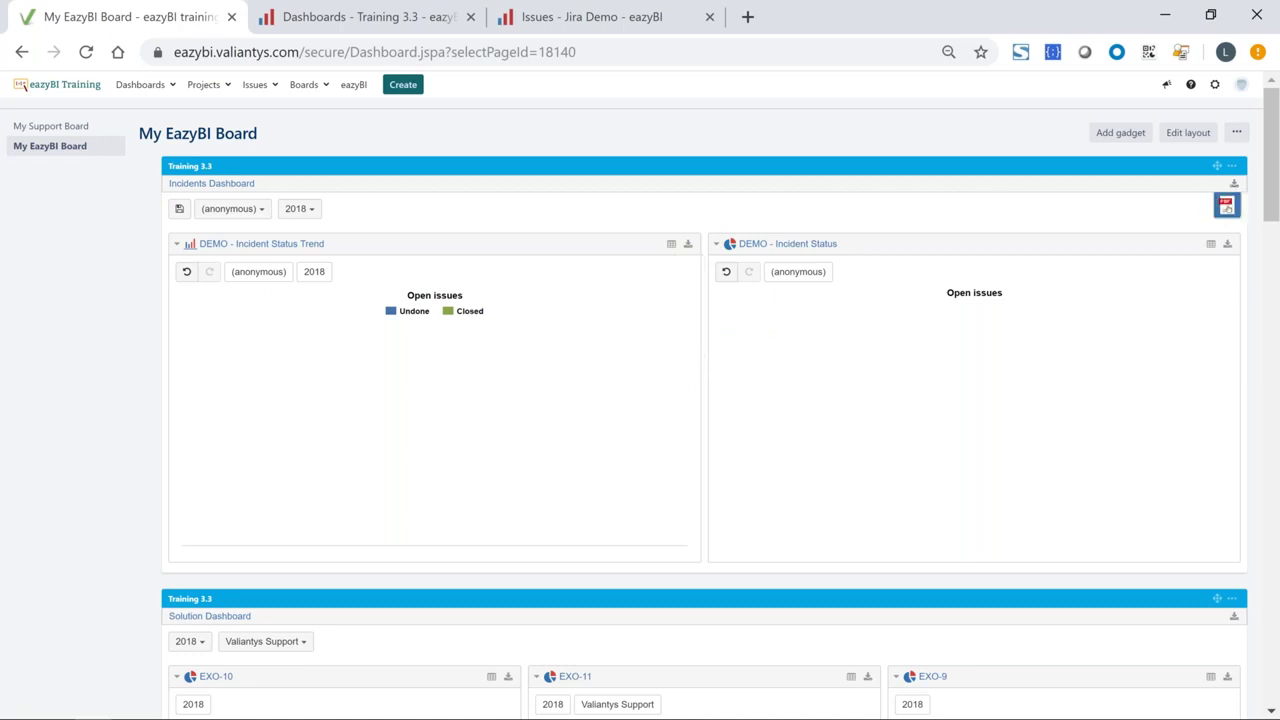
{"action": "left_click", "coordinate": [1227, 205]}
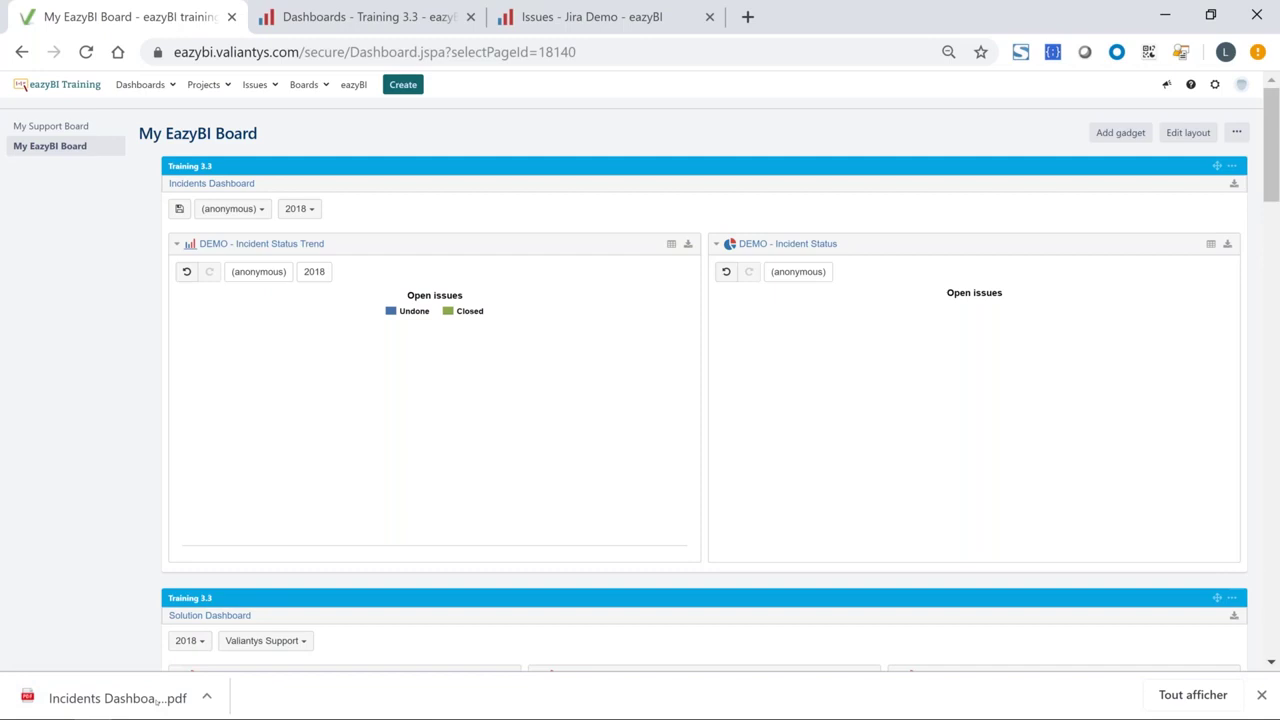
{"action": "left_click", "coordinate": [117, 698]}
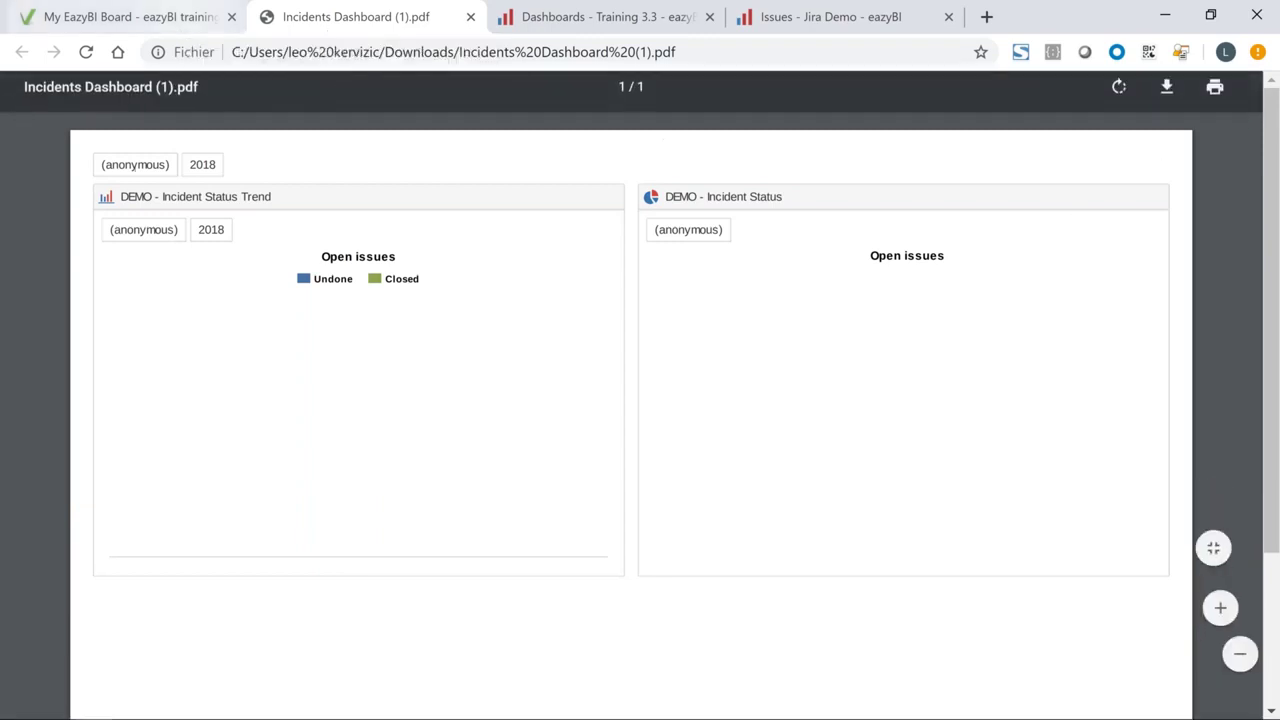
Step: Set the Incidents Dashboard's reporter filter to All Reporters on My EazyBI Board and close the exported PDF
{"action": "left_click", "coordinate": [176, 28]}
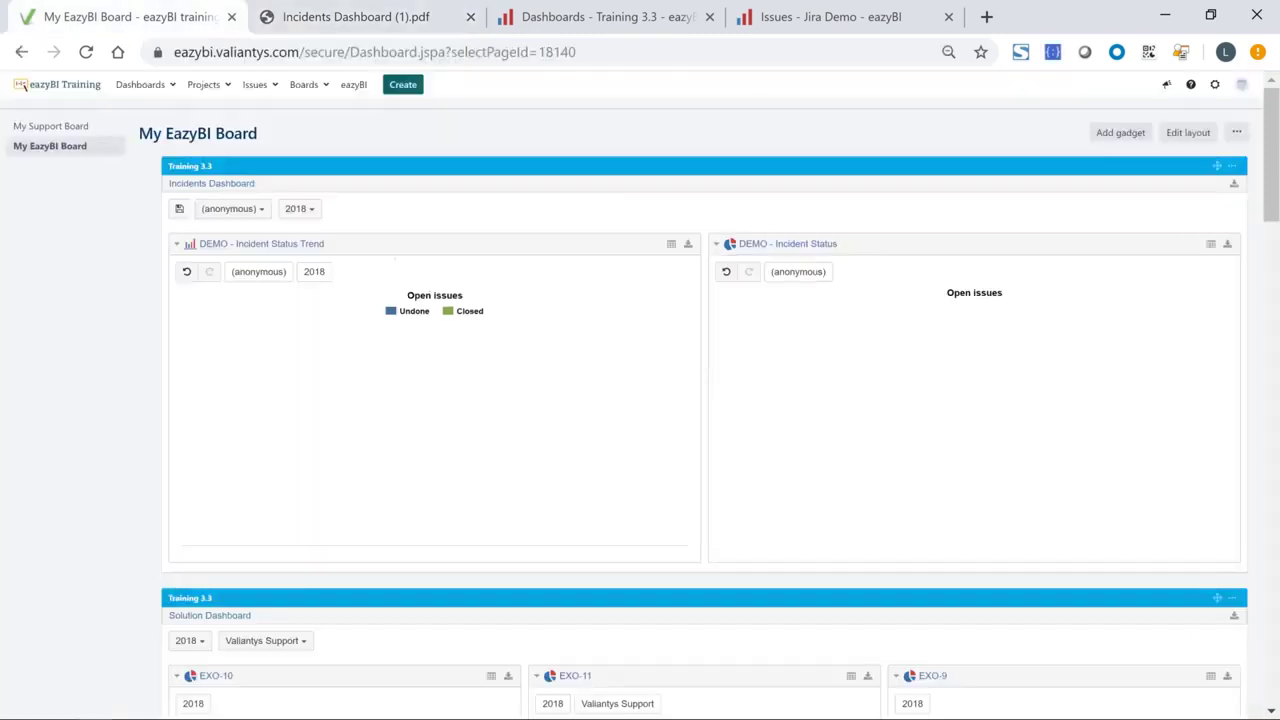
{"action": "left_click", "coordinate": [231, 209]}
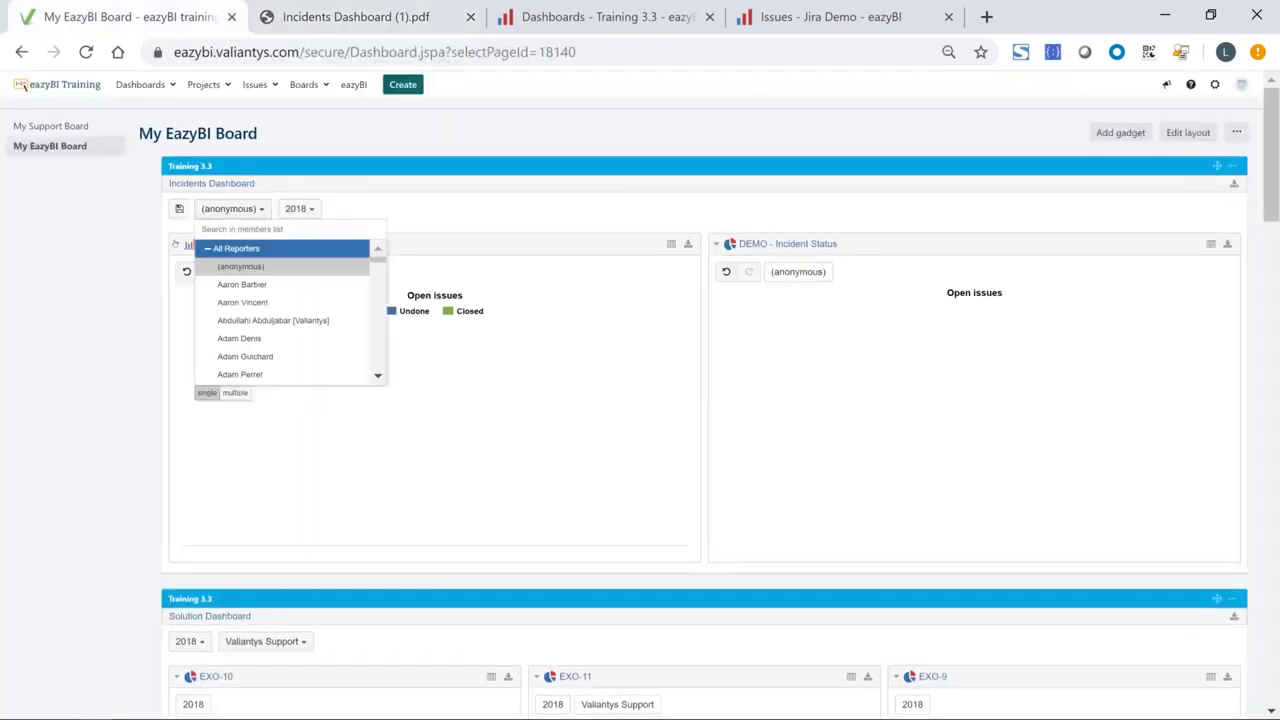
{"action": "left_click", "coordinate": [236, 248]}
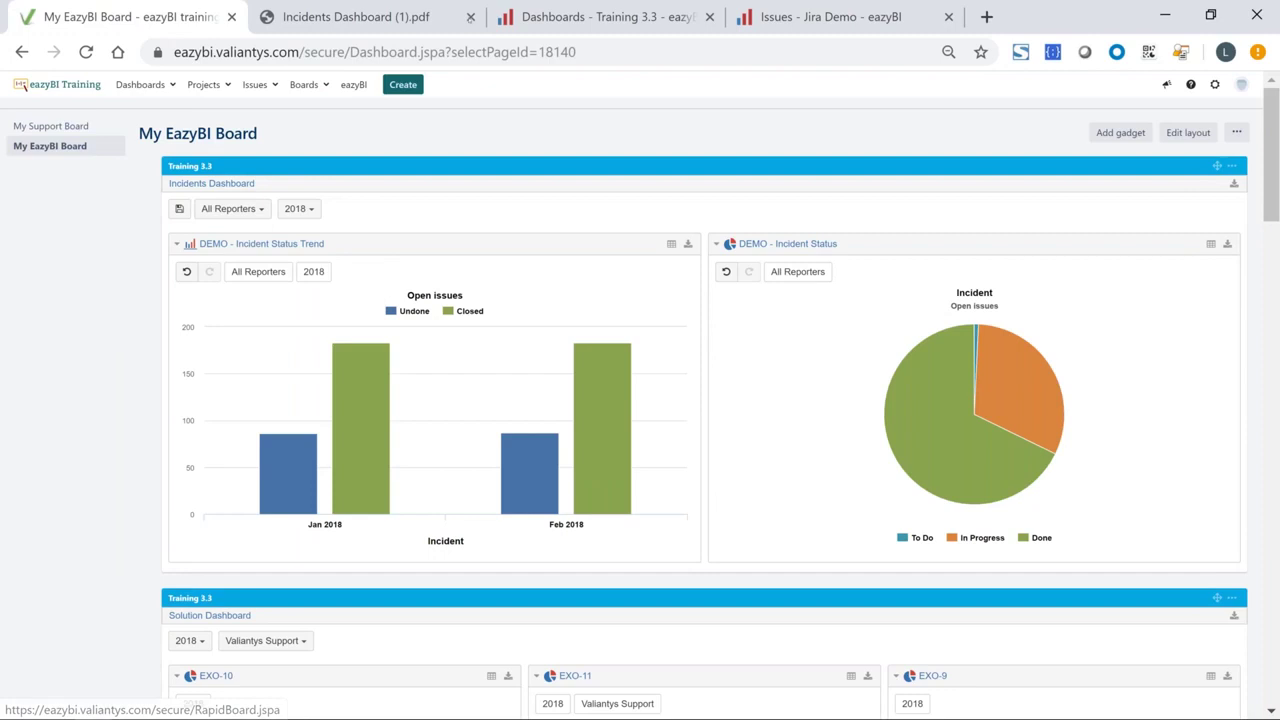
{"action": "middle_click", "coordinate": [433, 27]}
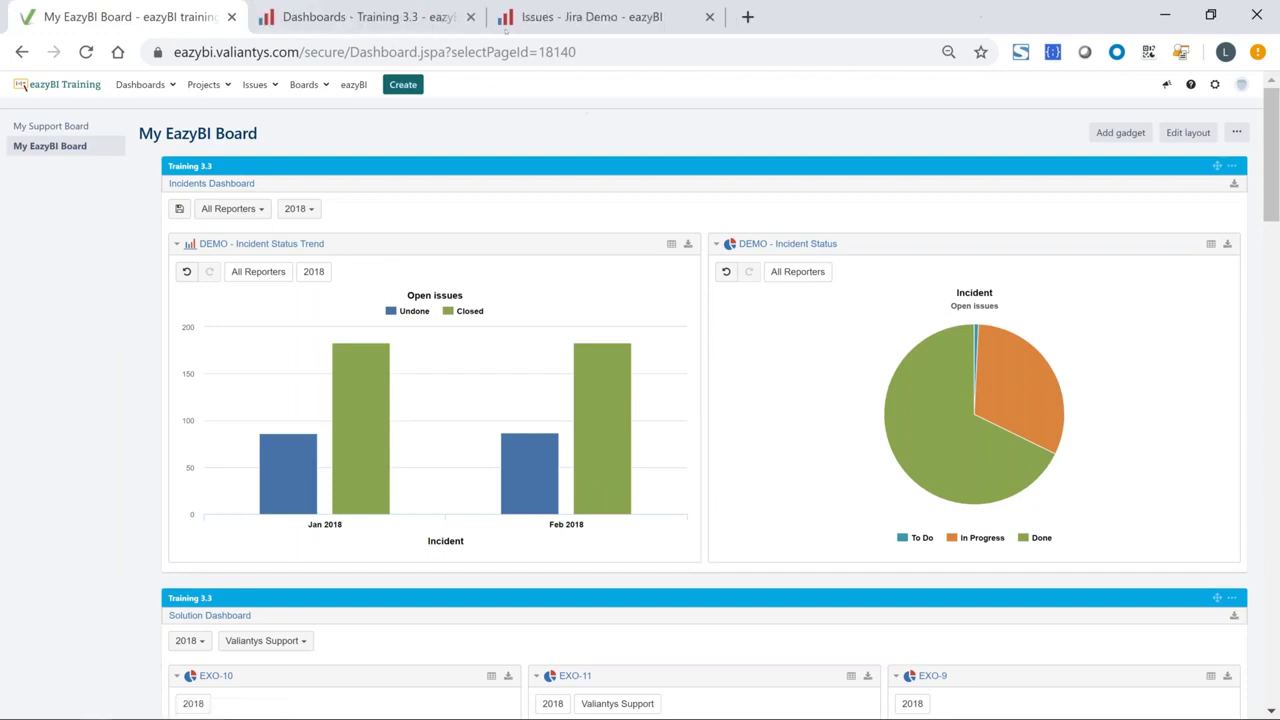
Step: Return to eazyBI's Solution Dashboard and look through all its charts, down to Sample open issues by assignee and status
{"action": "left_click", "coordinate": [433, 27]}
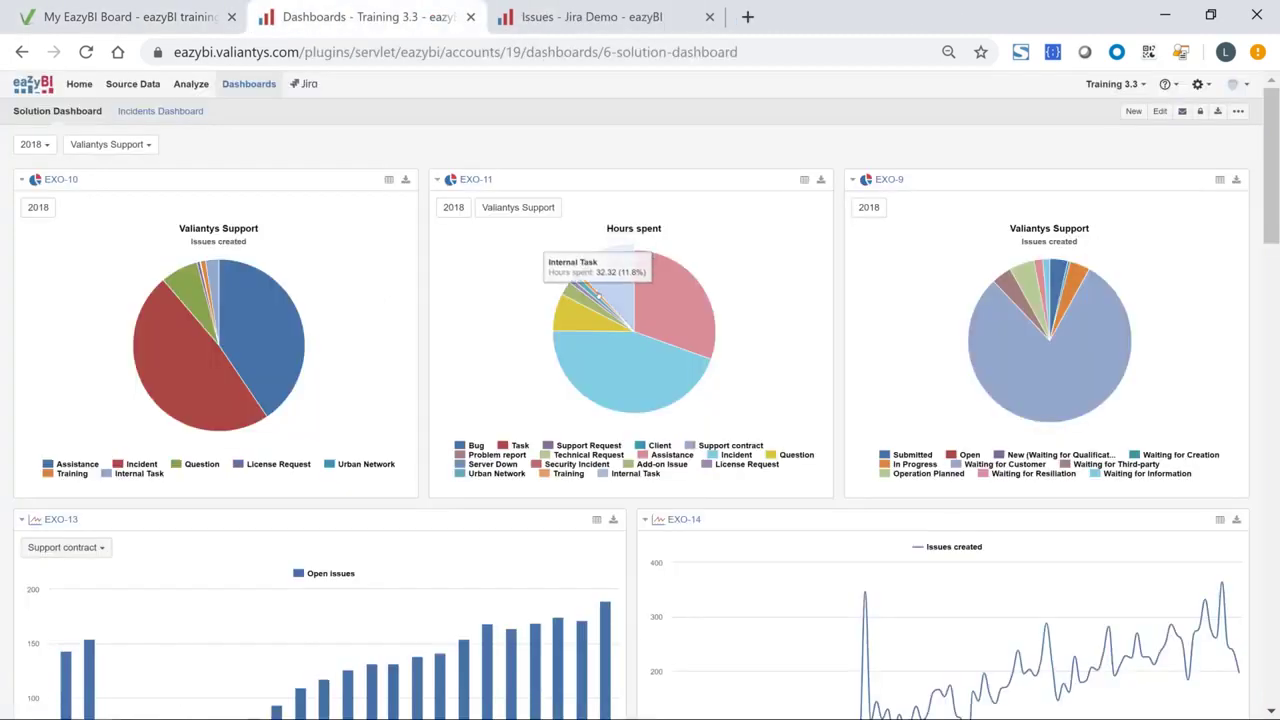
{"action": "scroll", "coordinate": [598, 296], "scroll_direction": "down", "scroll_amount": 4}
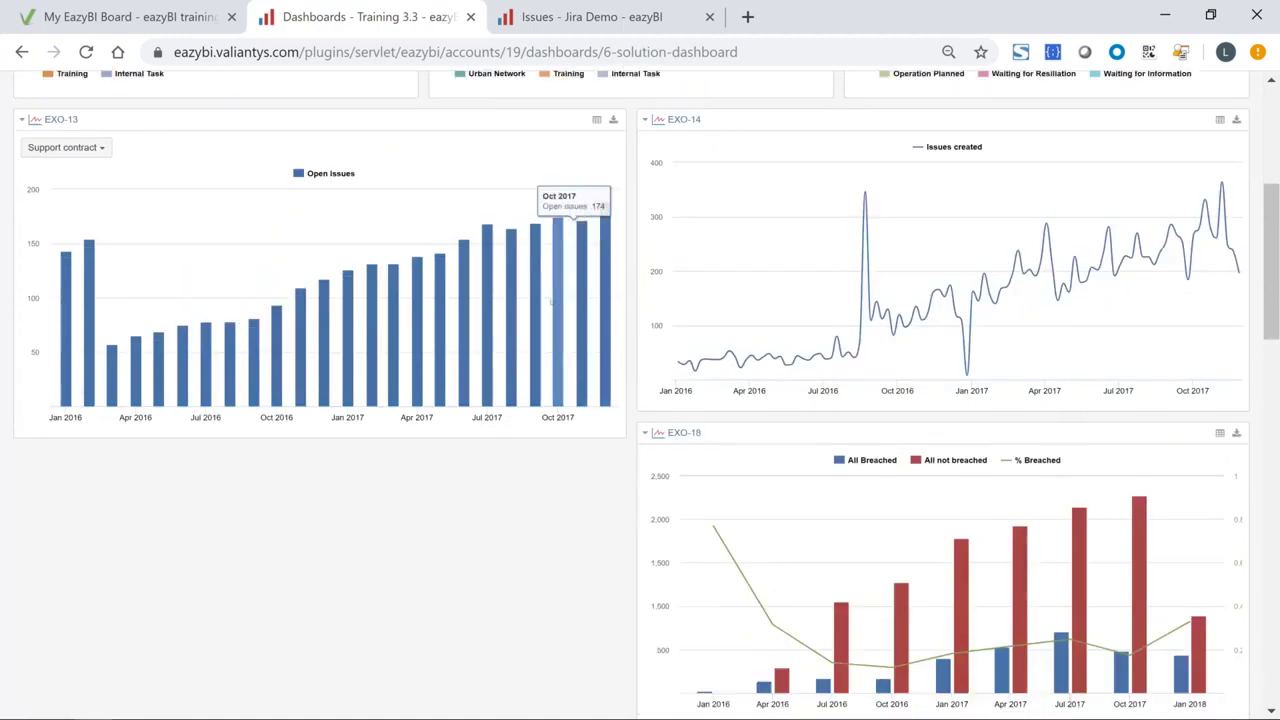
{"action": "scroll", "coordinate": [550, 302], "scroll_direction": "down", "scroll_amount": 4}
{"action": "scroll", "coordinate": [555, 301], "scroll_direction": "down", "scroll_amount": 2}
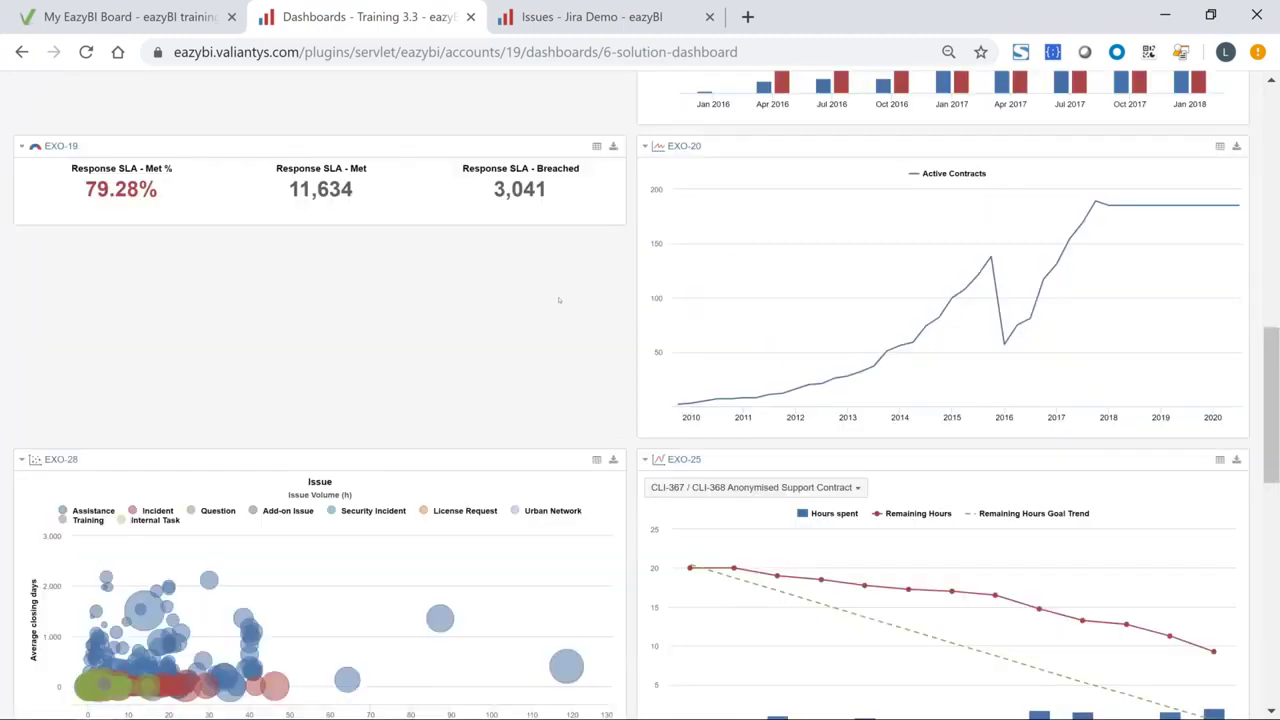
{"action": "scroll", "coordinate": [559, 300], "scroll_direction": "down", "scroll_amount": 8}
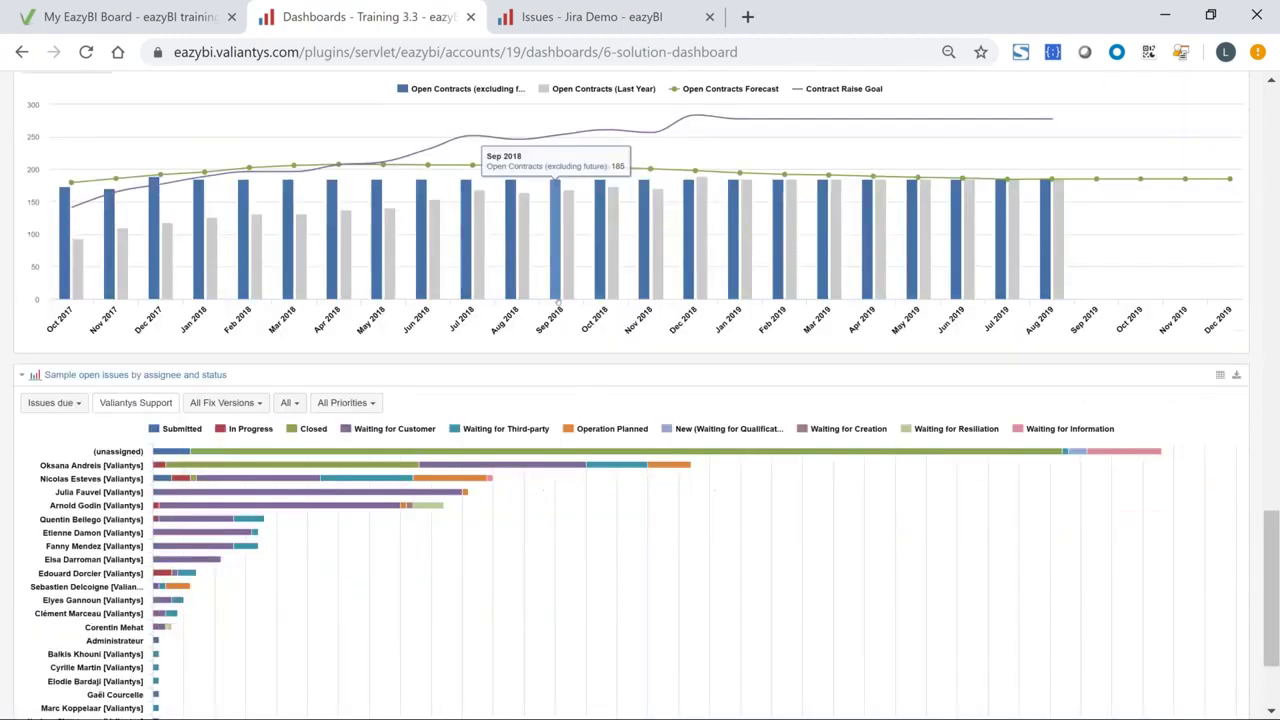
{"action": "scroll", "coordinate": [557, 300], "scroll_direction": "down", "scroll_amount": 2}
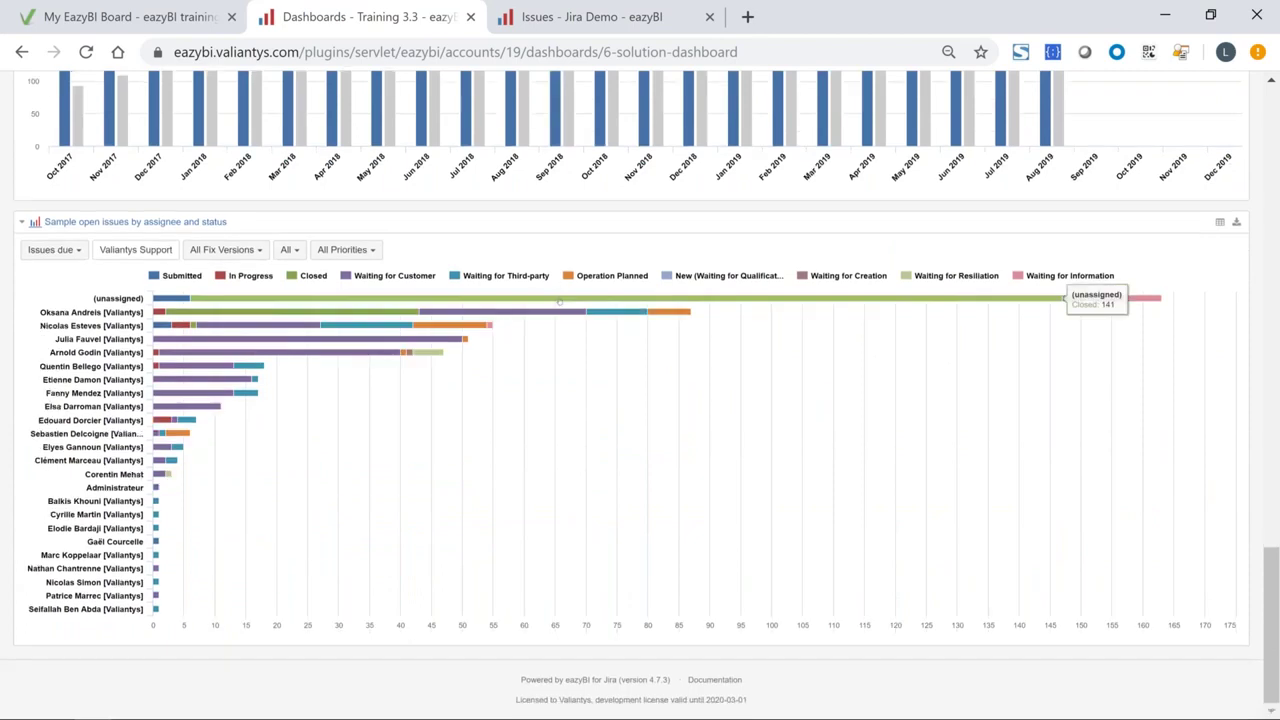
{"action": "scroll", "coordinate": [620, 140], "scroll_direction": "up", "scroll_amount": 15}
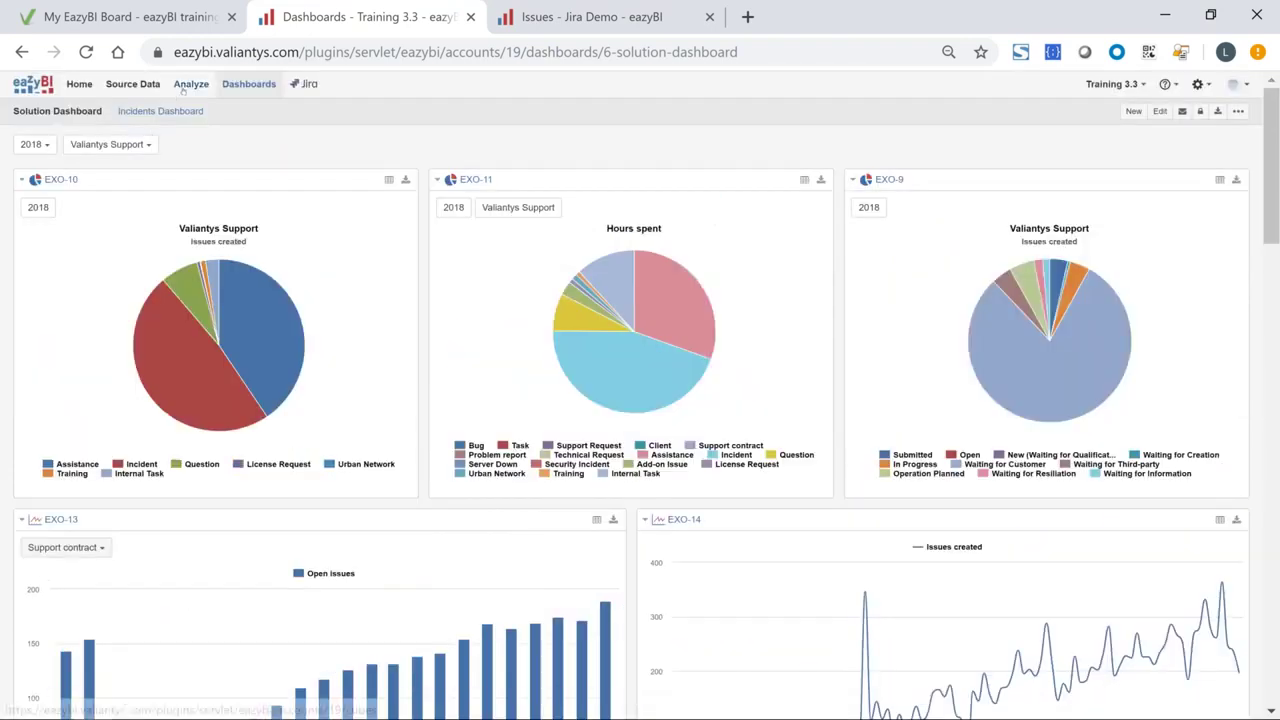
Step: Open DEMO - Issues Created - Incidents/Assistance from the DEMO - Webinar EazyBI 2019 folder and view it as map, Gantt and gauge charts
{"action": "left_click", "coordinate": [186, 86]}
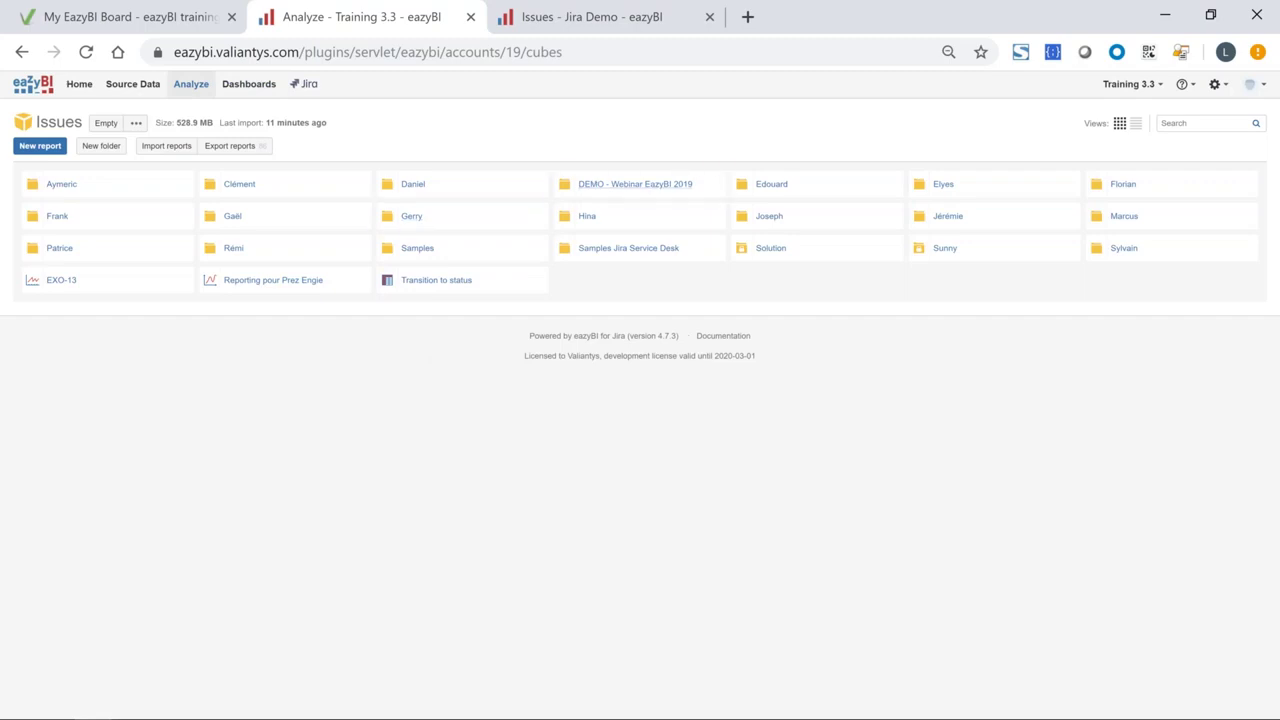
{"action": "left_click", "coordinate": [635, 184]}
{"action": "left_click", "coordinate": [625, 204]}
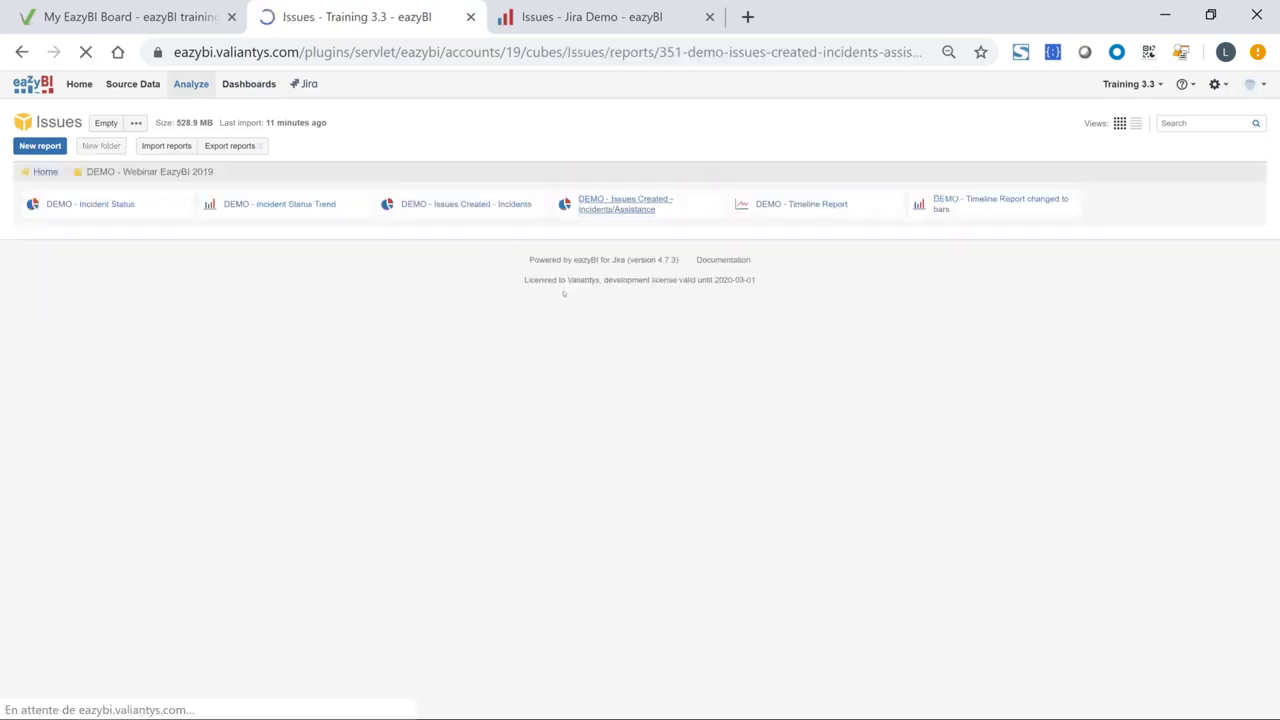
{"action": "left_click", "coordinate": [439, 219]}
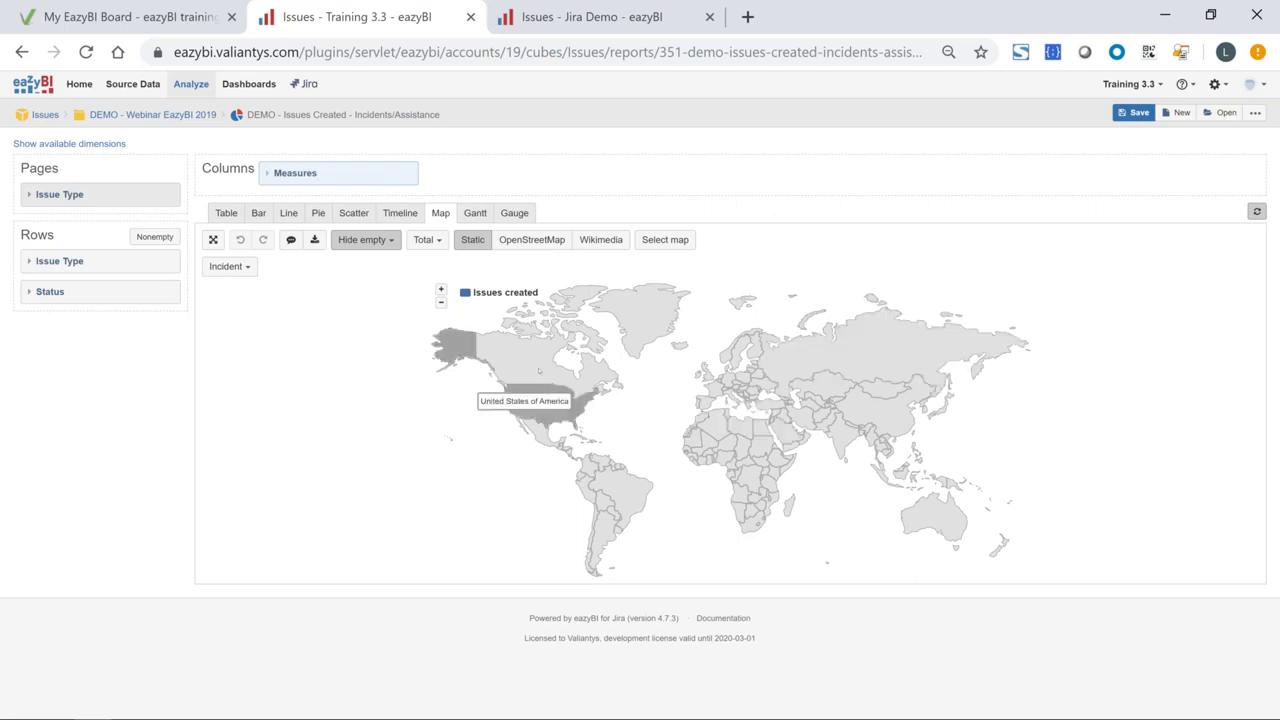
{"action": "left_click", "coordinate": [471, 211]}
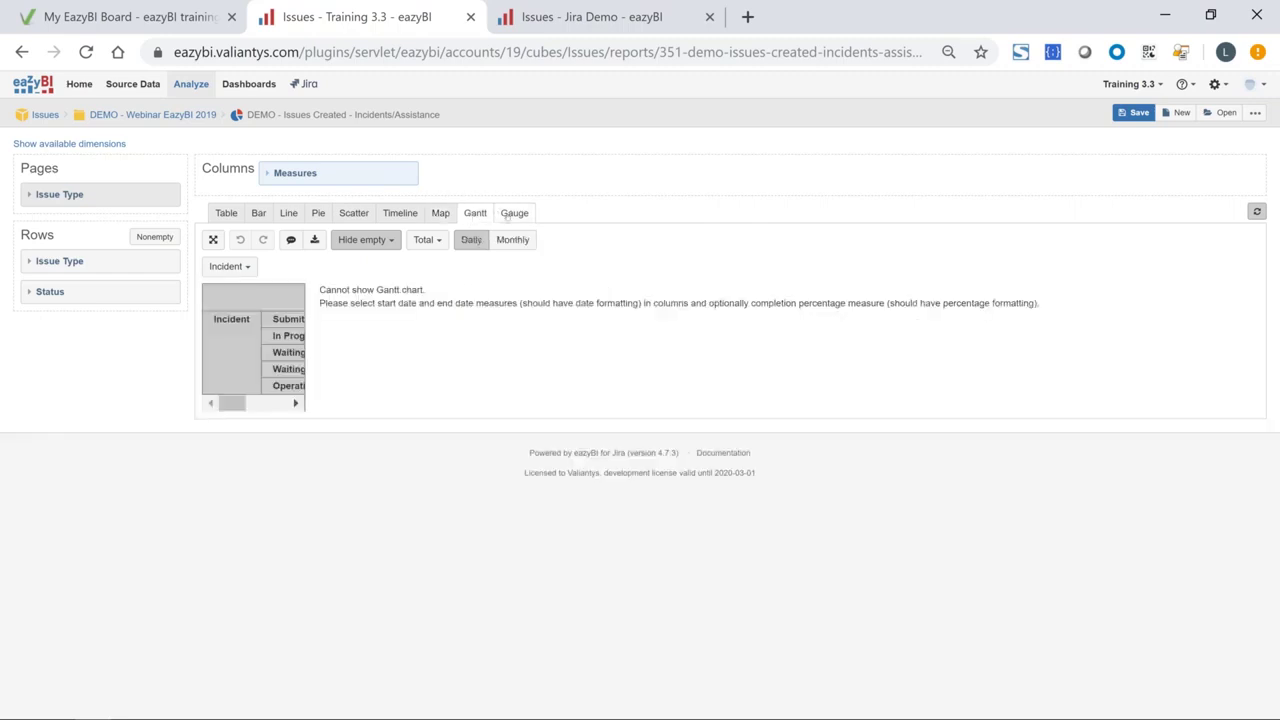
{"action": "left_click", "coordinate": [512, 213]}
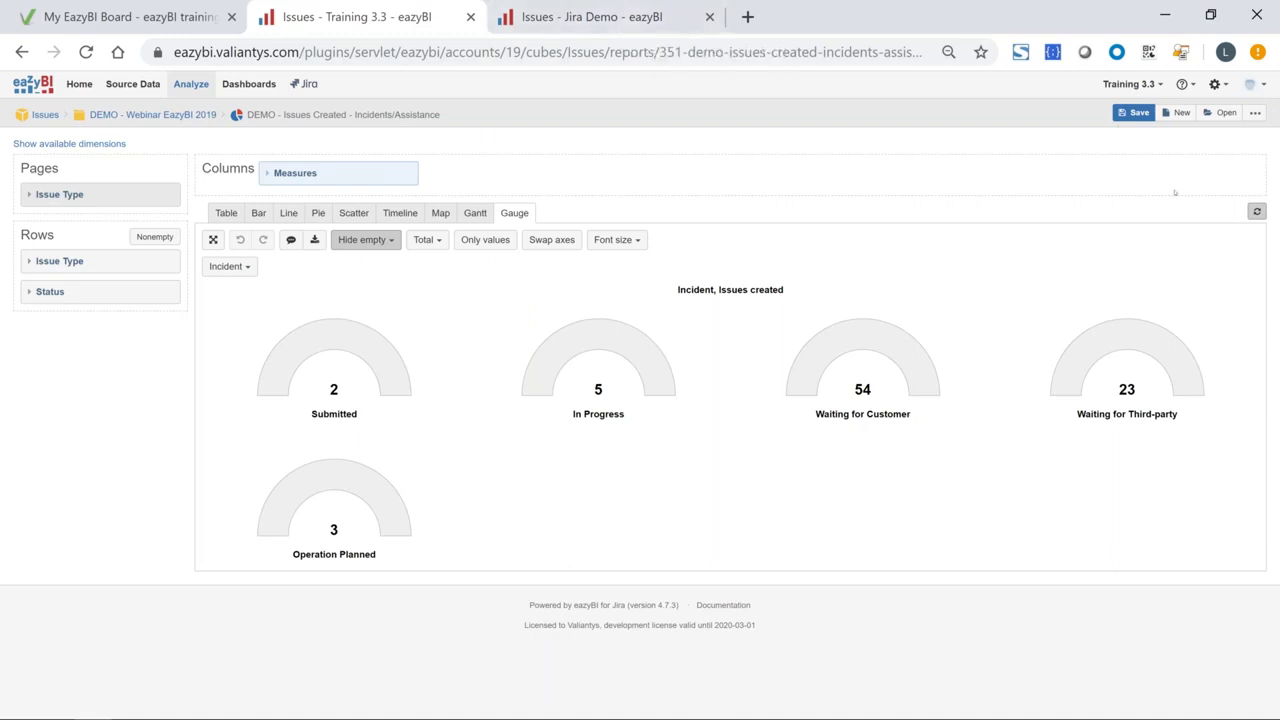
Step: Show the additional report actions, such as Embed report and Export definition, in Training 3.3 and check them in the Jira Demo report
{"action": "left_click", "coordinate": [1256, 114]}
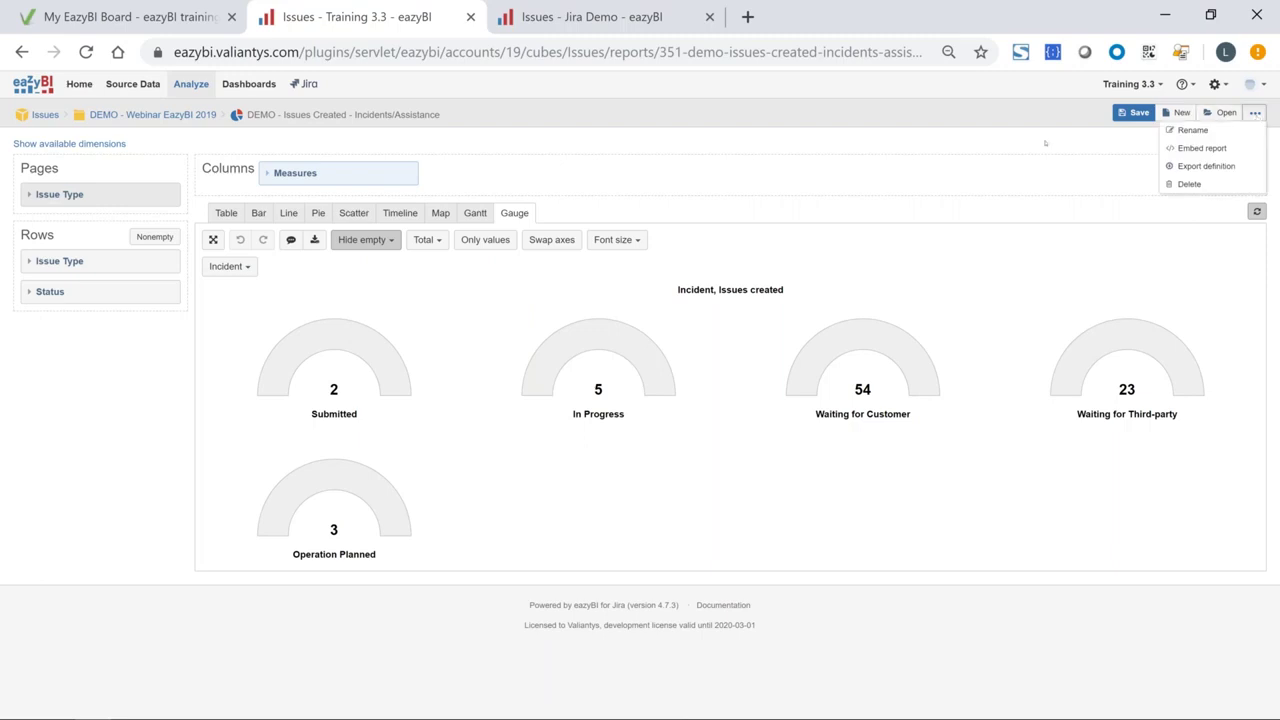
{"action": "left_click", "coordinate": [605, 14]}
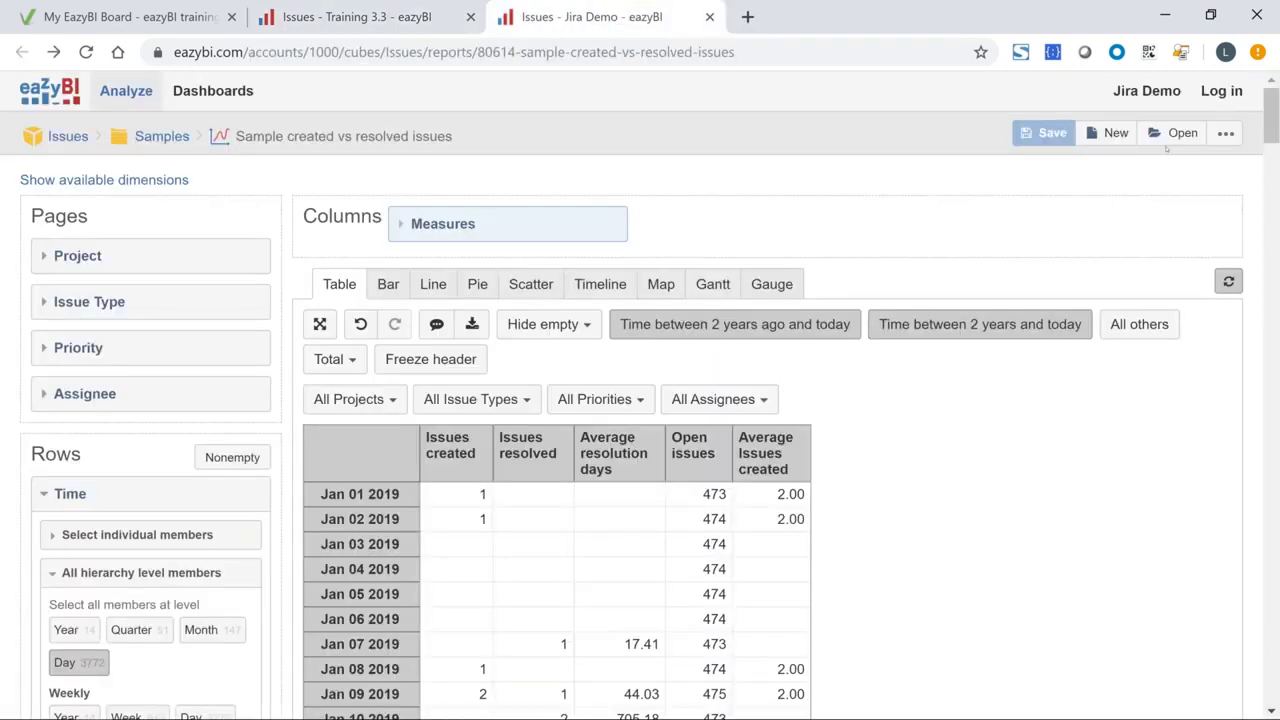
{"action": "left_click", "coordinate": [1226, 133]}
{"action": "left_click", "coordinate": [1190, 160]}
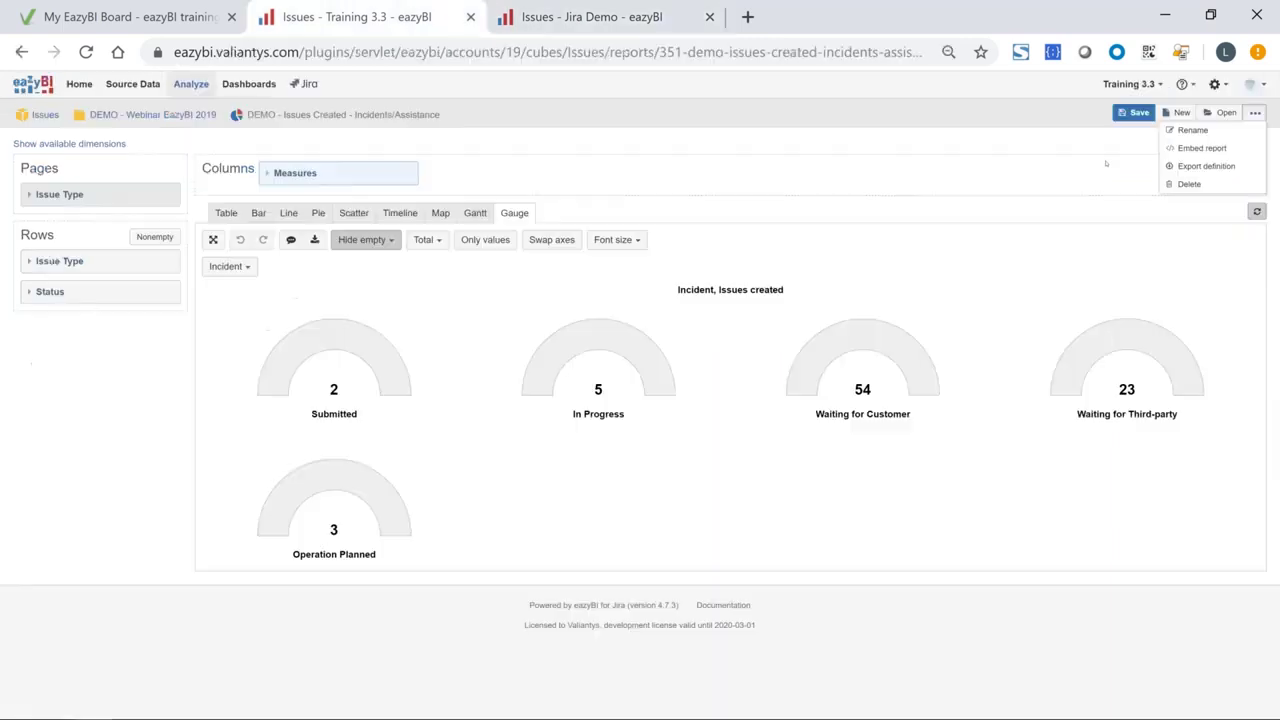
{"action": "left_click", "coordinate": [1112, 157]}
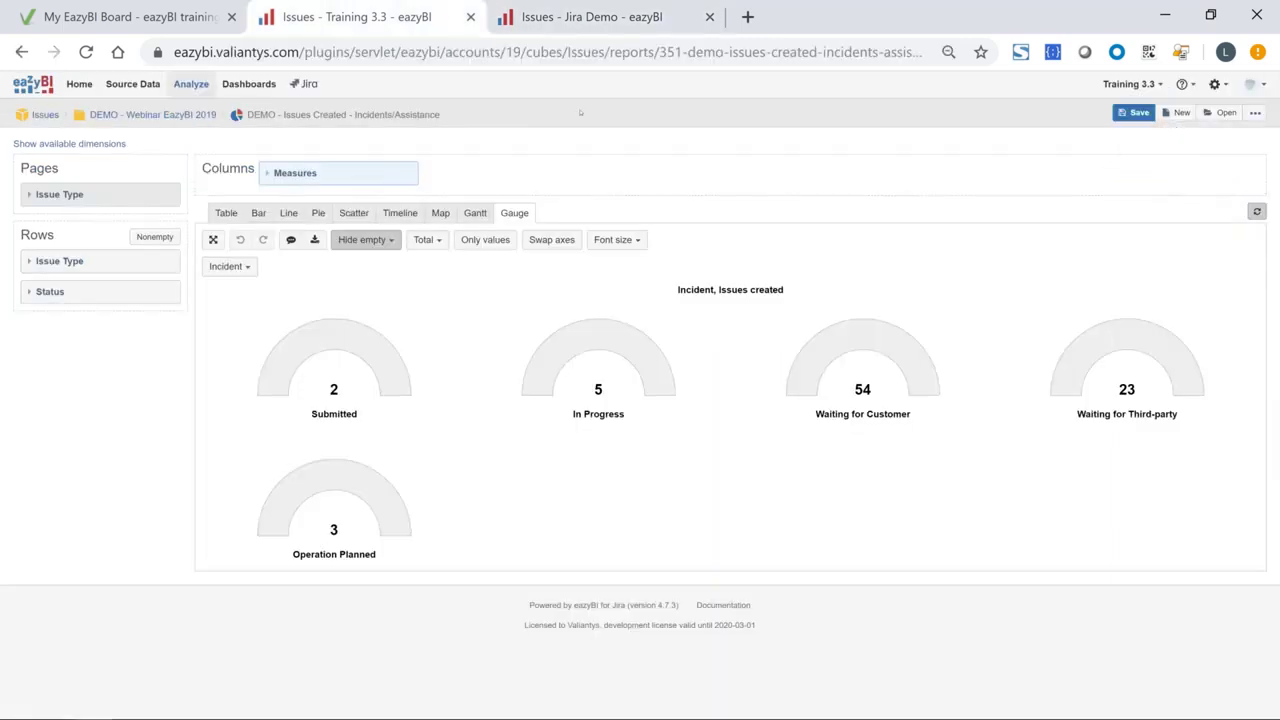
Step: Return to the Solution Dashboard and show its actions for embedding the dashboard and for exporting or importing dashboard definitions
{"action": "left_click", "coordinate": [249, 84]}
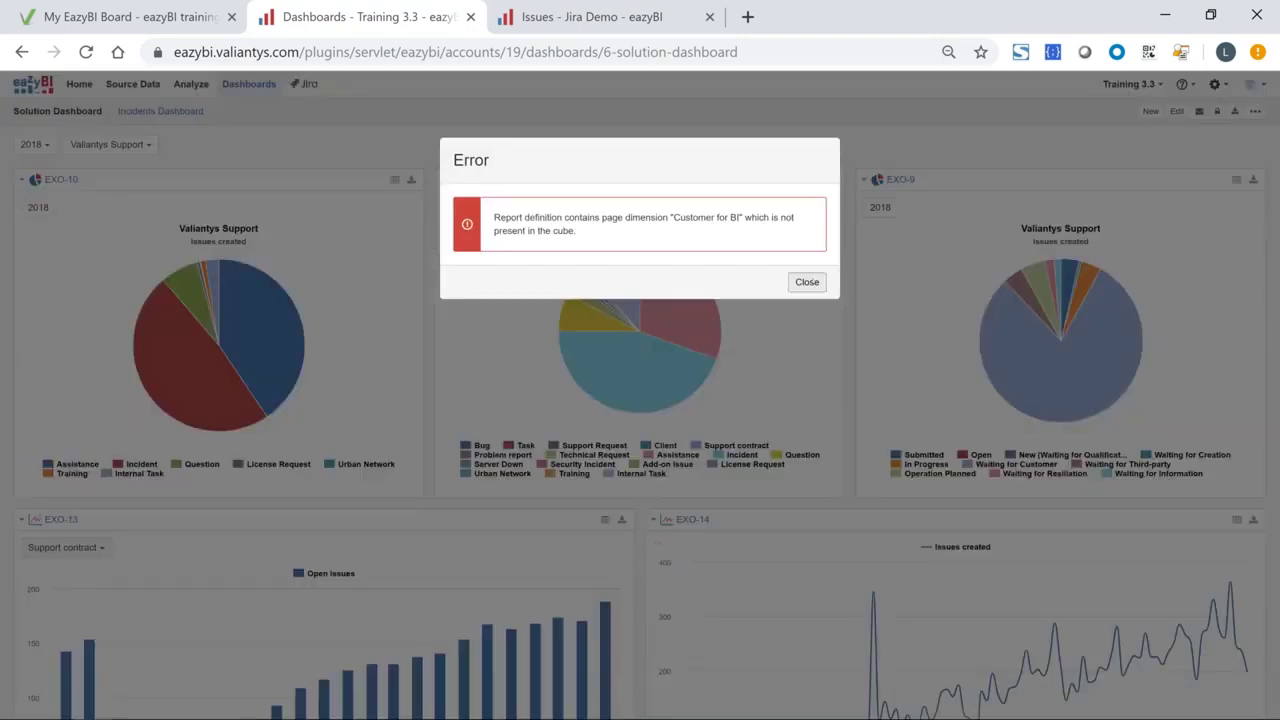
{"action": "left_click", "coordinate": [807, 283]}
{"action": "left_click", "coordinate": [1238, 111]}
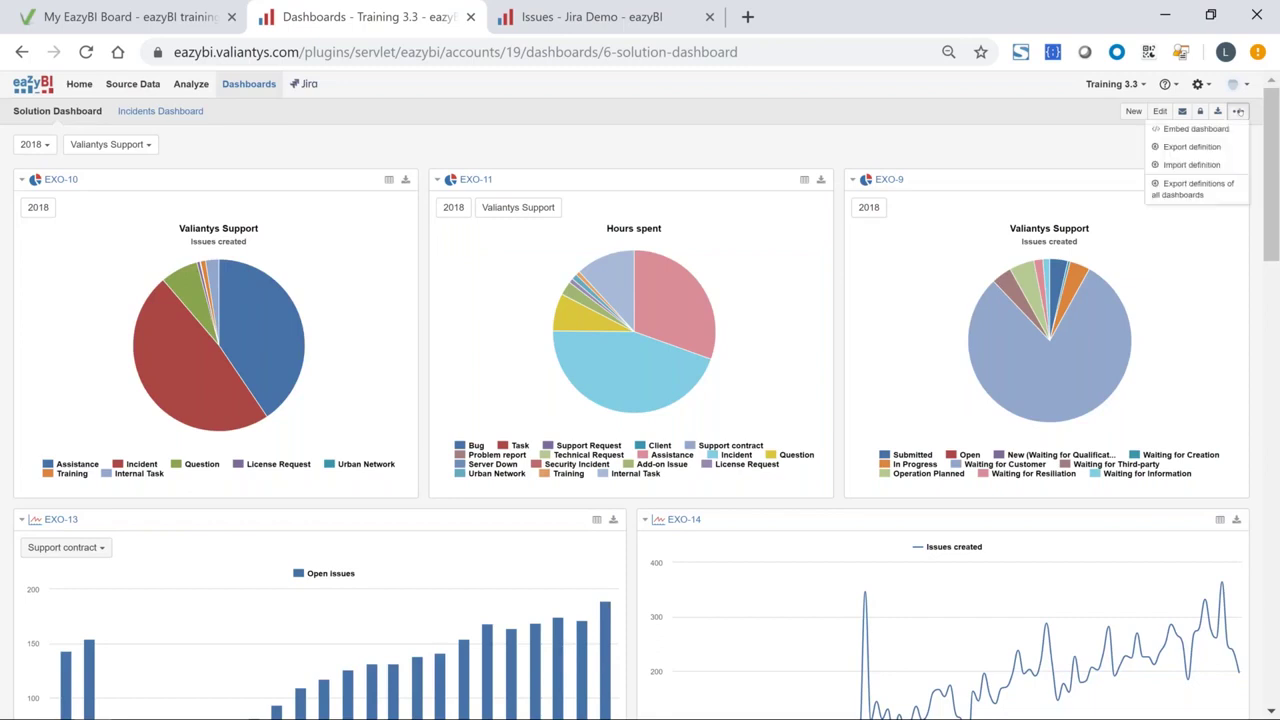
{"action": "left_click", "coordinate": [1192, 147]}
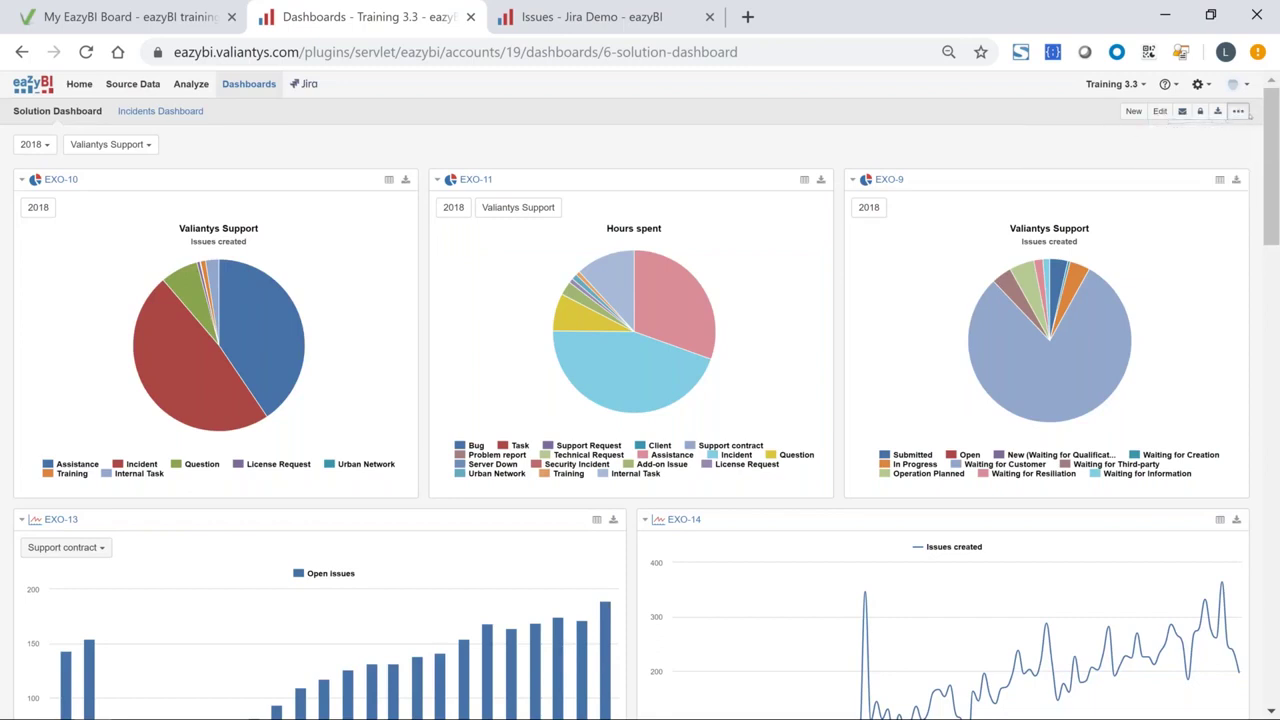
{"action": "left_click", "coordinate": [1237, 112]}
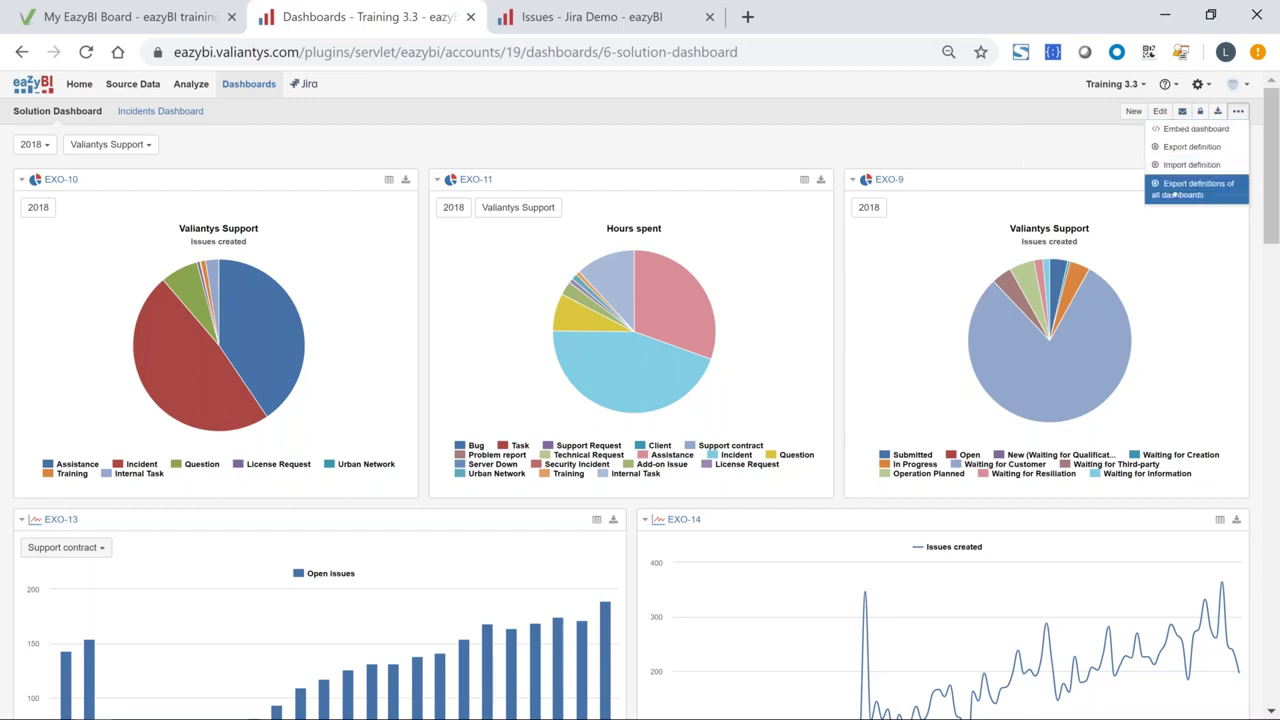
{"action": "left_click", "coordinate": [1240, 111]}
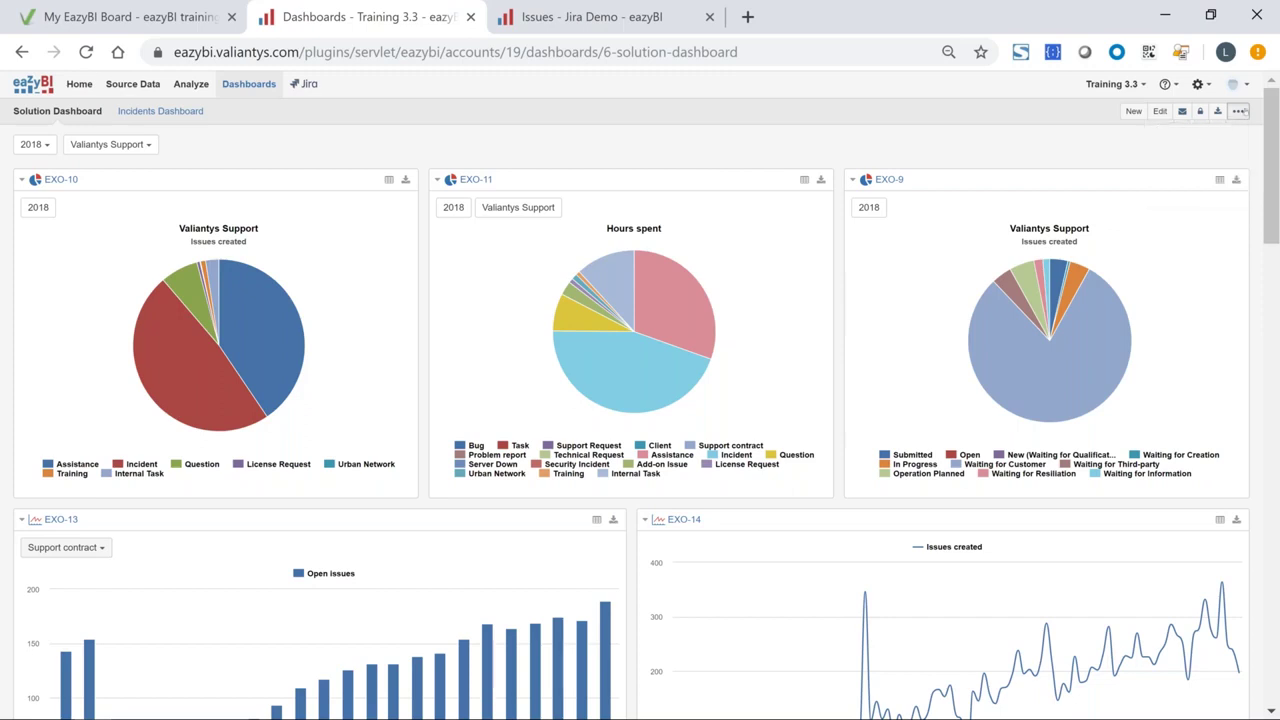
Step: Copy the Solution Dashboard's public embed URL with its access token, open it in a new browser tab, and leave the embed settings unsaved
{"action": "left_click", "coordinate": [1240, 111]}
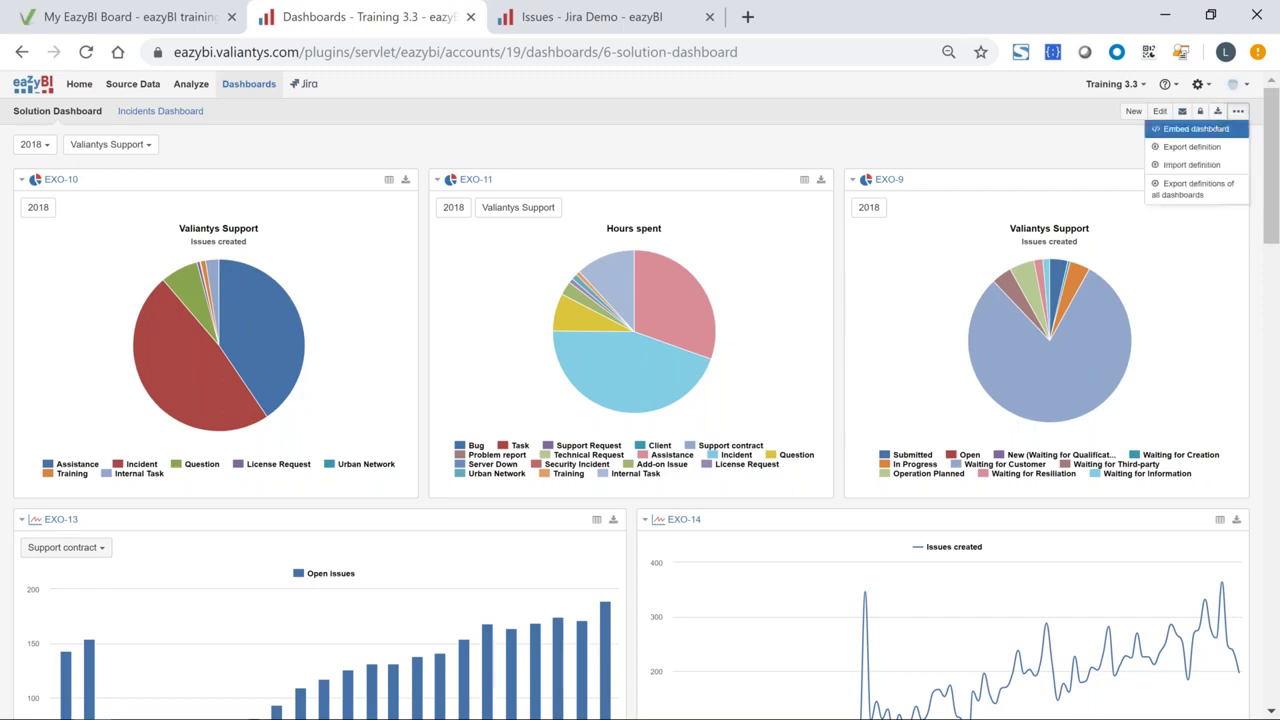
{"action": "left_click", "coordinate": [1196, 129]}
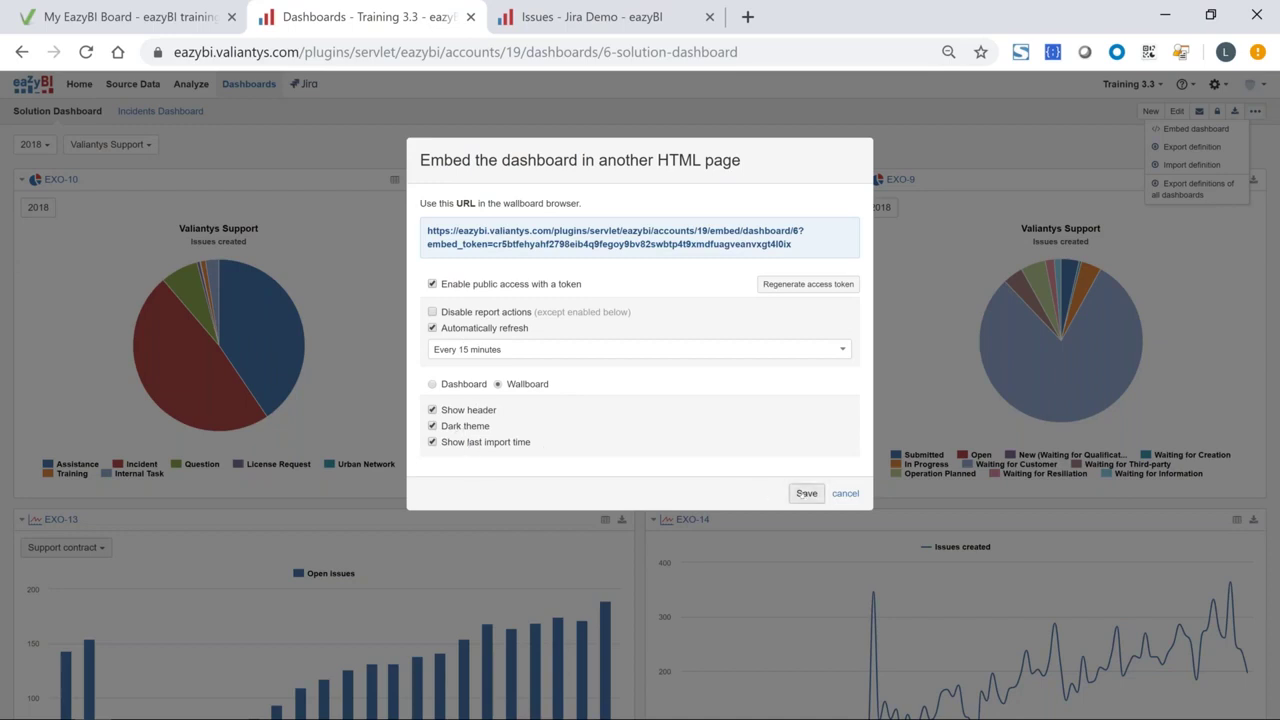
{"action": "left_click_drag", "start_coordinate": [799, 247], "coordinate": [418, 229]}
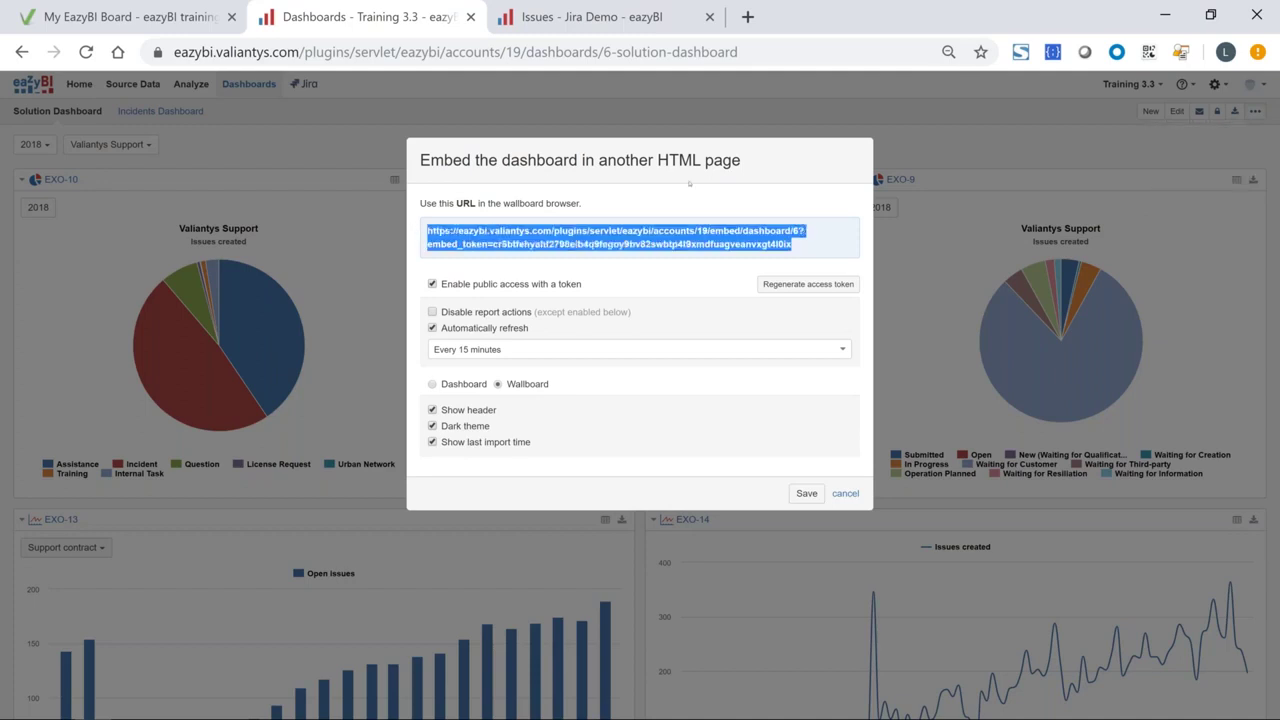
{"action": "left_click", "coordinate": [747, 16]}
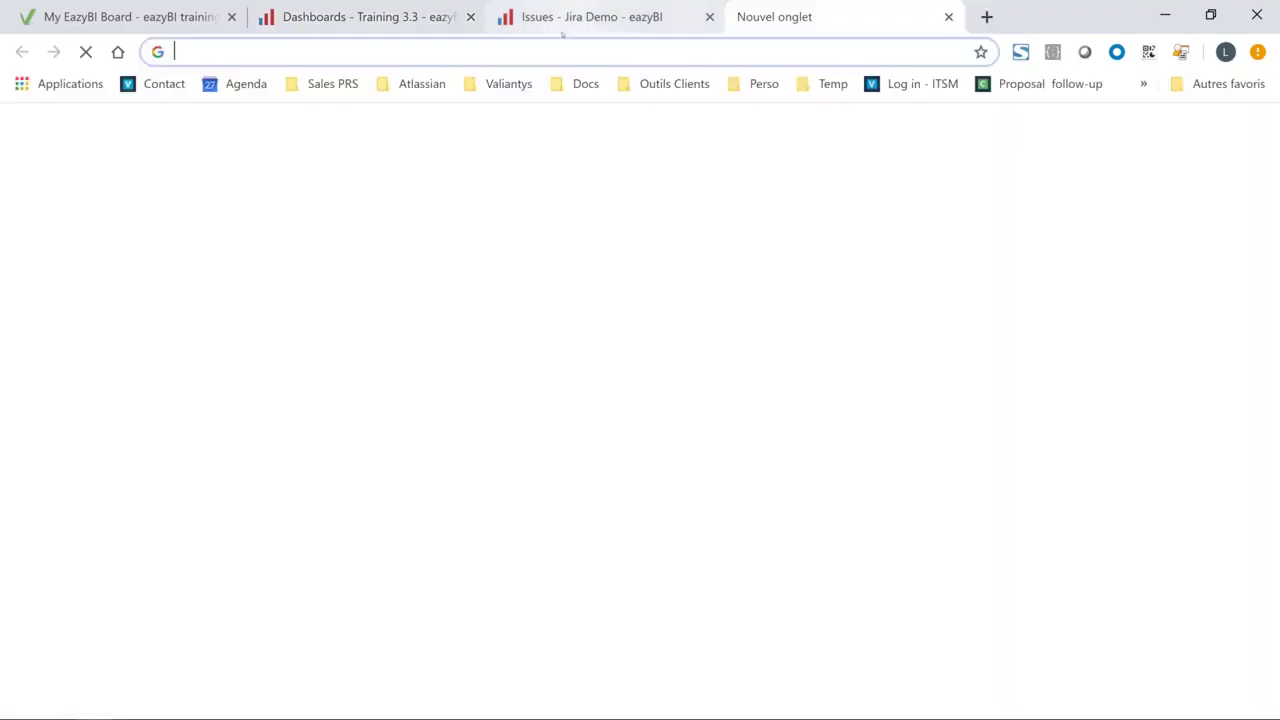
{"action": "key", "text": "ctrl+v"}
{"action": "key", "text": "Return"}
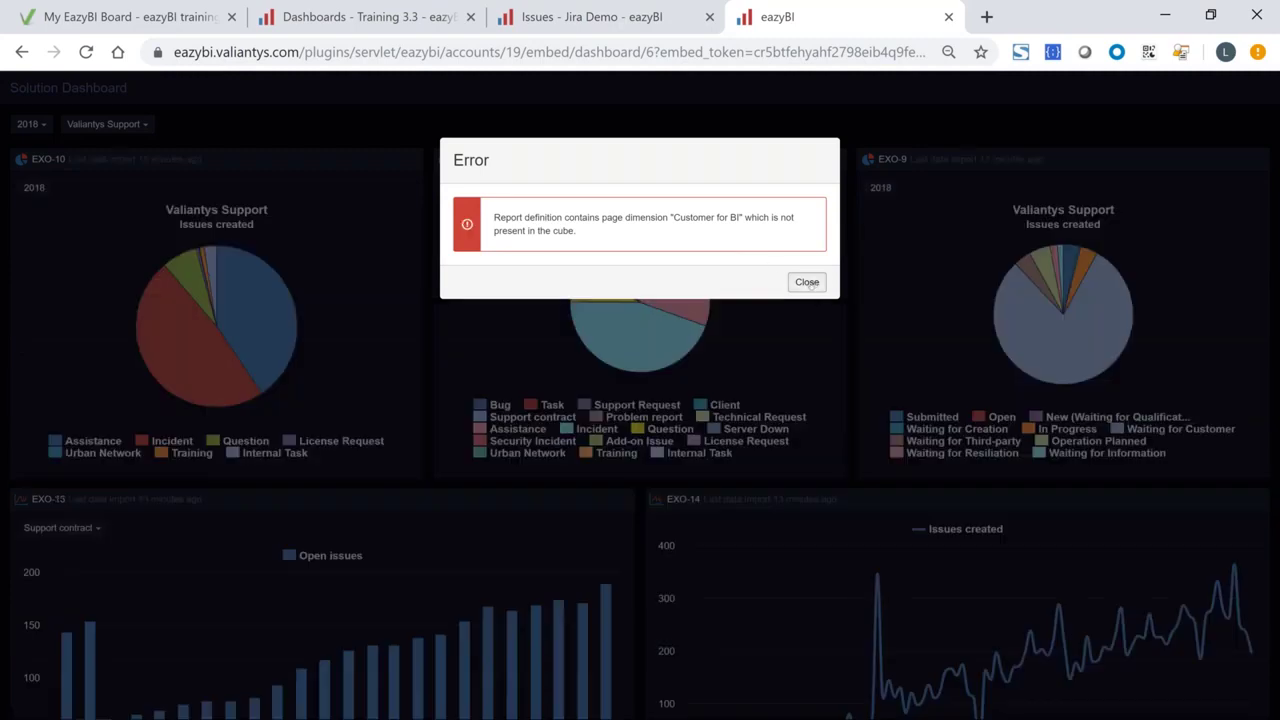
{"action": "left_click", "coordinate": [806, 281]}
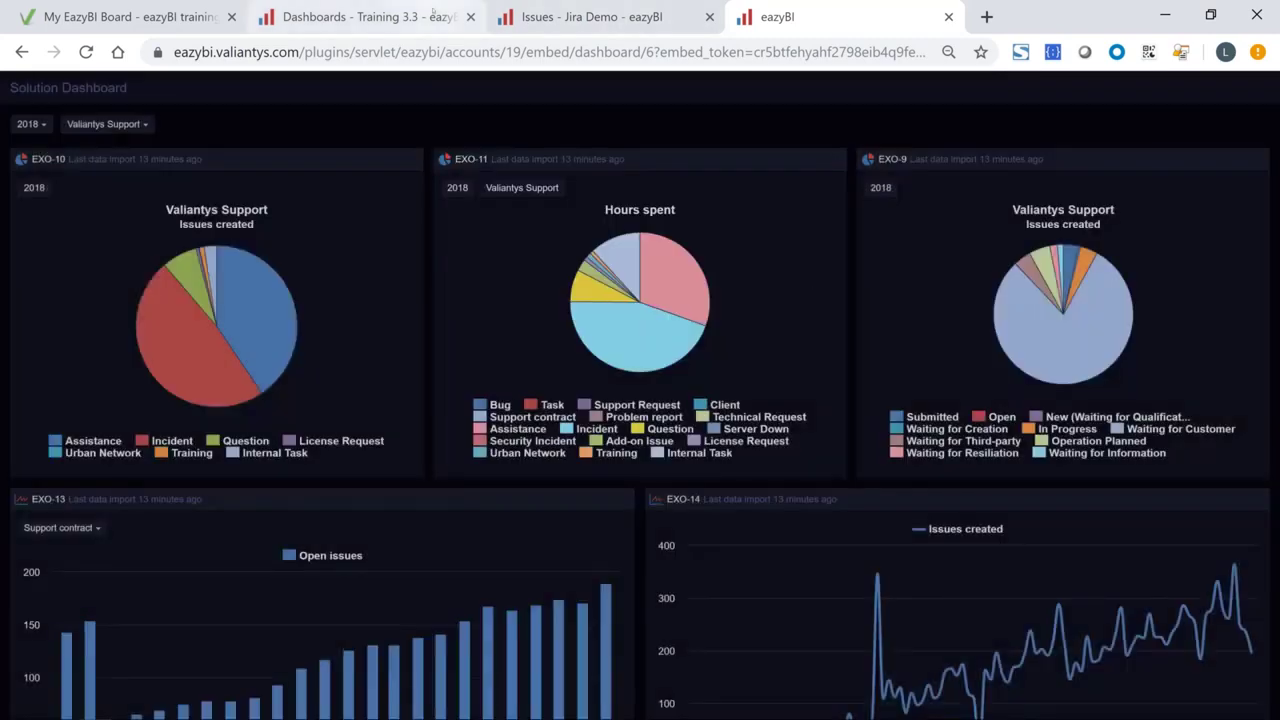
{"action": "left_click", "coordinate": [432, 13]}
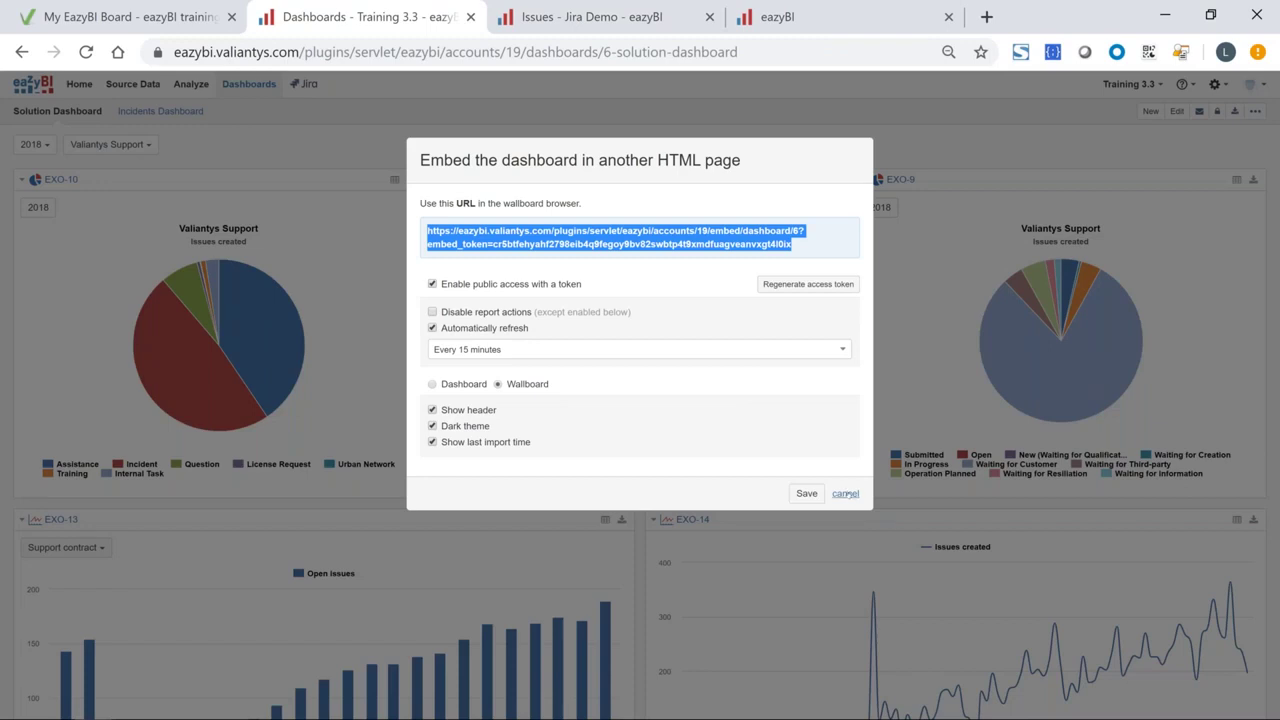
{"action": "left_click", "coordinate": [845, 494]}
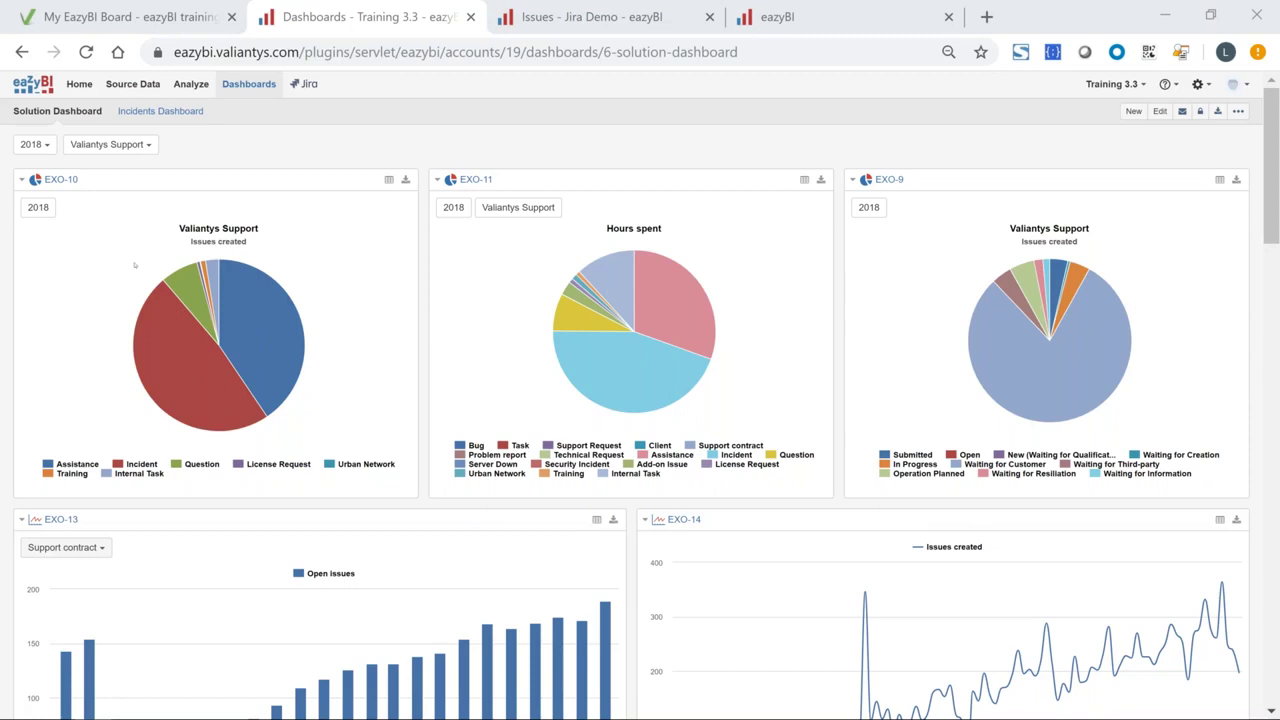
Step: Look over the Training 3.3 source applications, the eazyBI account overview and the My EazyBI Board in Jira
{"action": "left_click", "coordinate": [118, 86]}
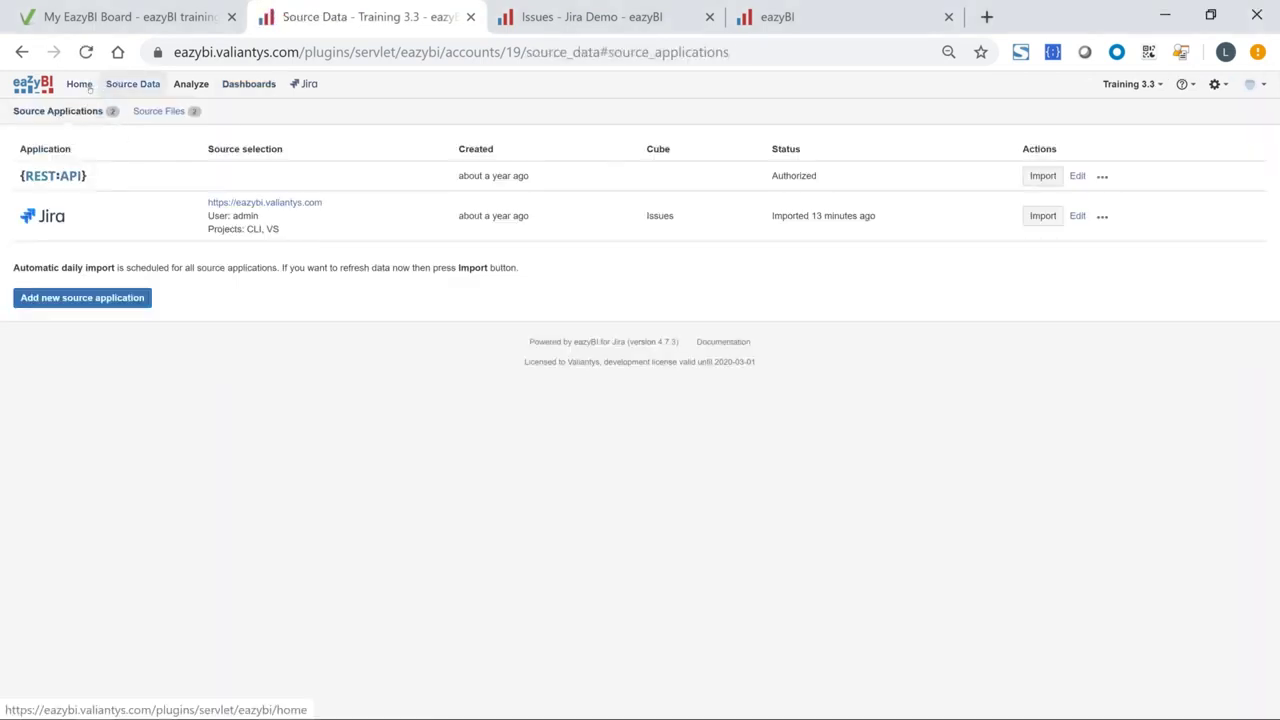
{"action": "left_click", "coordinate": [88, 87]}
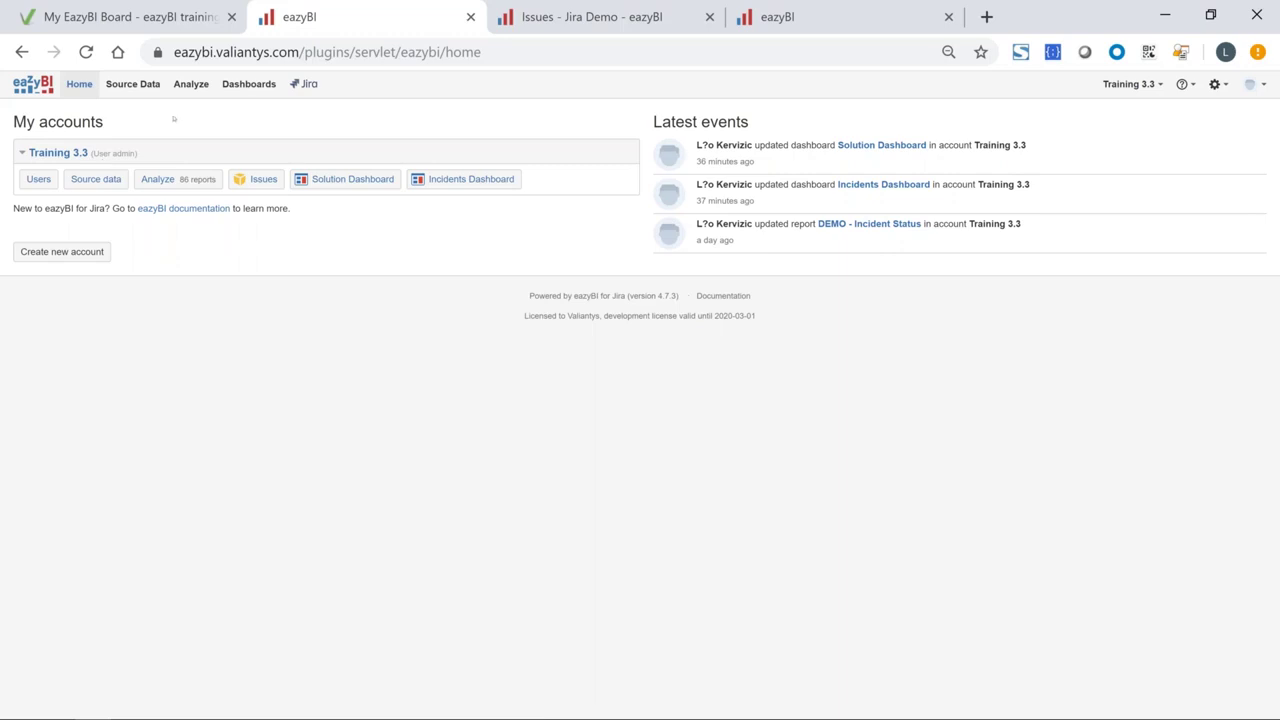
{"action": "left_click", "coordinate": [170, 28]}
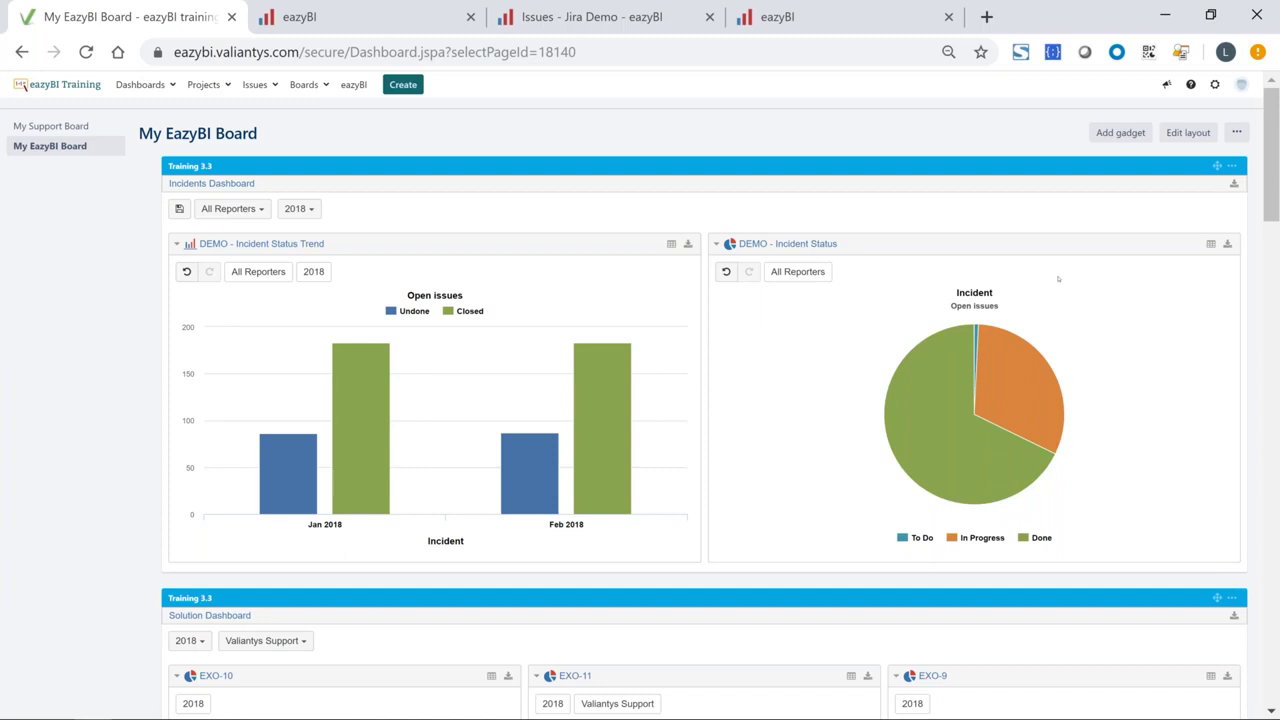
{"action": "left_click", "coordinate": [400, 22]}
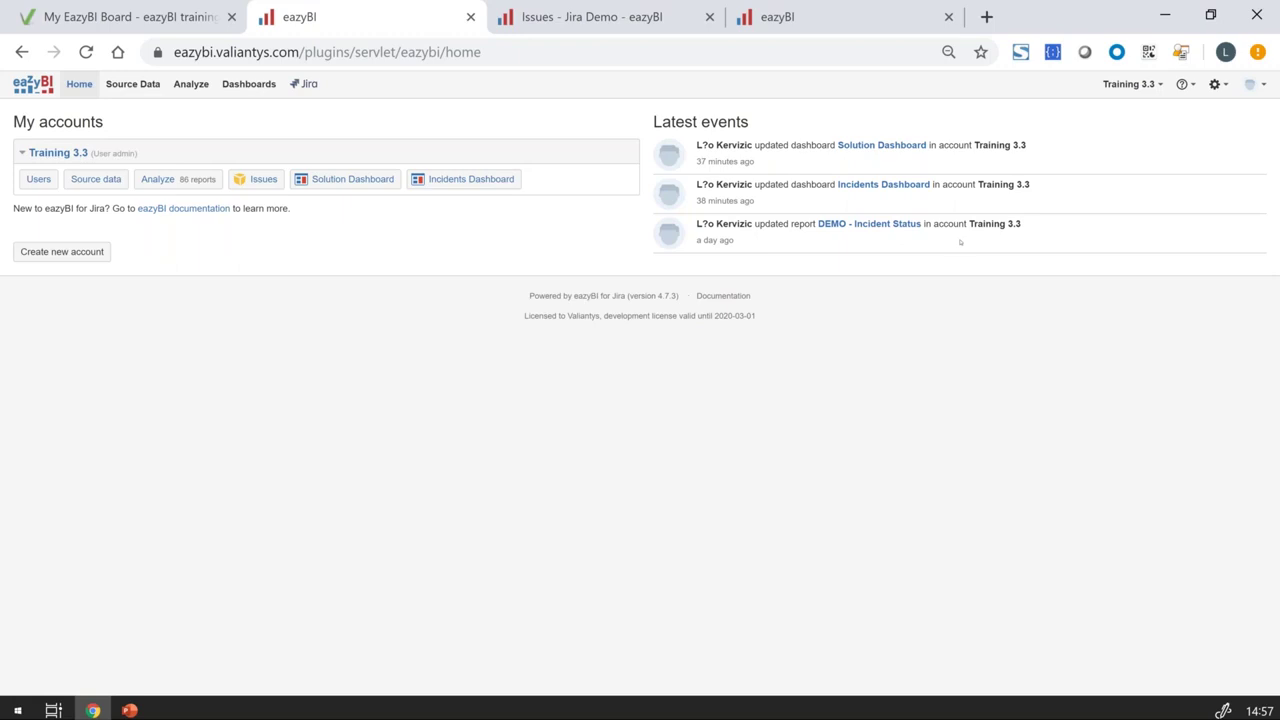
Step: Enable usage statistics in eazyBI's additional system settings and save the update
{"action": "left_click", "coordinate": [1214, 85]}
{"action": "left_click", "coordinate": [1191, 107]}
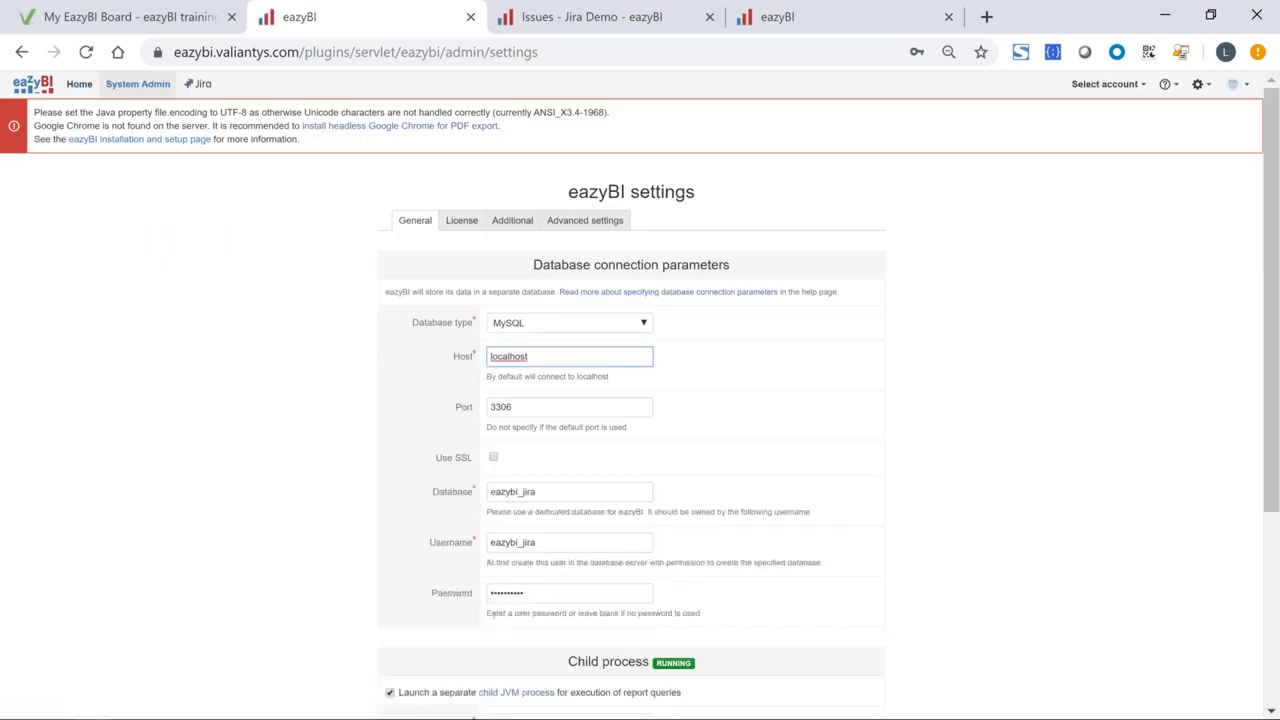
{"action": "scroll", "coordinate": [446, 547], "scroll_direction": "down", "scroll_amount": 2}
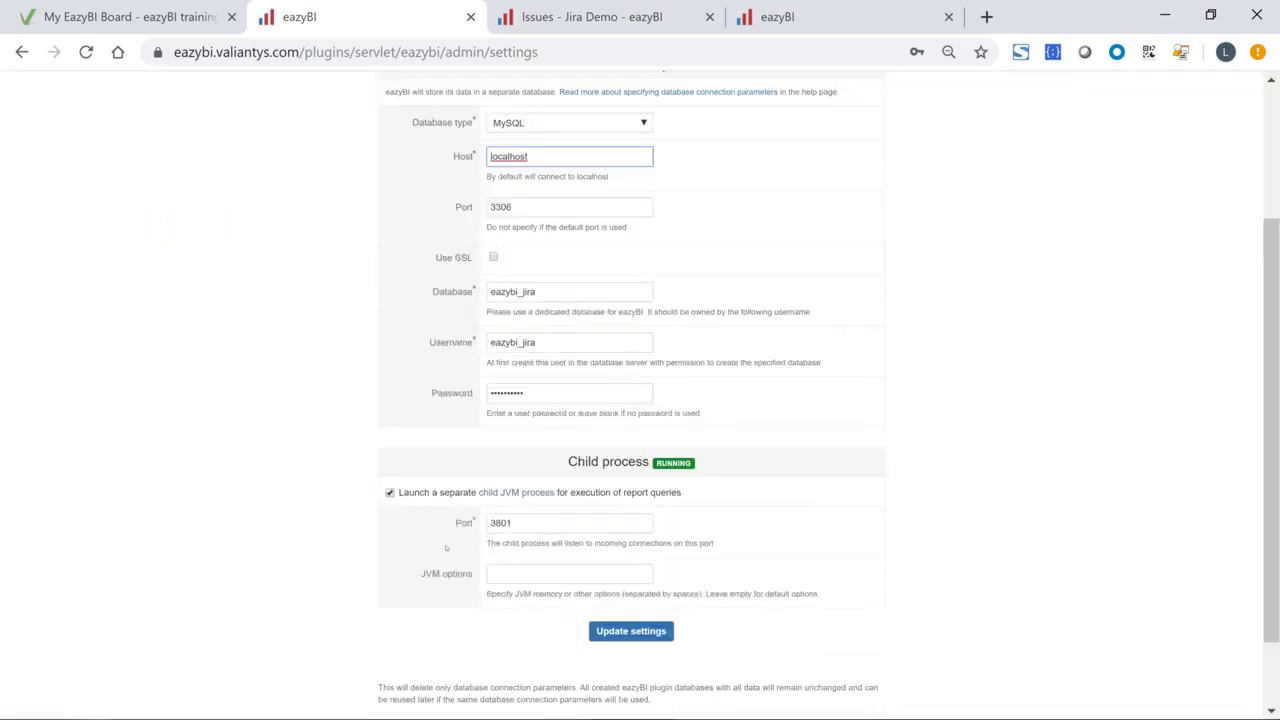
{"action": "scroll", "coordinate": [446, 547], "scroll_direction": "up", "scroll_amount": 2}
{"action": "left_click", "coordinate": [512, 220]}
{"action": "left_click", "coordinate": [499, 295]}
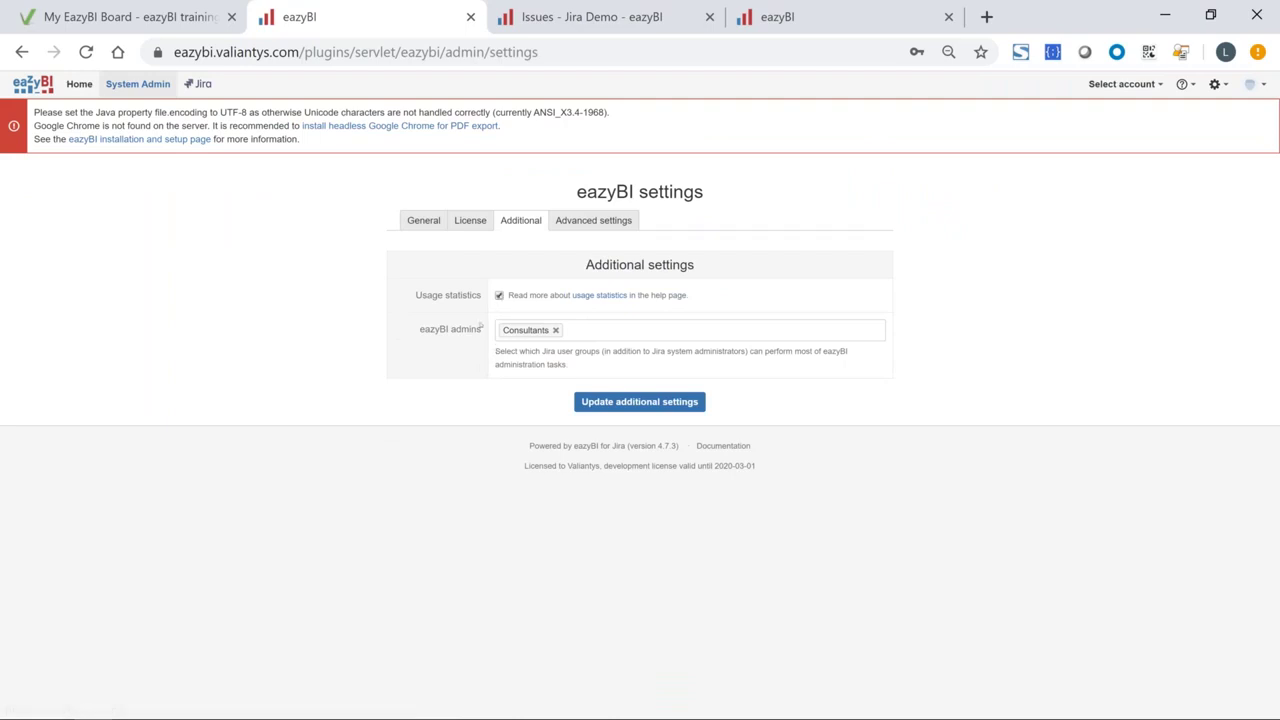
{"action": "left_click", "coordinate": [606, 402]}
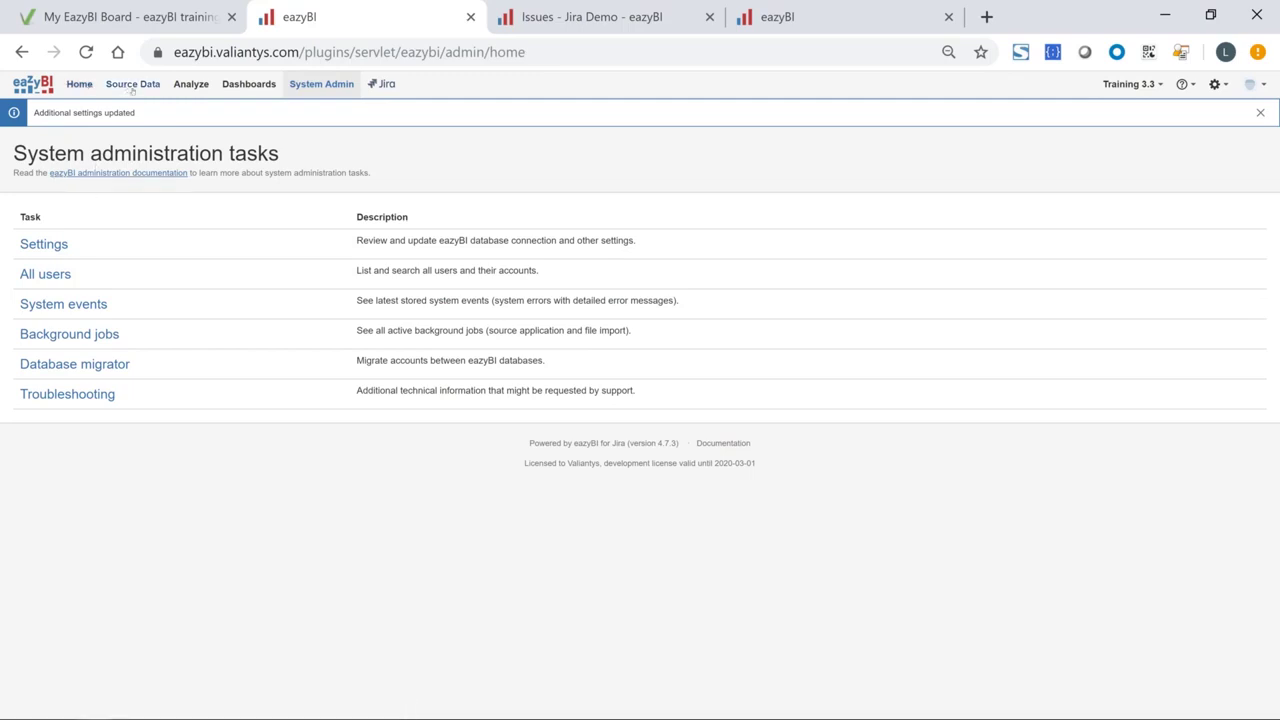
Step: Open the Reports with errors report from the new internal (usage statistics) account
{"action": "left_click", "coordinate": [127, 86]}
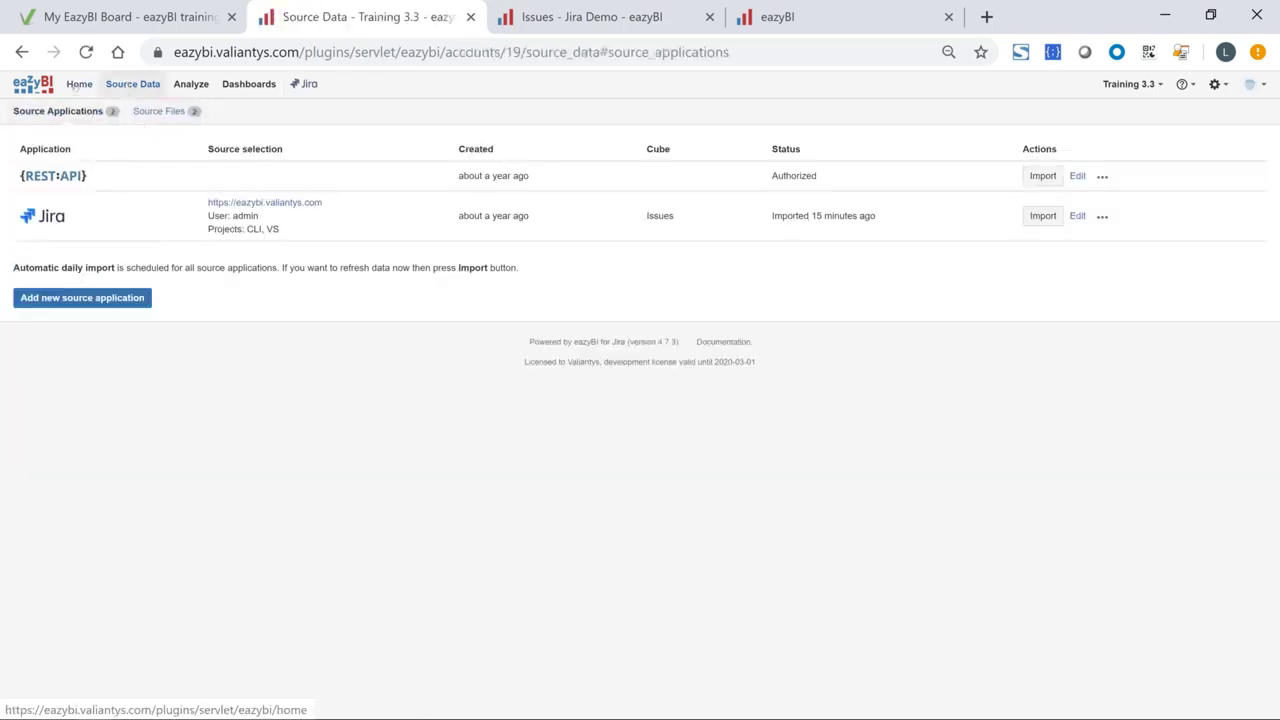
{"action": "left_click", "coordinate": [78, 85]}
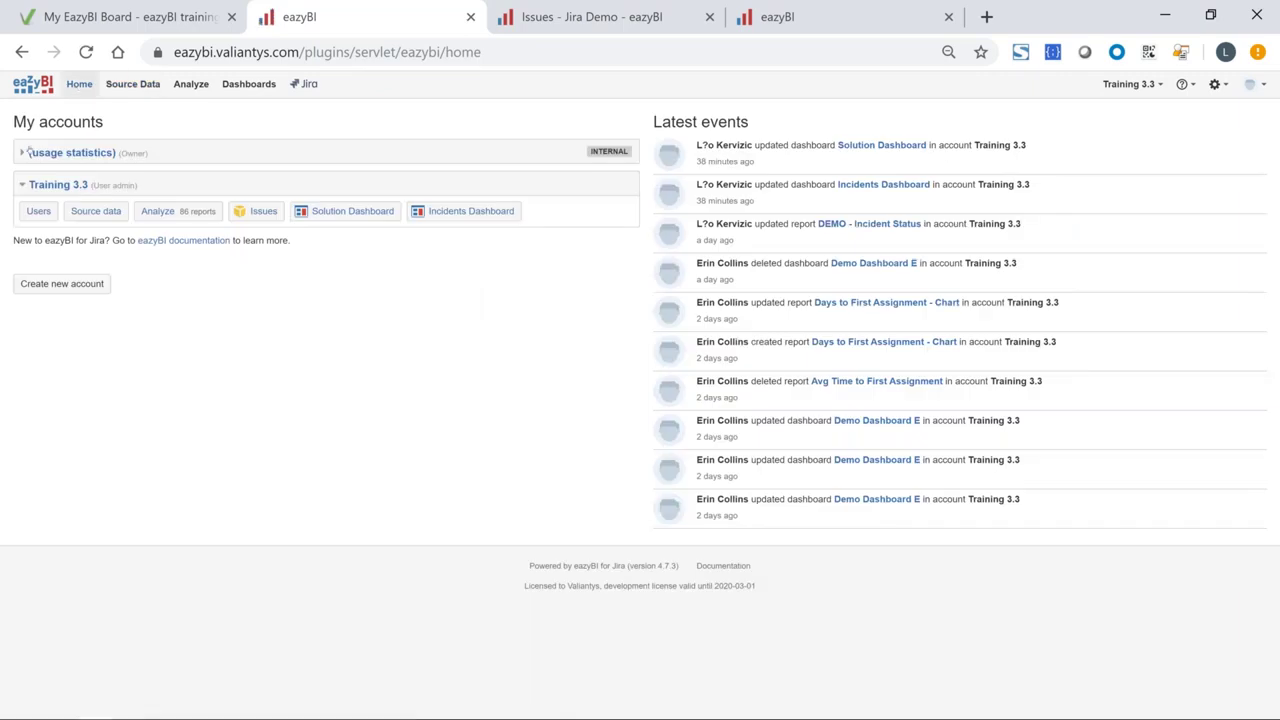
{"action": "left_click", "coordinate": [30, 152]}
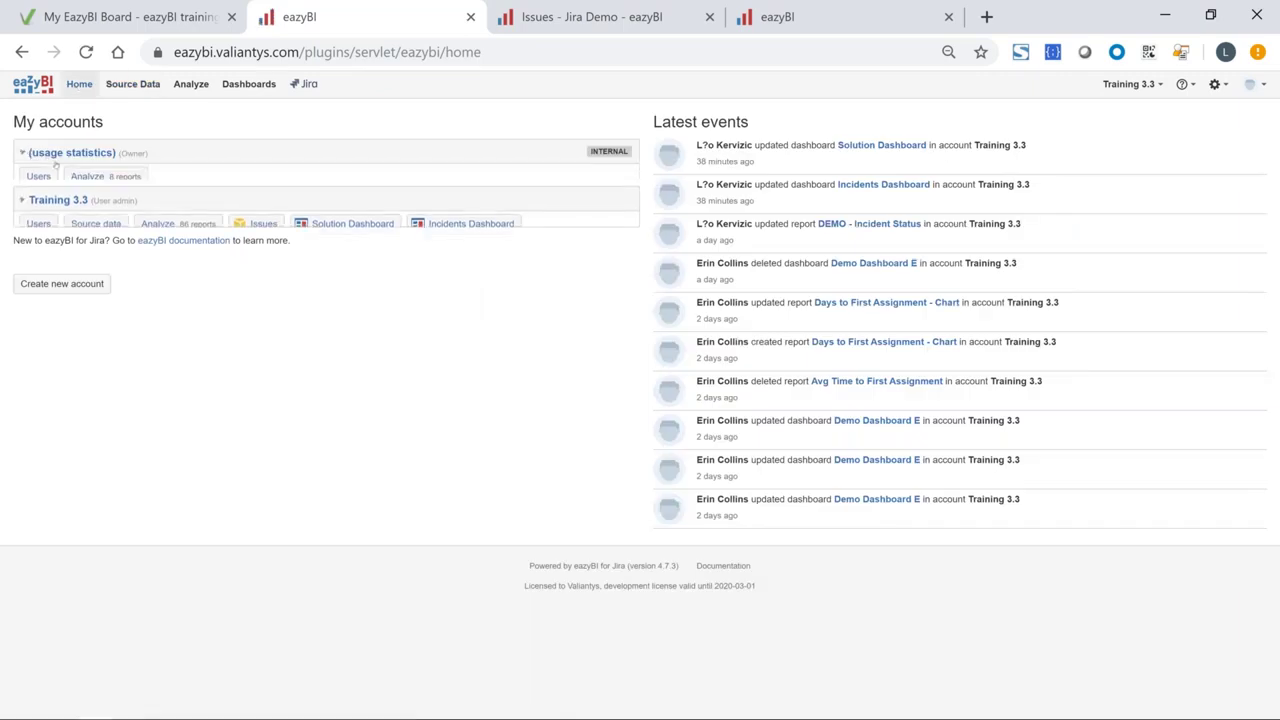
{"action": "left_click", "coordinate": [87, 179]}
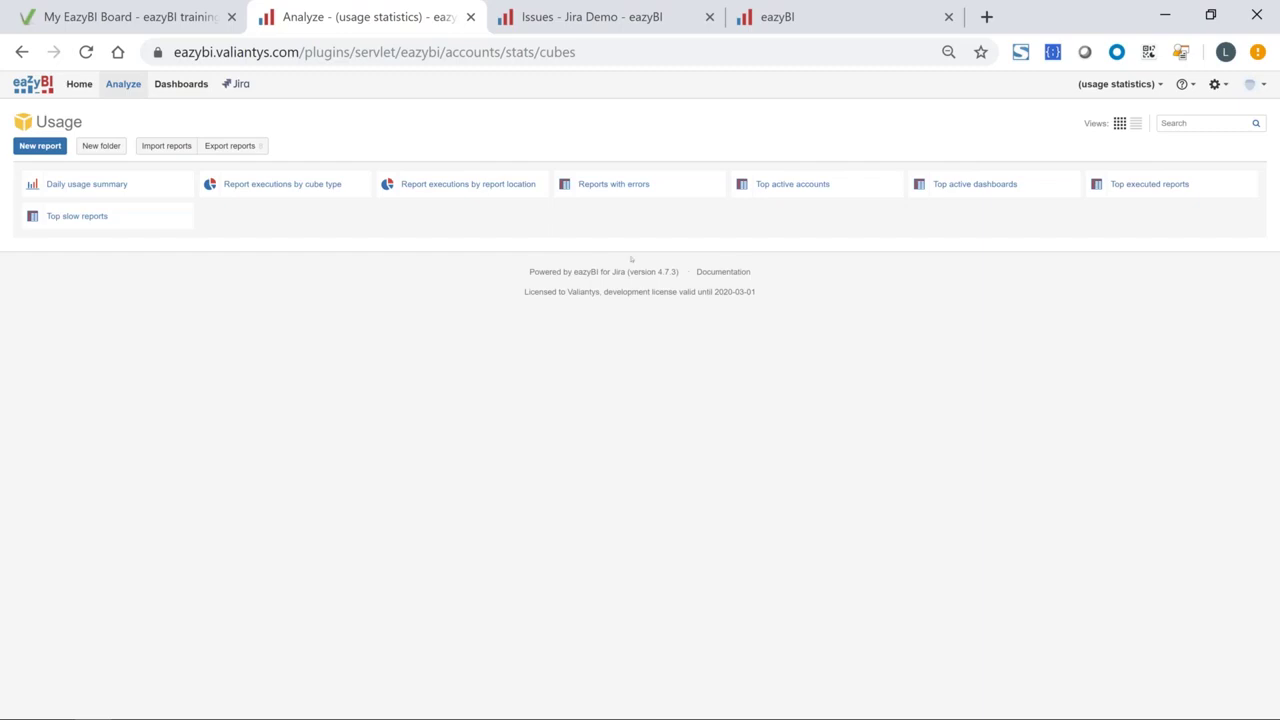
{"action": "left_click", "coordinate": [614, 185]}
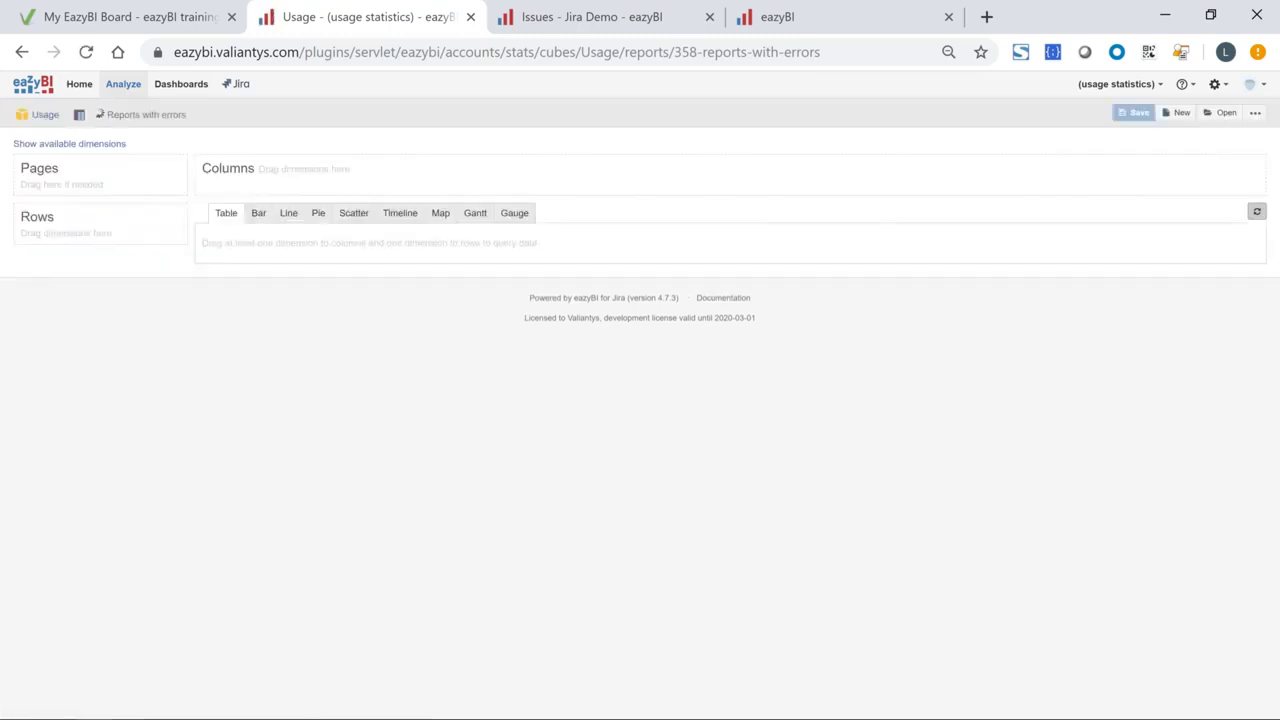